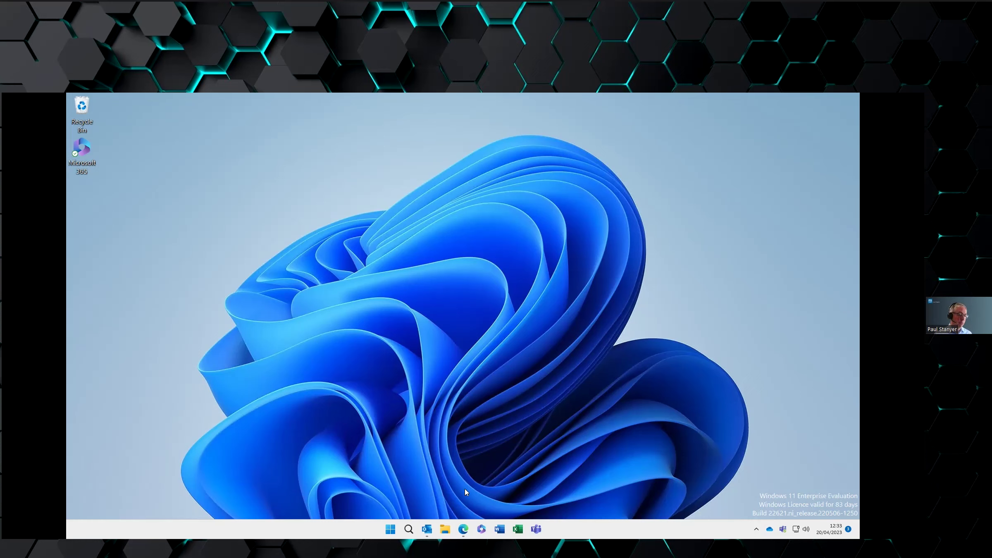
- Switch to Outlook and open the Projects group from the Groups section of the folder list
left_click(426, 529)
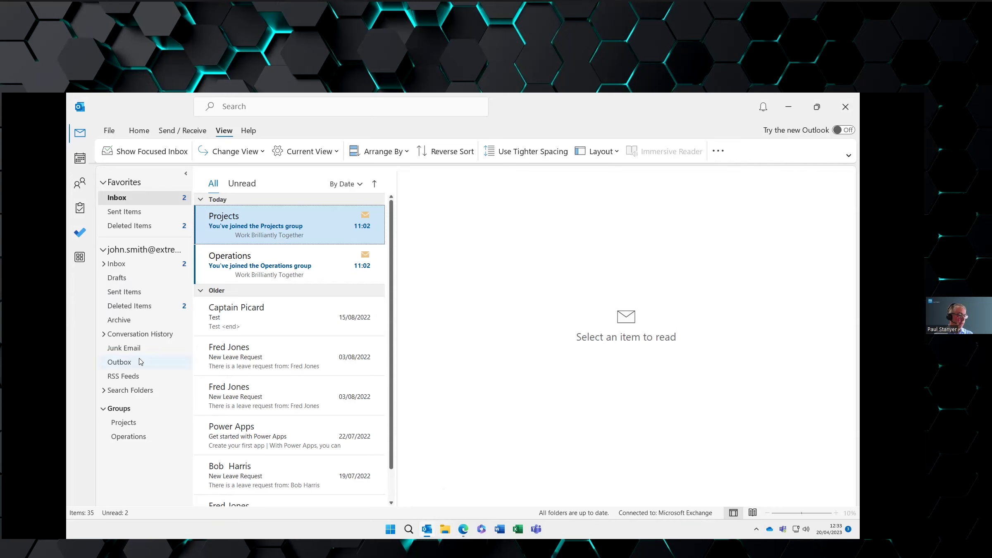
left_click(103, 410)
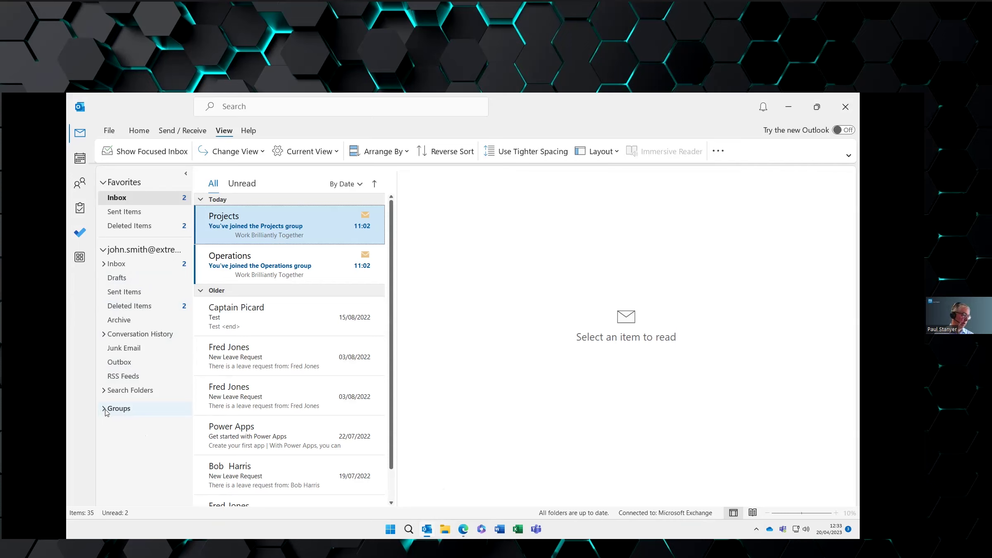
left_click(104, 410)
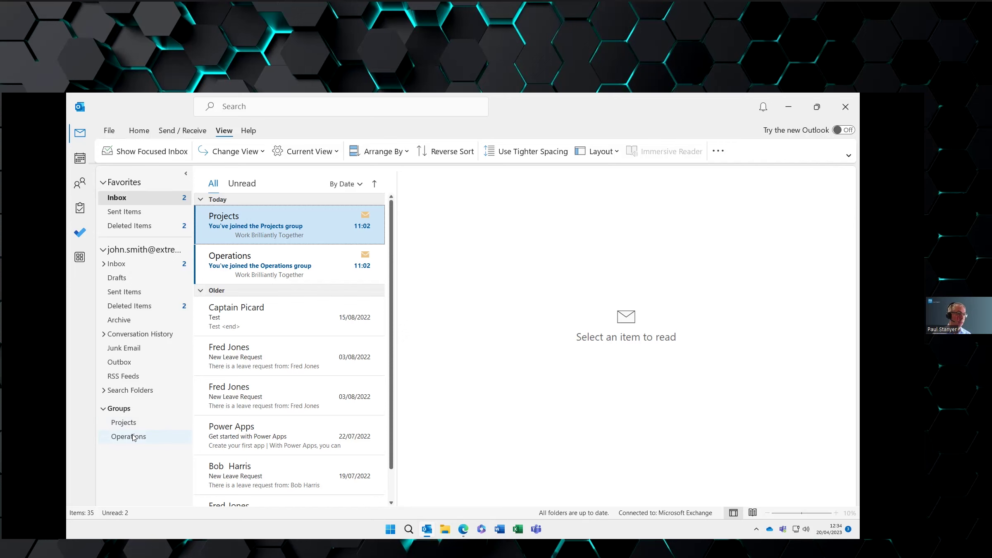
left_click(139, 422)
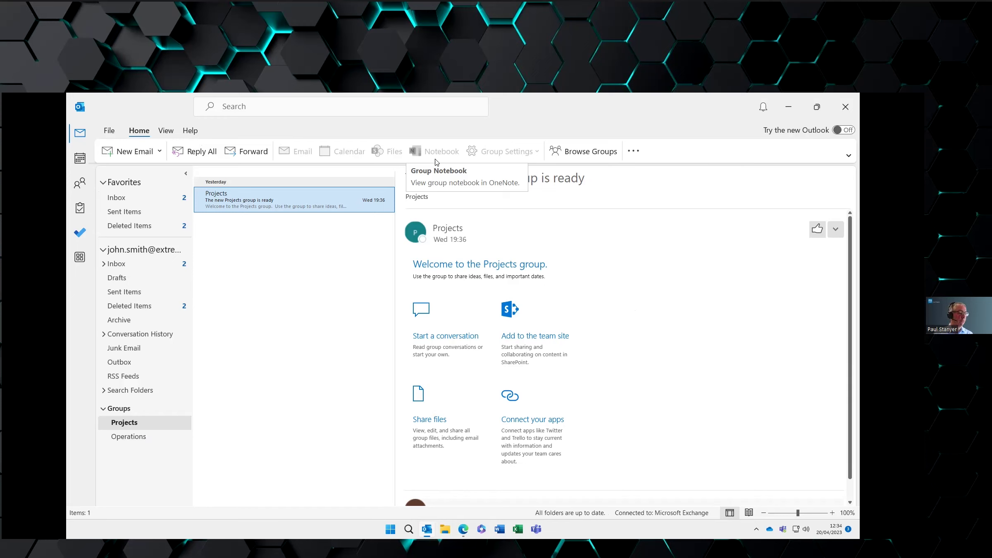
- Return to the inbox, browse the list of all groups in the organisation, and close it and minimize Outlook
left_click(131, 264)
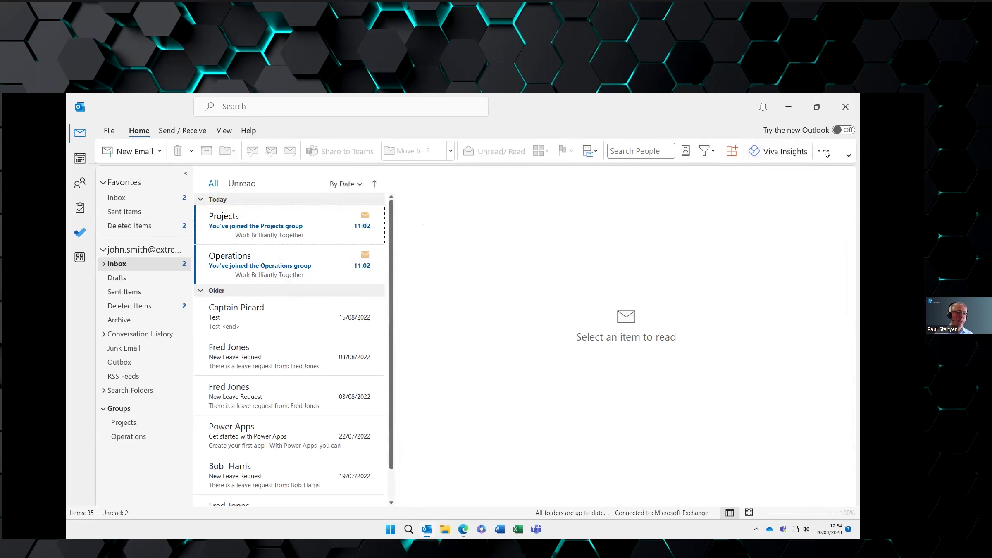
left_click(825, 153)
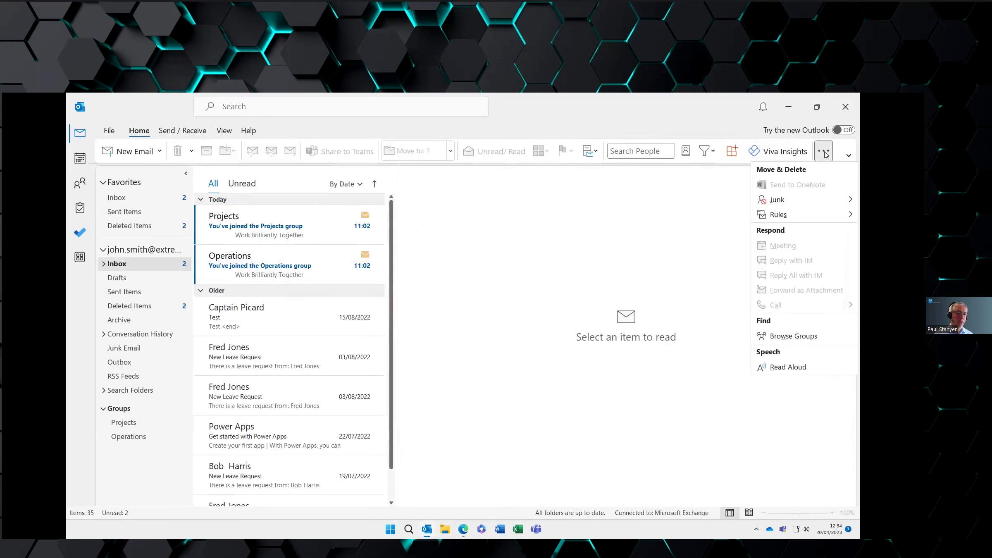
left_click(808, 339)
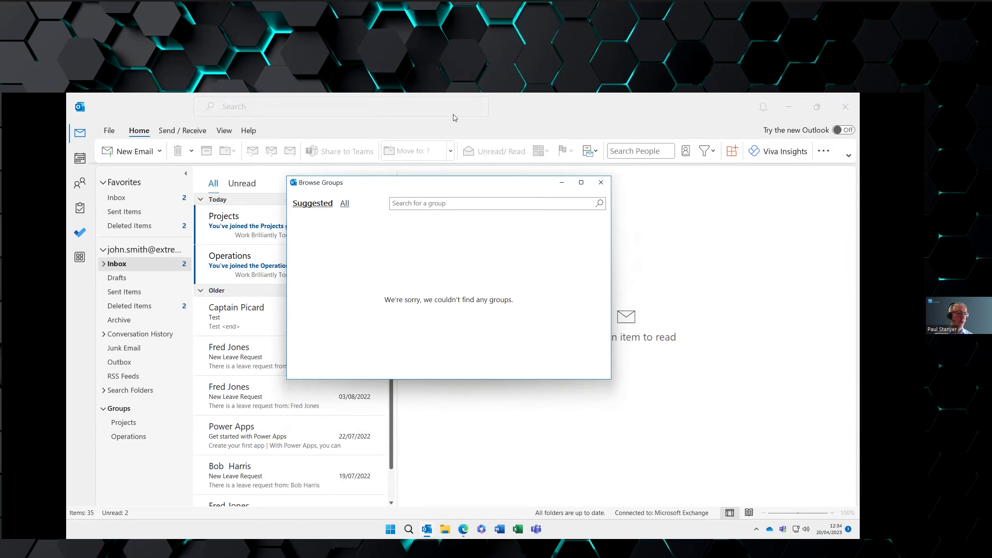
left_click_drag(550, 305, 648, 405)
left_click(288, 132)
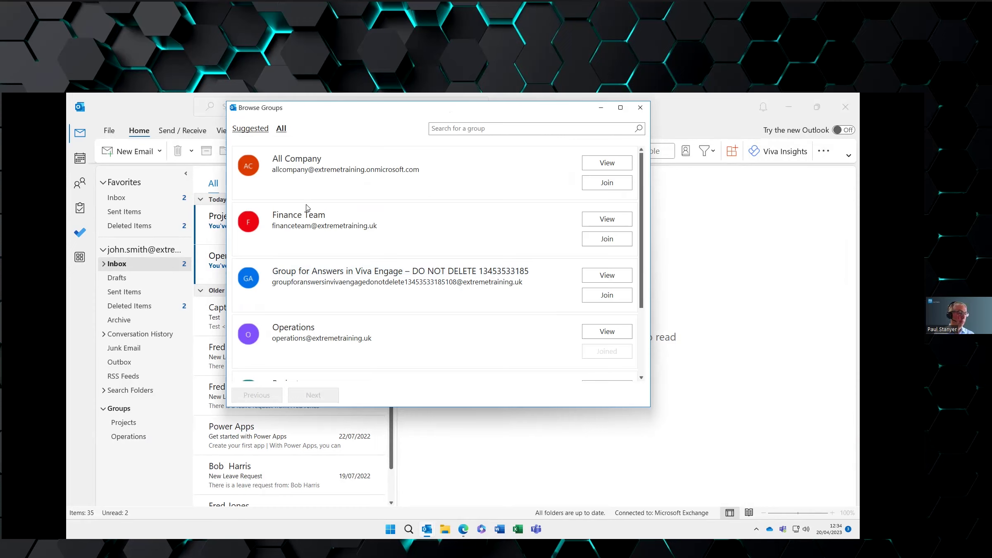
scroll(376, 240, "down", 2)
scroll(297, 330, "down", 2)
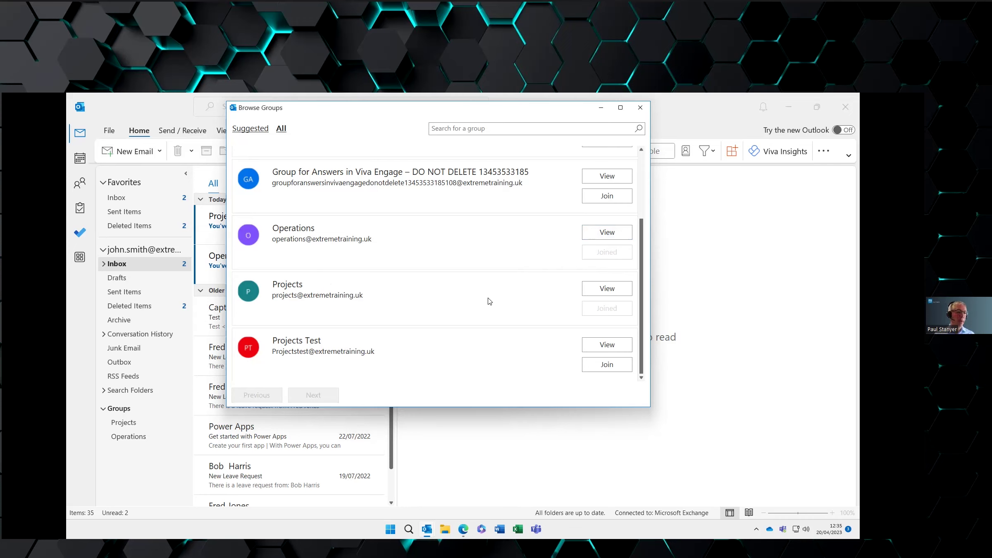
scroll(489, 302, "up", 2)
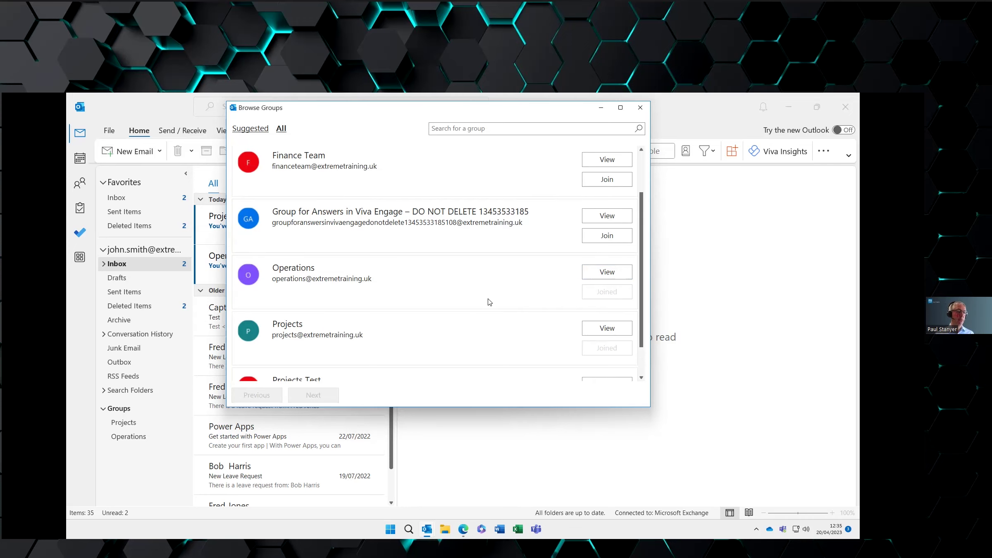
scroll(489, 302, "up", 1)
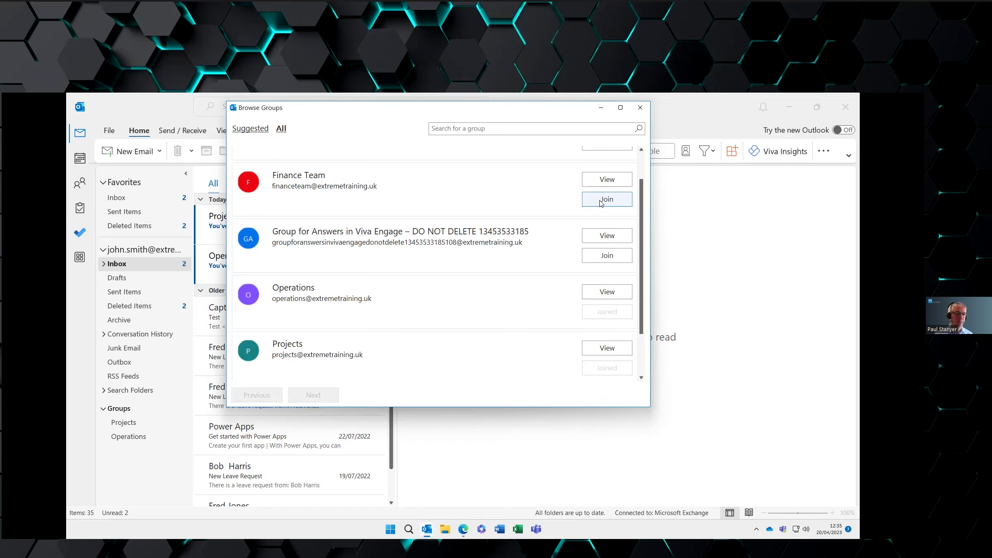
left_click(640, 107)
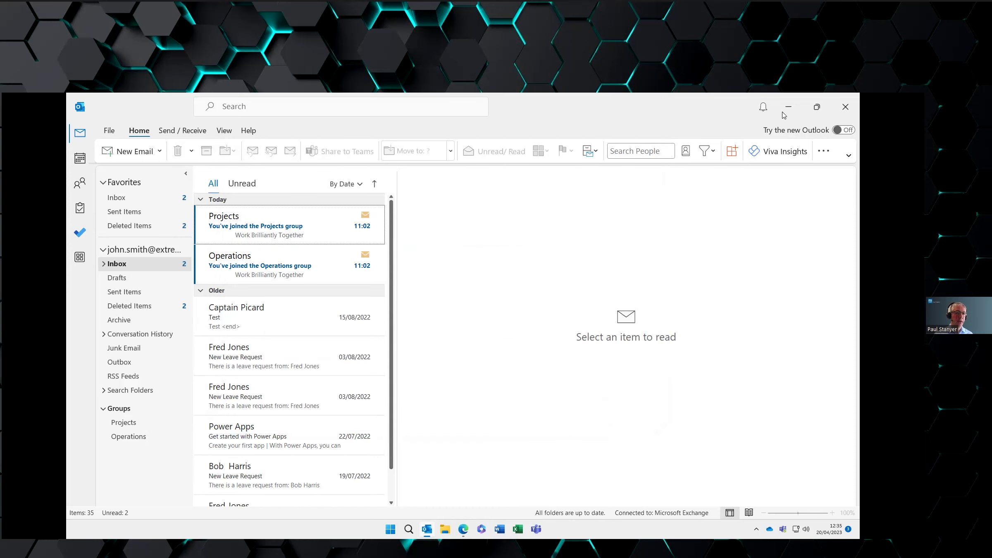
left_click(787, 116)
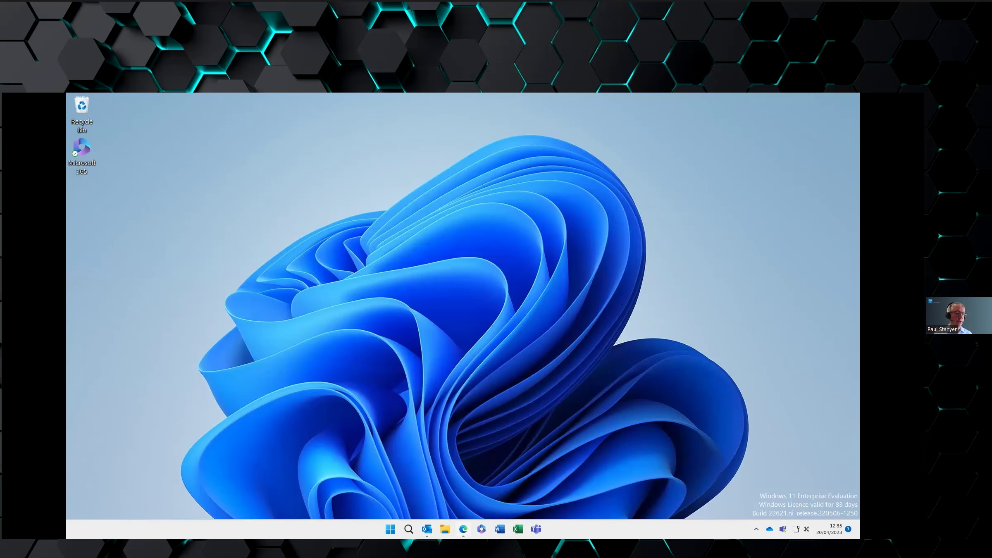
- Switch to the Edge browser and open SharePoint from Microsoft 365 to look over the followed, recent and frequent sites
left_click(464, 529)
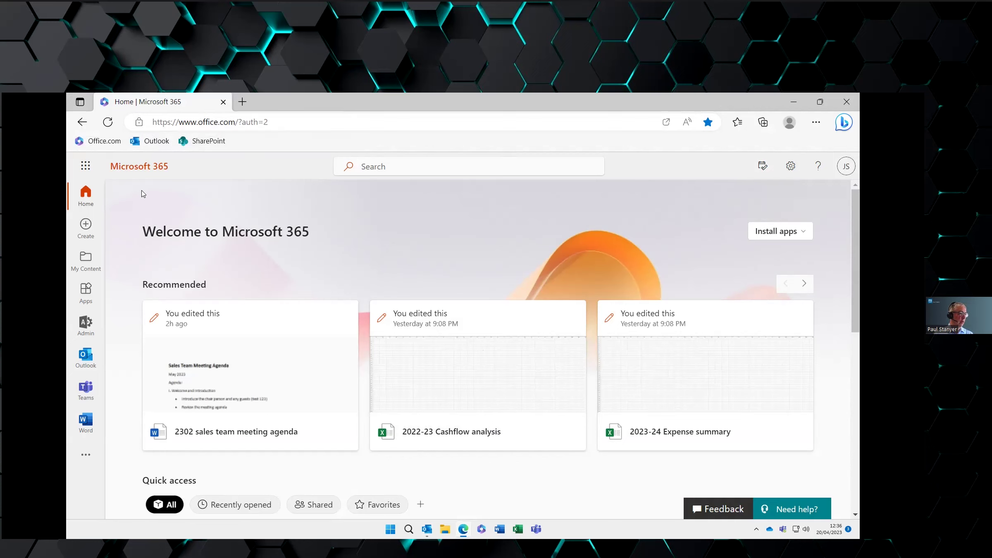
left_click(86, 165)
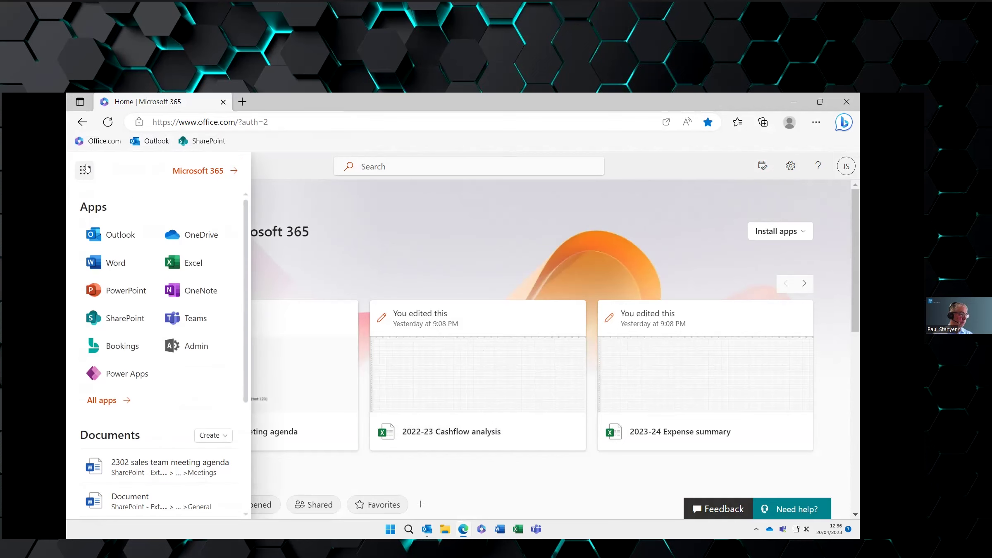
left_click(120, 324)
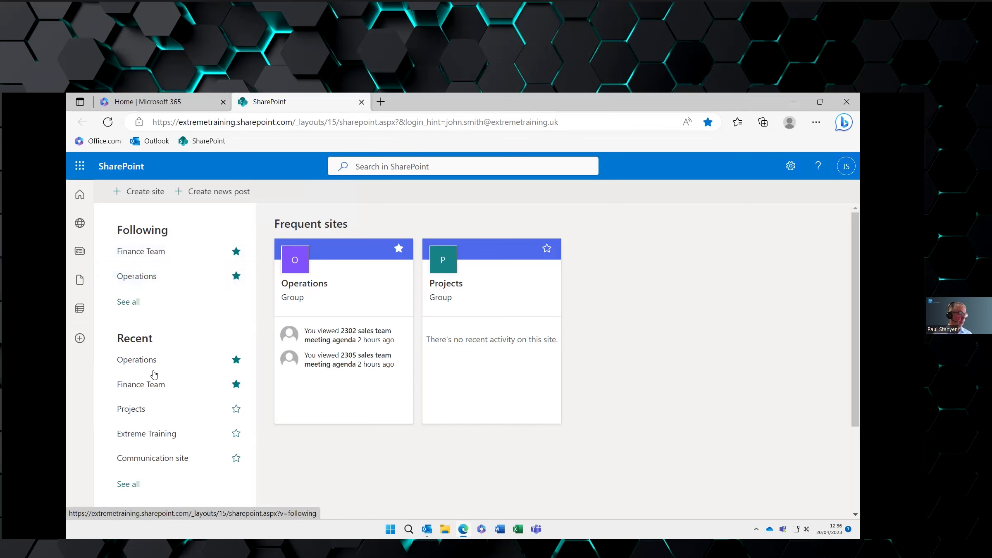
scroll(155, 380, "down", 1)
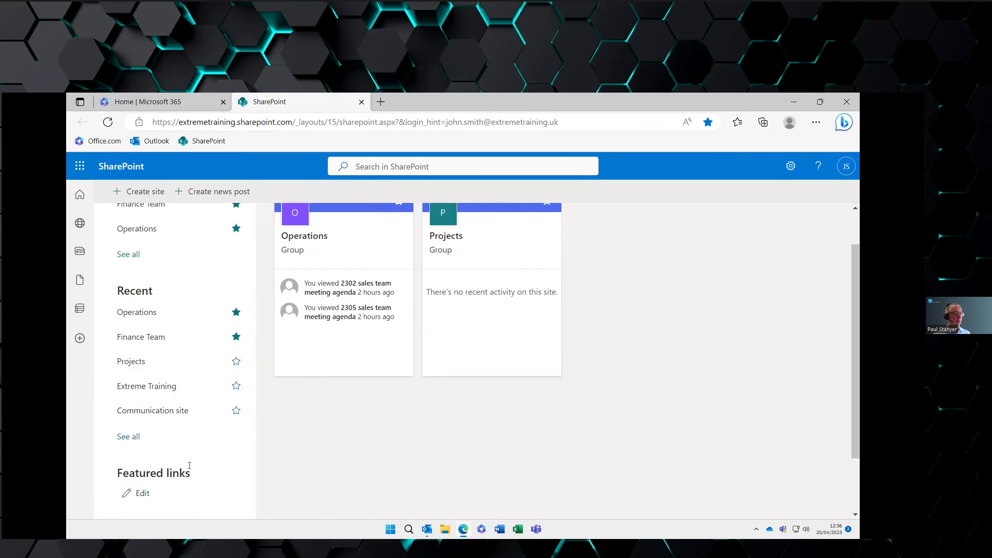
scroll(379, 229, "up", 1)
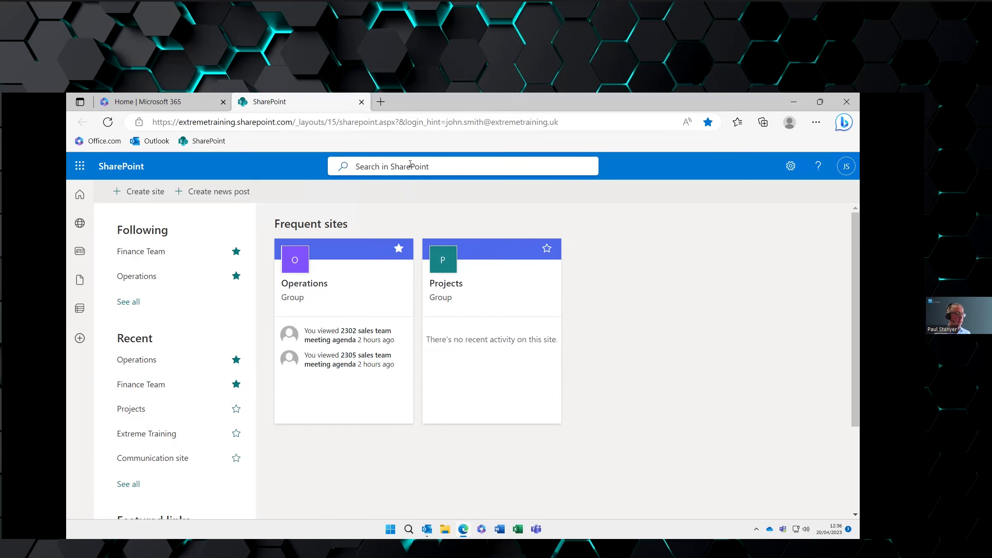
- Search SharePoint for "finance" and narrow the full results to Sites
left_click(405, 168)
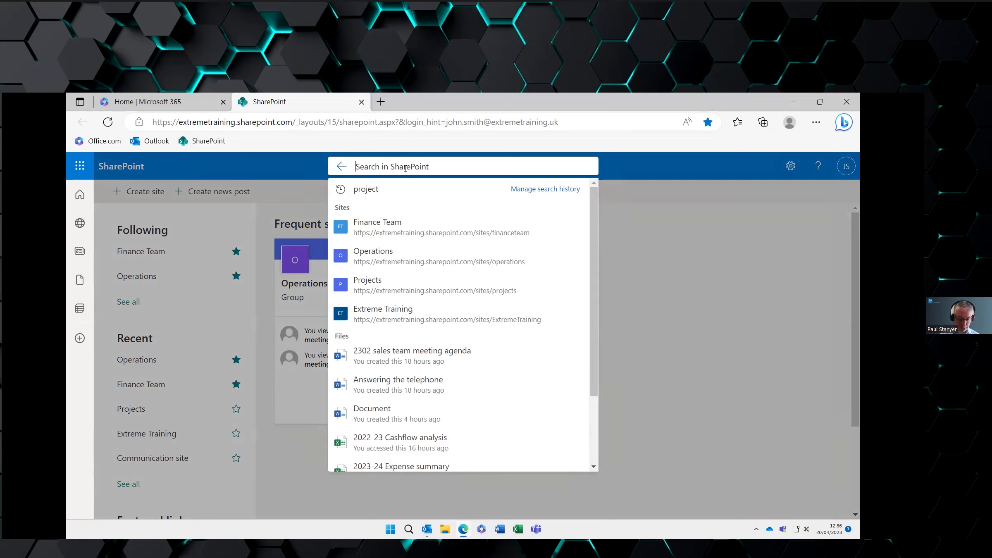
type("finance")
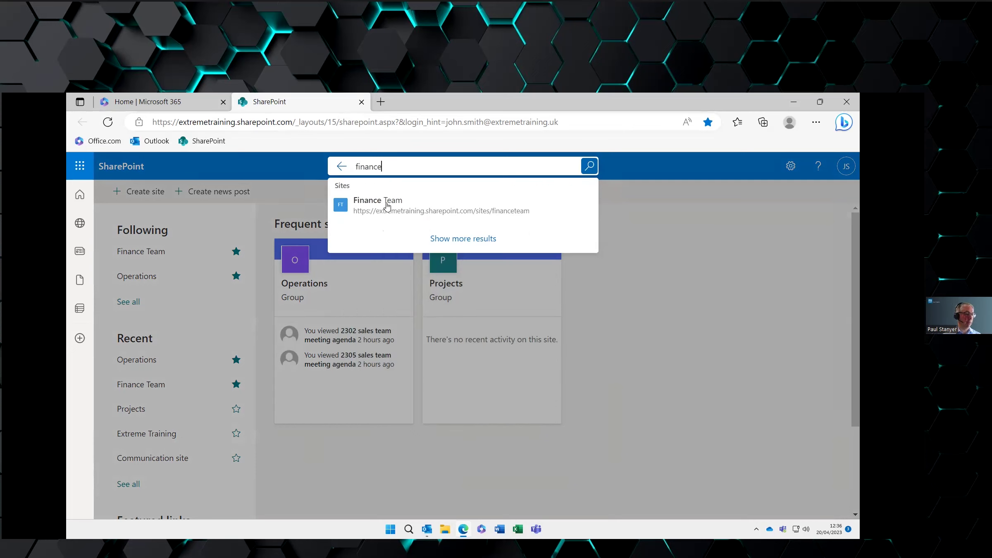
left_click(448, 241)
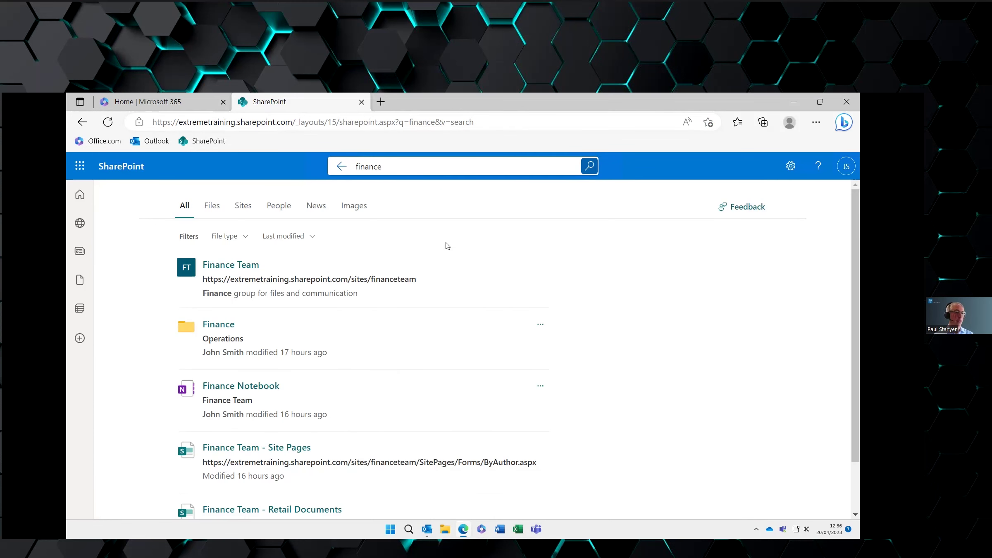
left_click(244, 208)
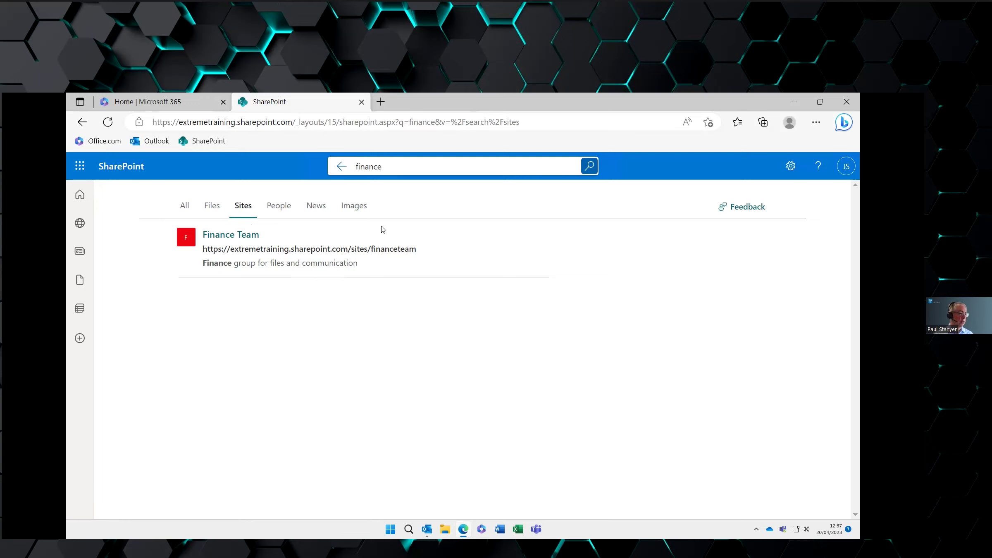
- Return to the SharePoint start page and open the followed Operations site's Documents library to view its folders
left_click(120, 166)
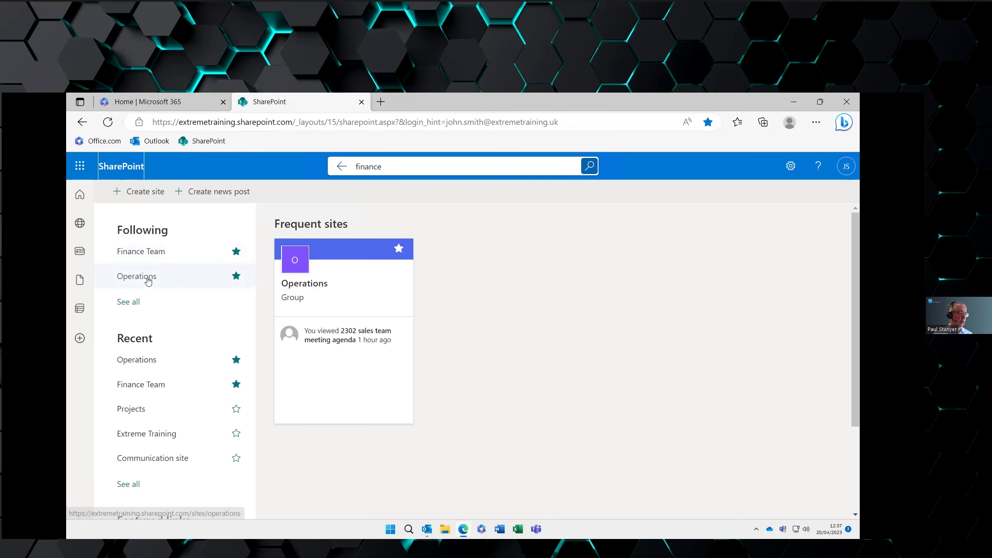
left_click(147, 276)
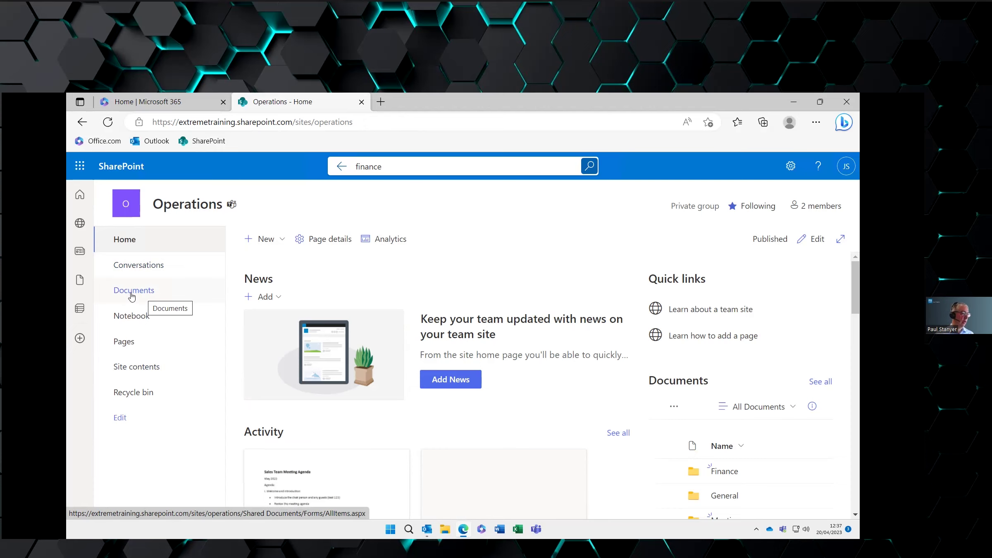
left_click(132, 294)
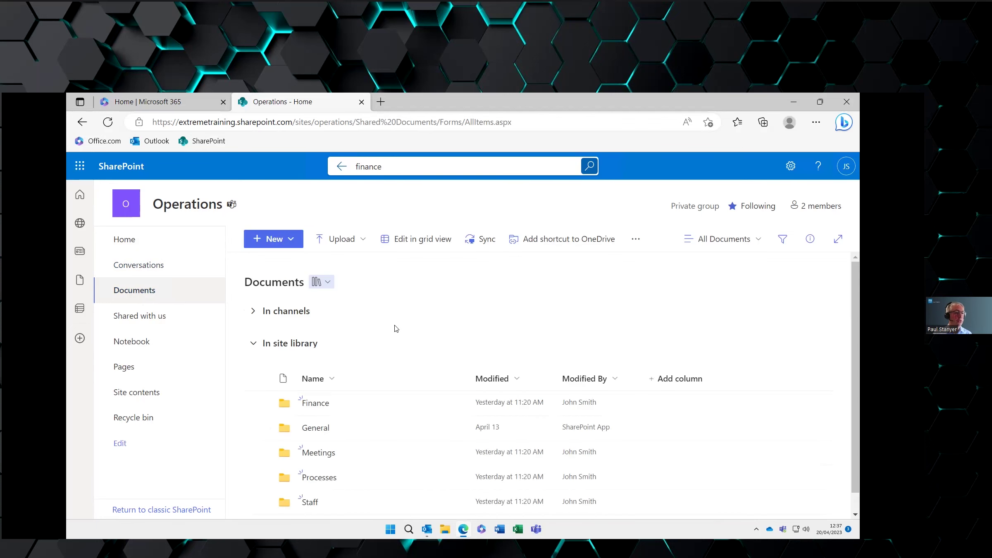
scroll(451, 354, "down", 1)
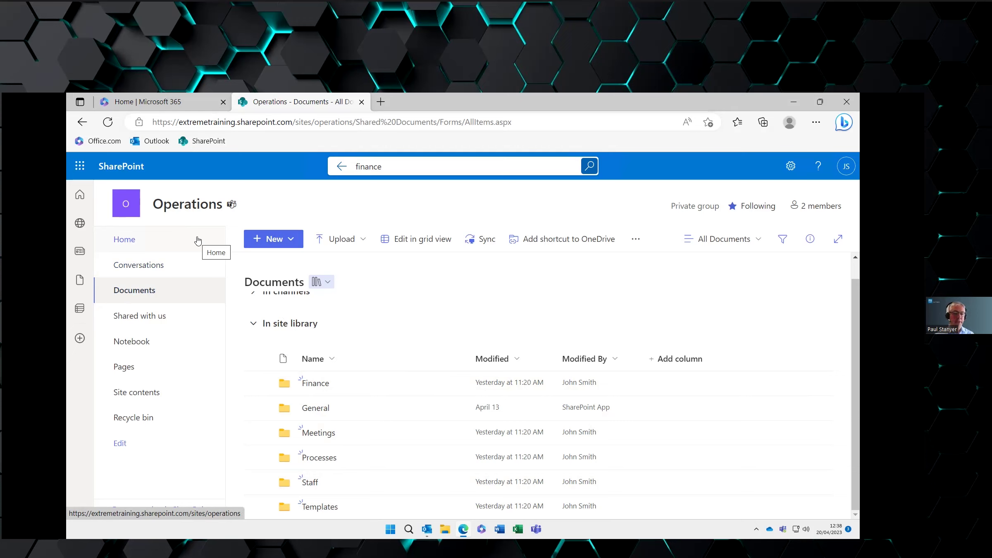
- From the Operations site's home page, create a document library named "Processes" with Show in site navigation enabled and no description
left_click(137, 240)
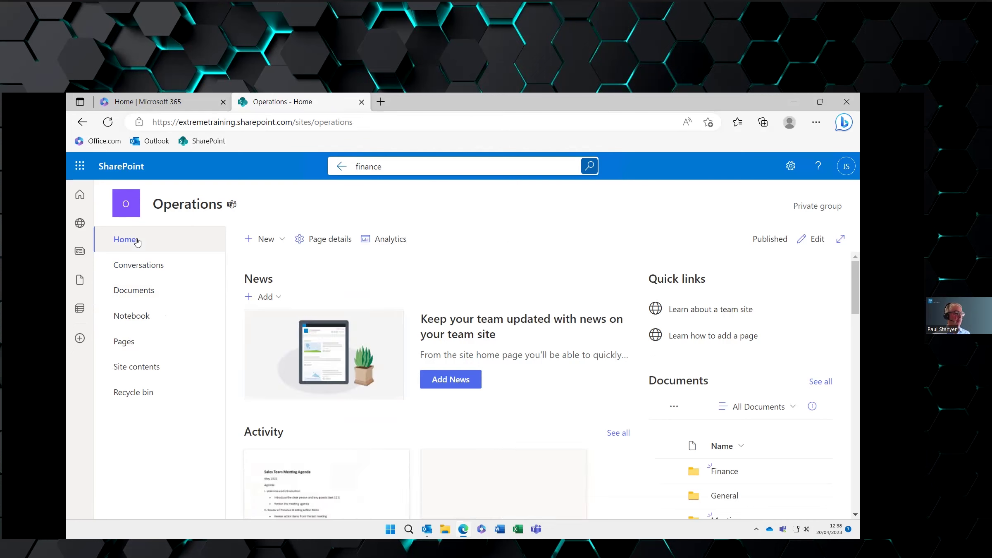
left_click(283, 241)
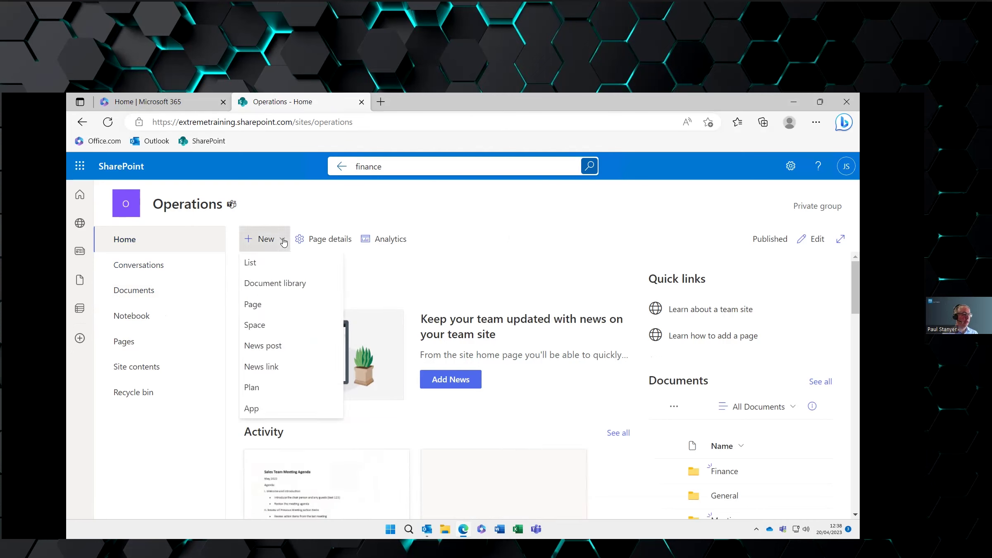
left_click(287, 288)
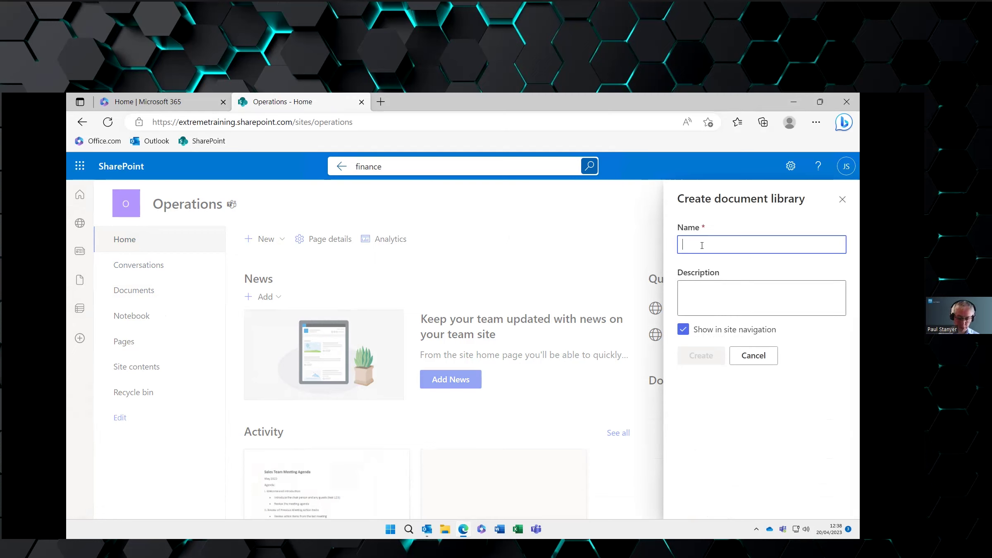
type("Processes")
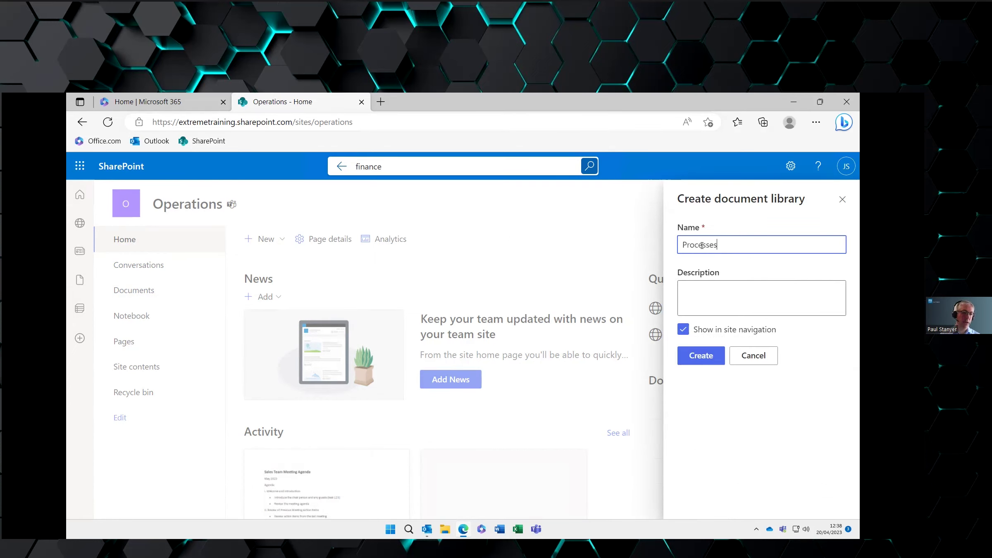
left_click(714, 305)
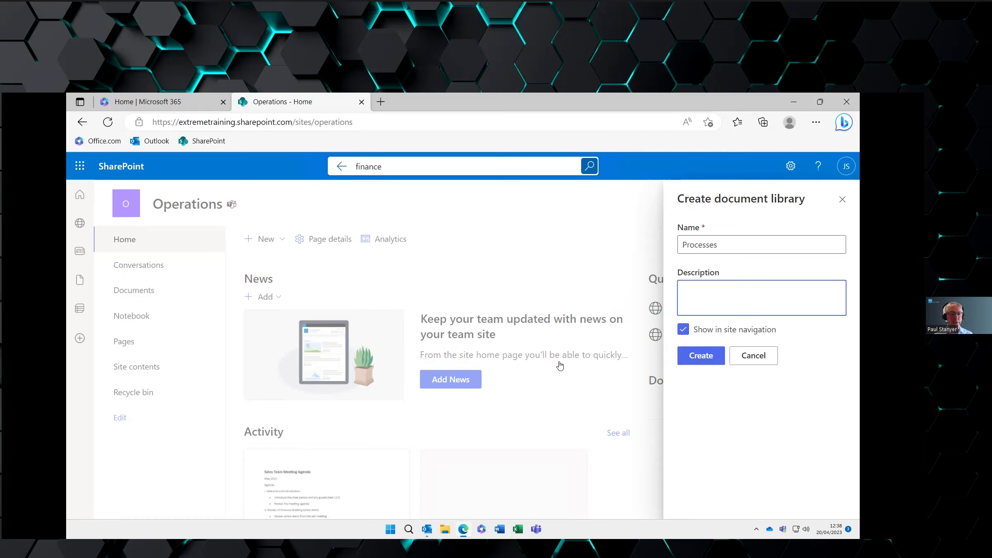
left_click(698, 362)
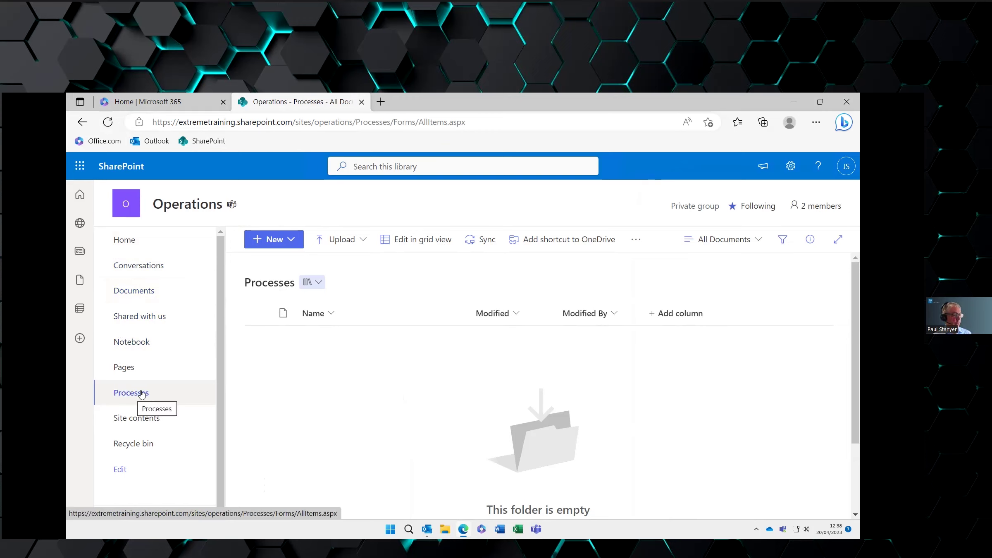
- Move Processes directly below Documents in the site navigation and save the new order
left_click(121, 470)
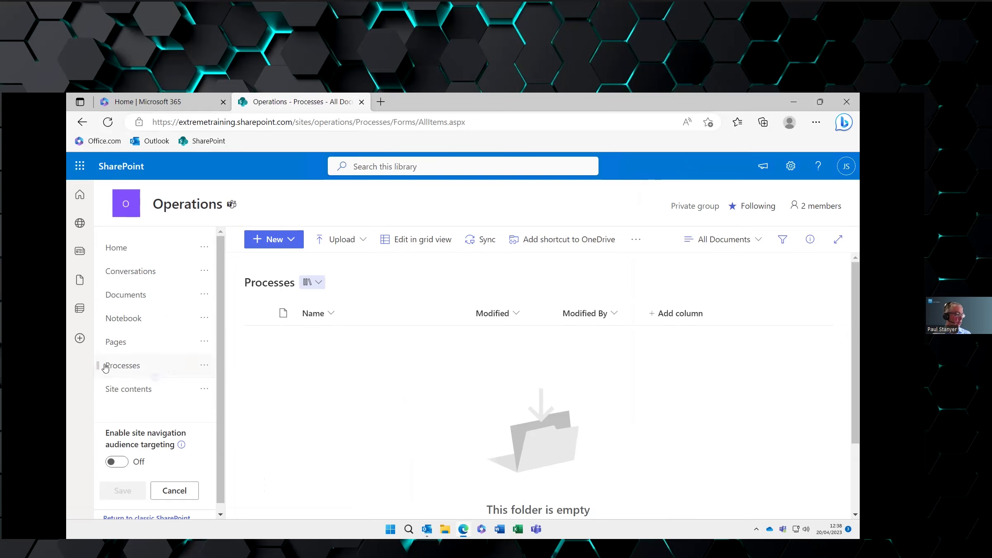
left_click_drag(99, 367, 106, 309)
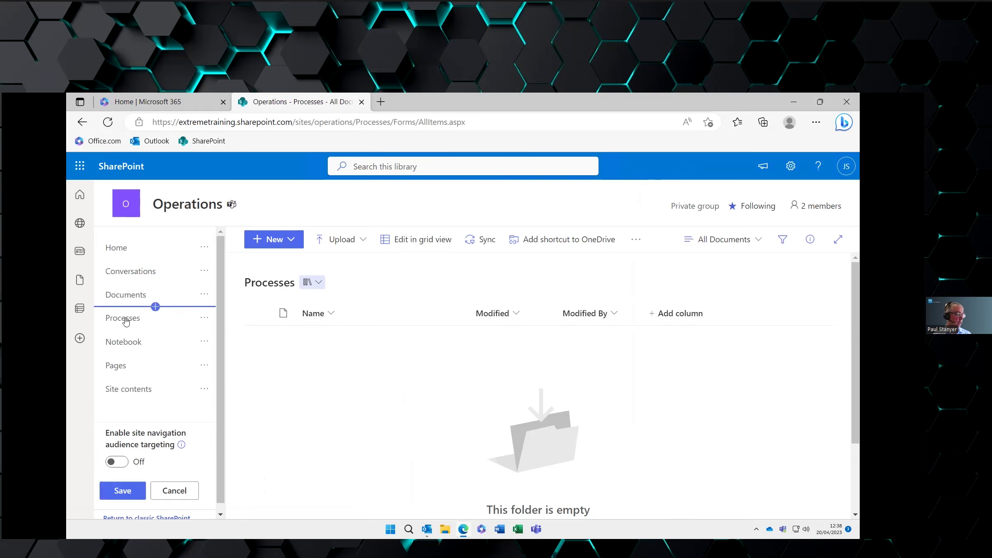
left_click(122, 491)
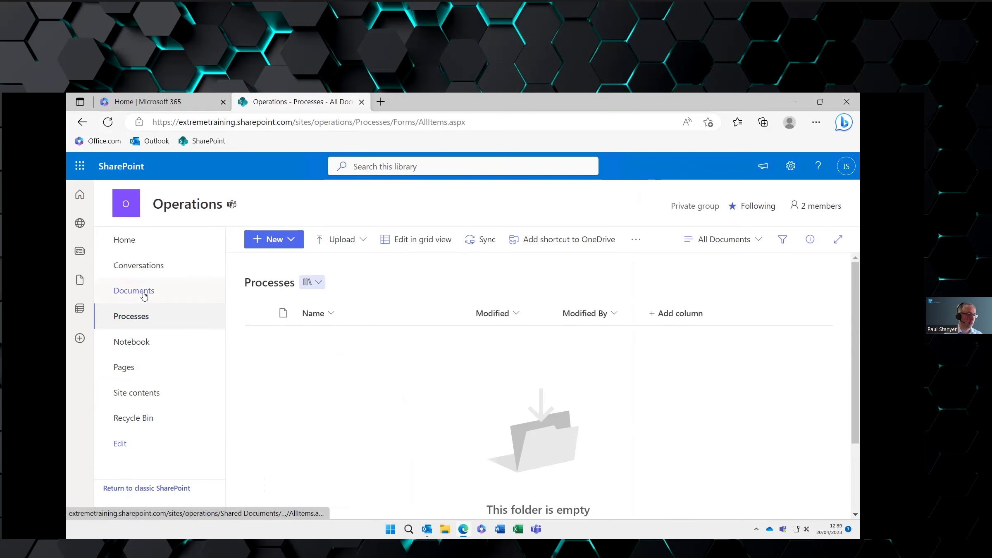
- Compare the Operations site's Processes and Documents libraries, and examine the site contents with its options for new items
left_click(139, 319)
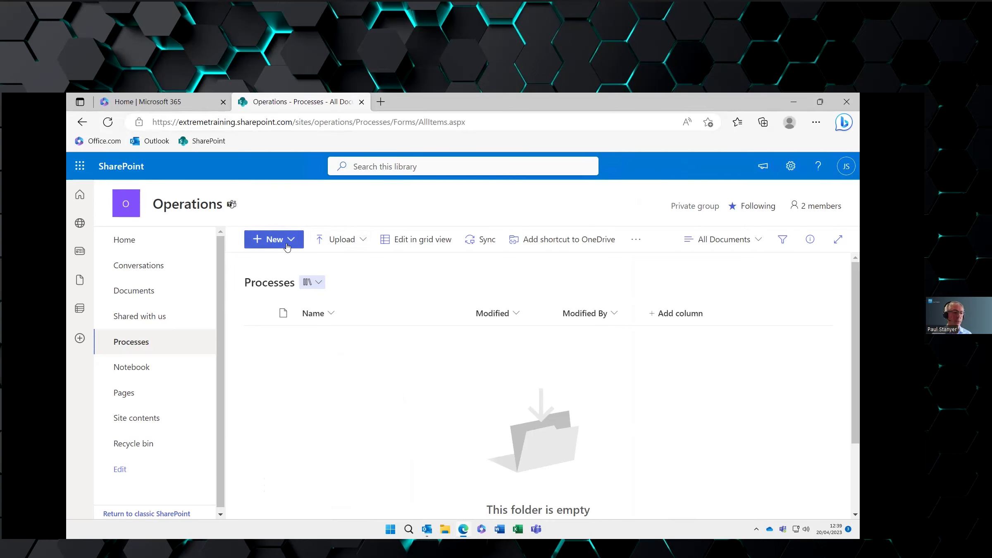
left_click(147, 298)
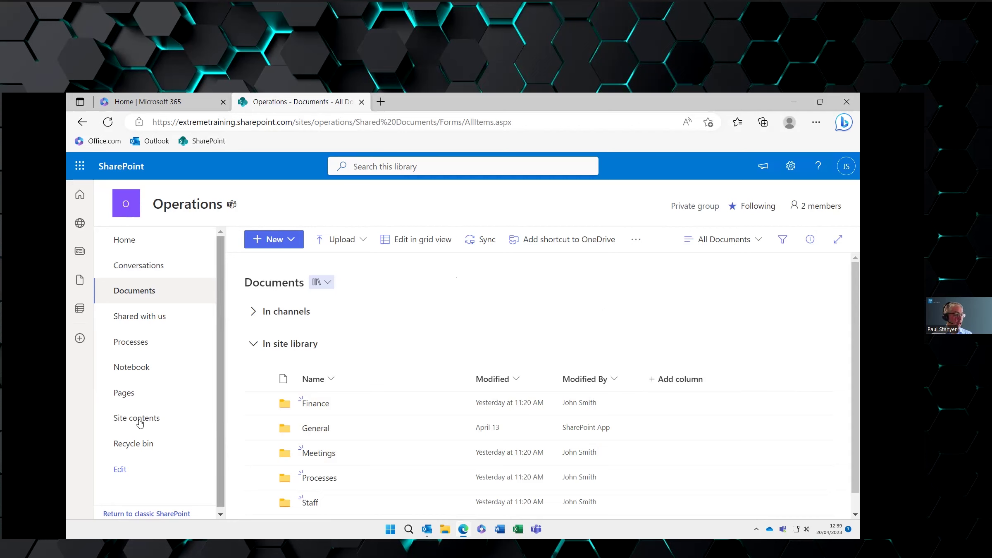
left_click(788, 166)
left_click(711, 276)
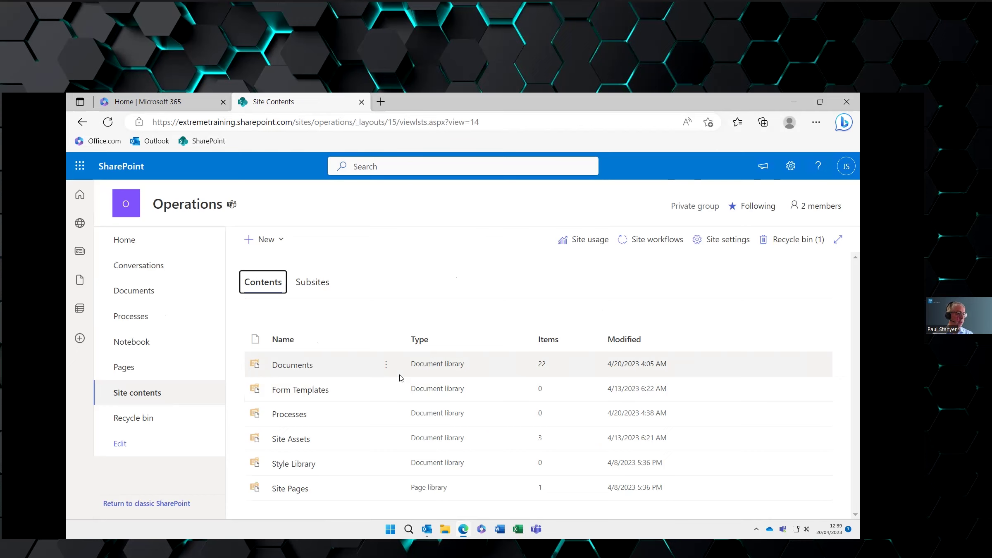
left_click(284, 243)
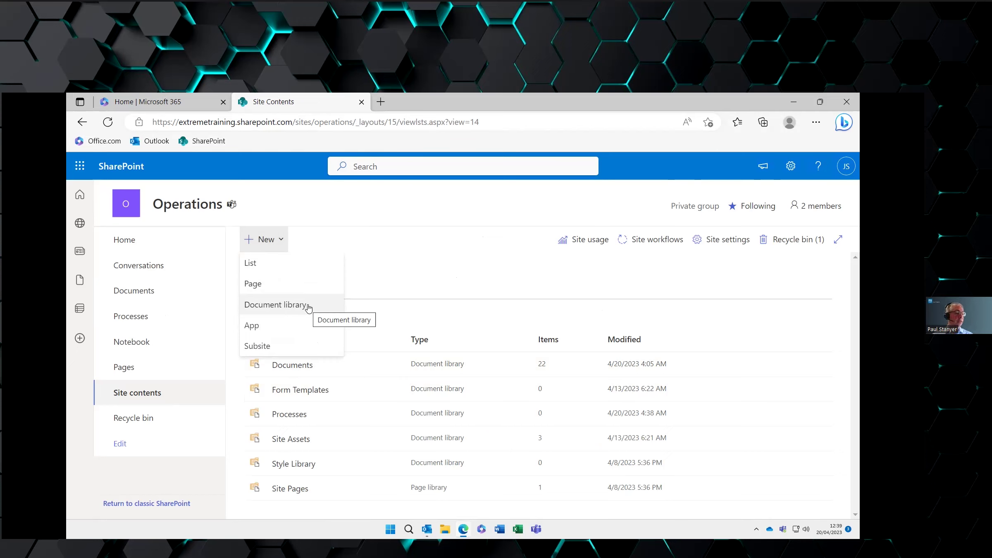
left_click(515, 275)
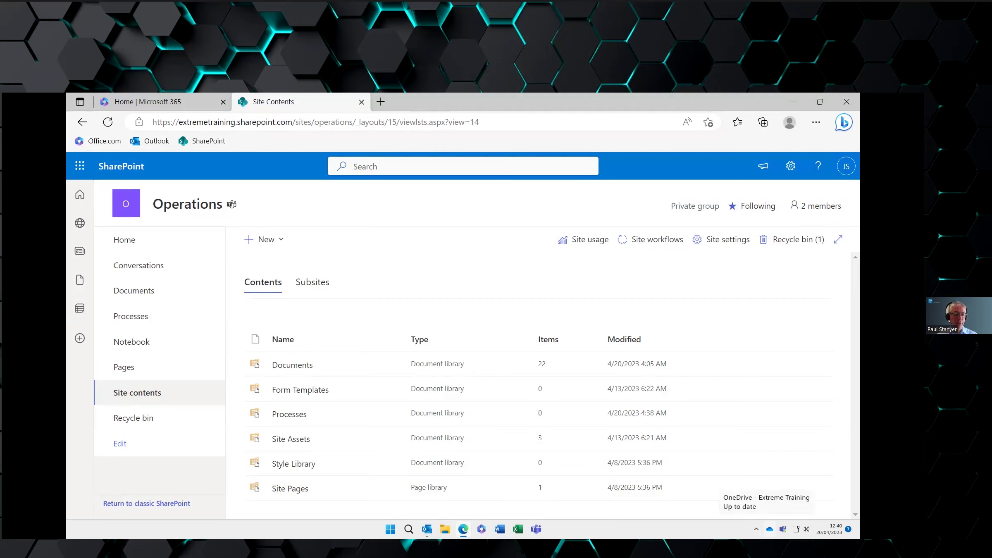
- Open the OneDrive settings and check the account's synced locations
left_click(756, 529)
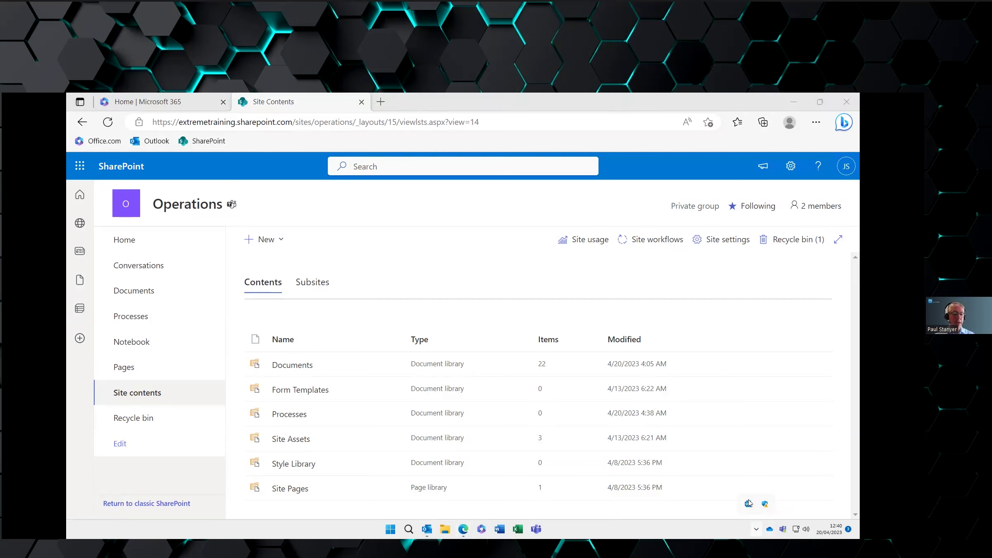
left_click_drag(765, 504, 757, 530)
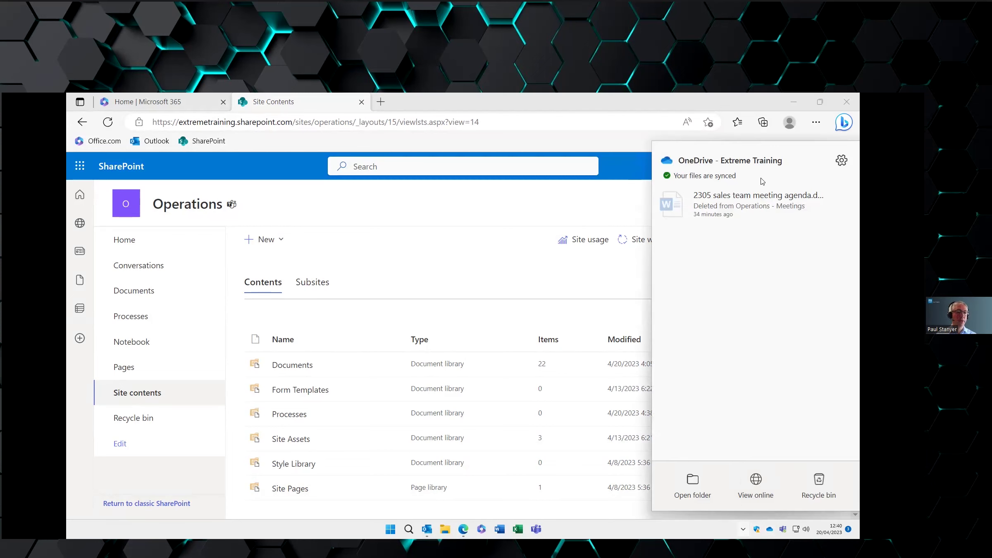
left_click(841, 161)
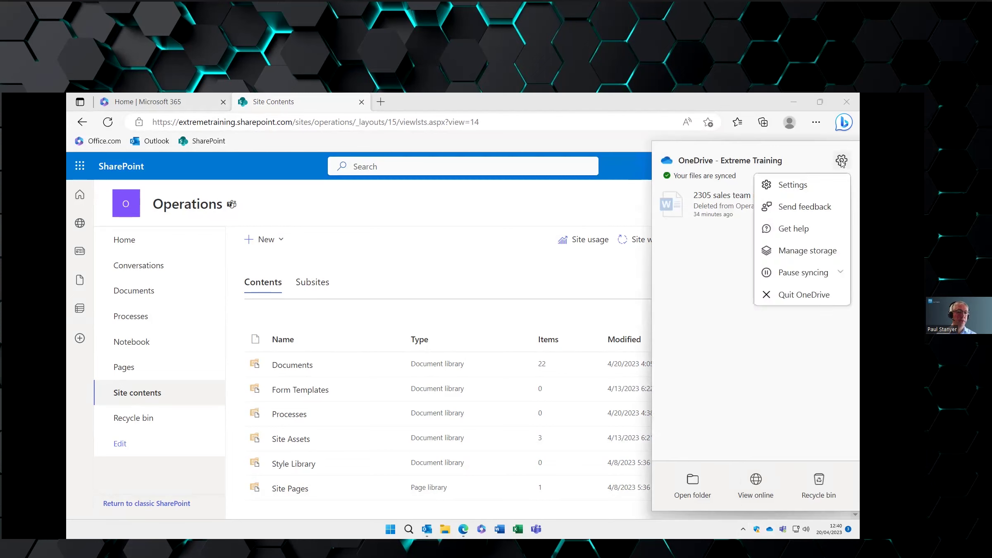
left_click(800, 185)
left_click(320, 234)
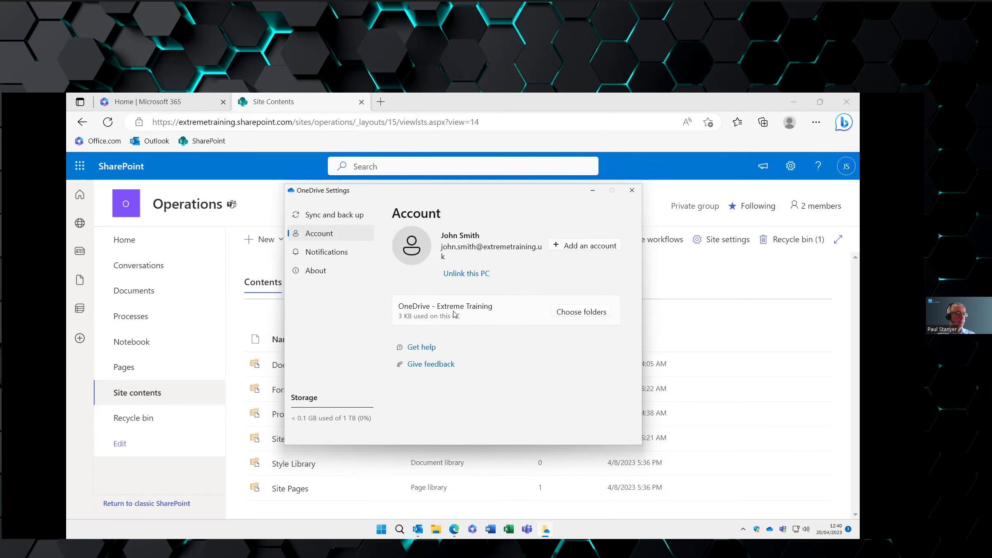
left_click(707, 286)
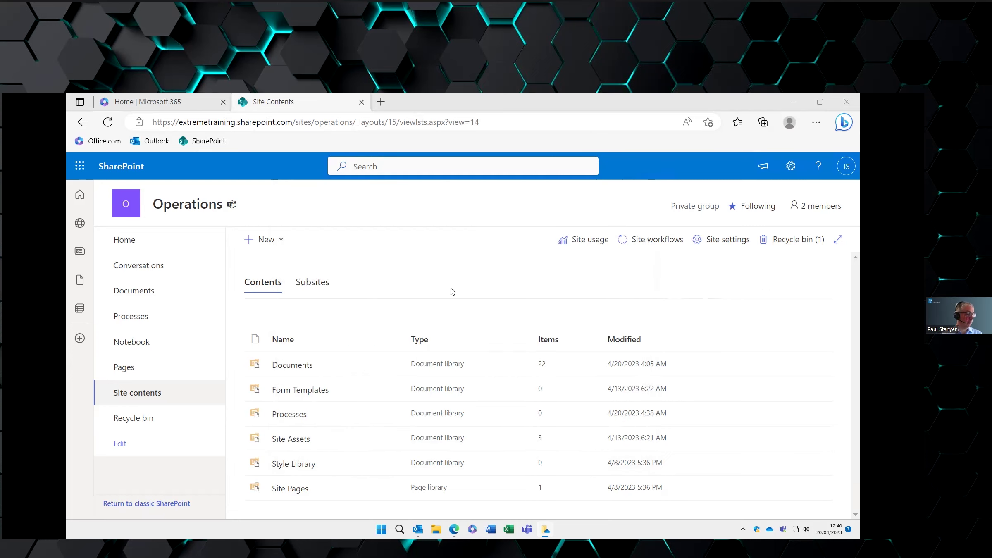
- Sync the Meetings folder from the Operations site's Documents library to this PC, allowing the site to open OneDrive
left_click(142, 294)
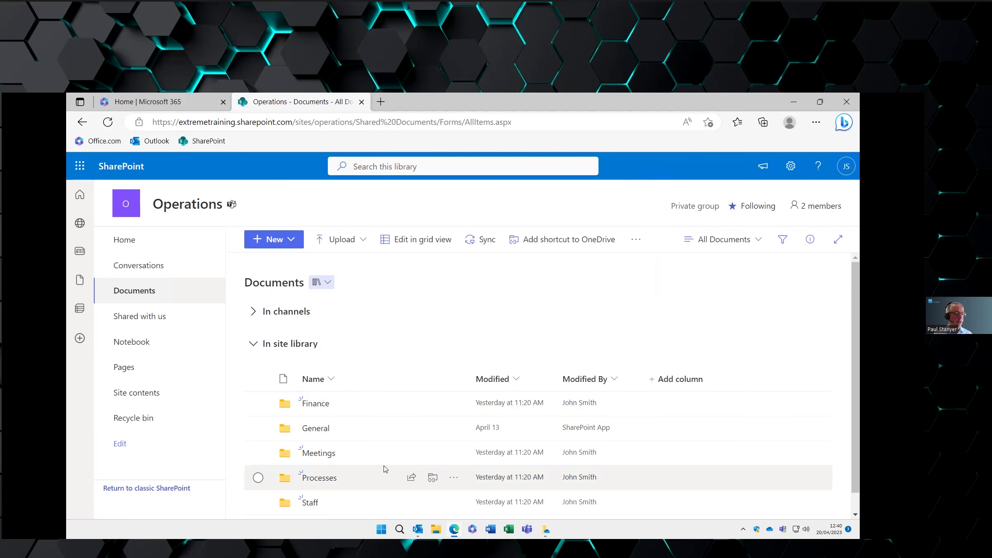
left_click(318, 453)
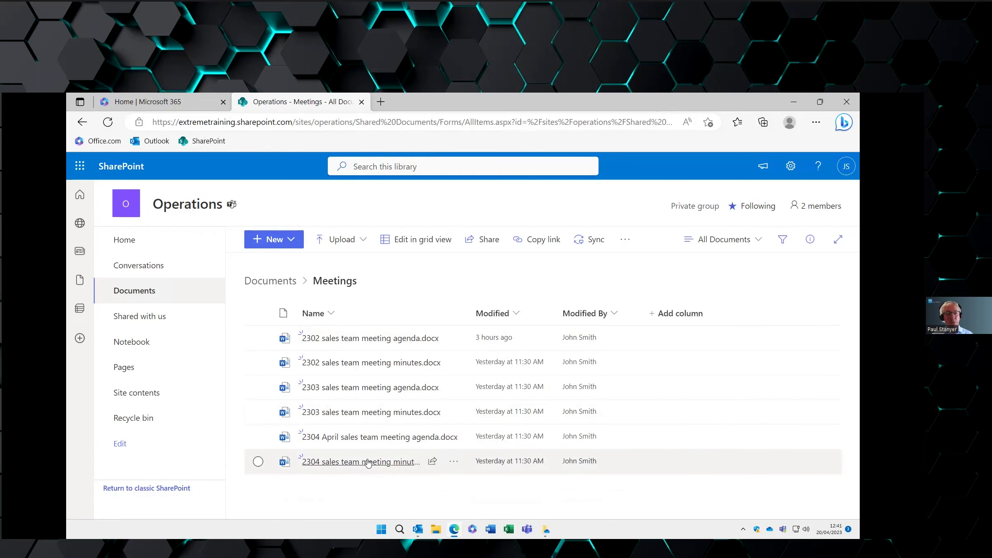
left_click(594, 241)
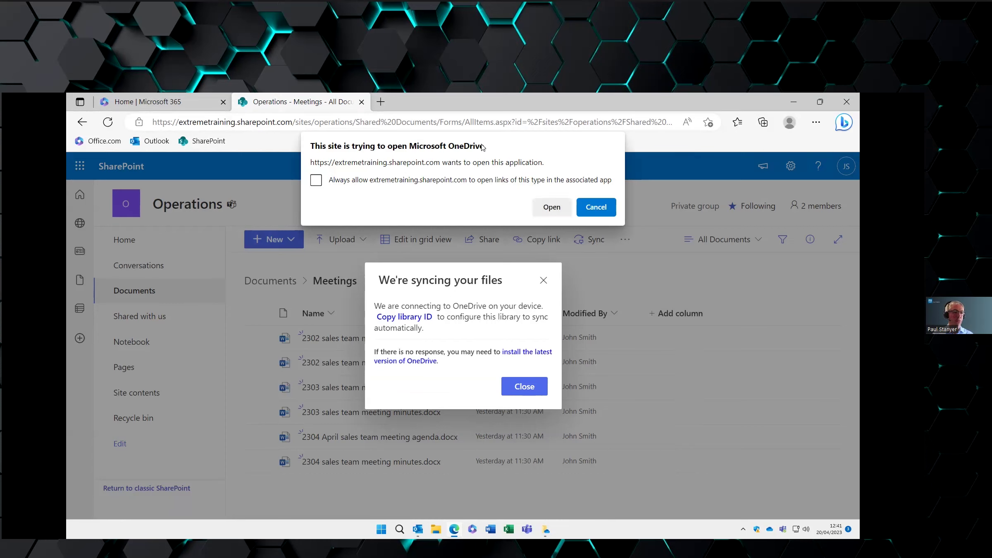
left_click(557, 208)
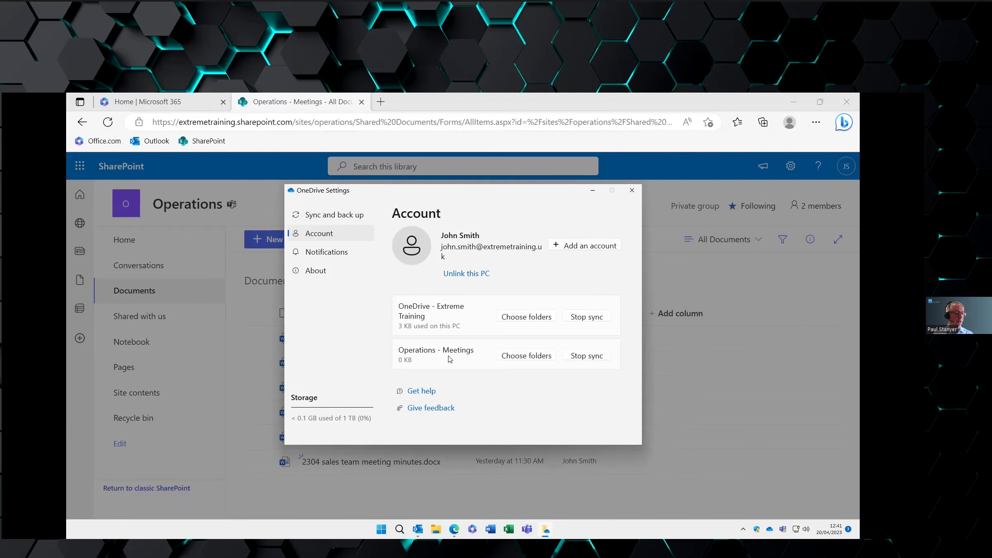
left_click_drag(444, 186, 573, 187)
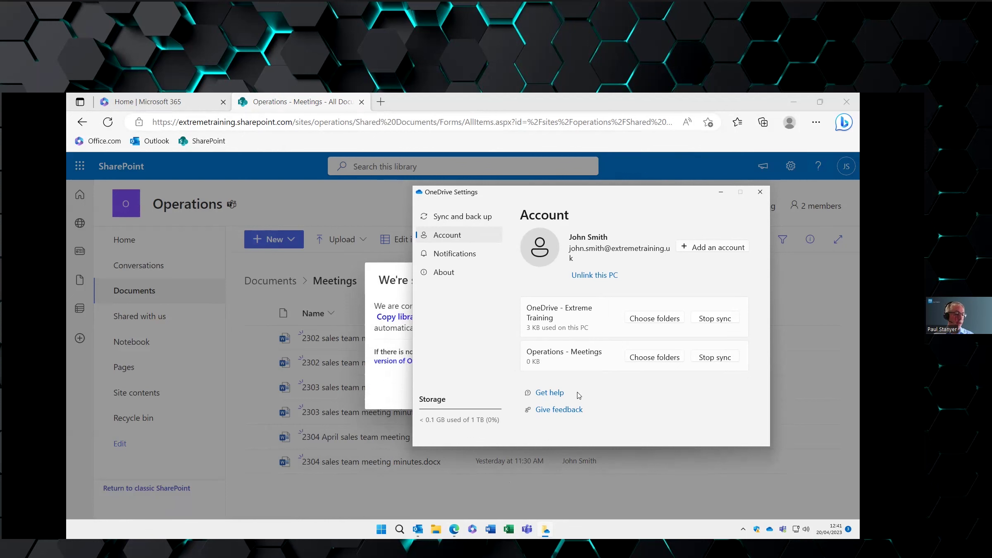
- View the synced Operations - Meetings files in File Explorer
left_click(441, 525)
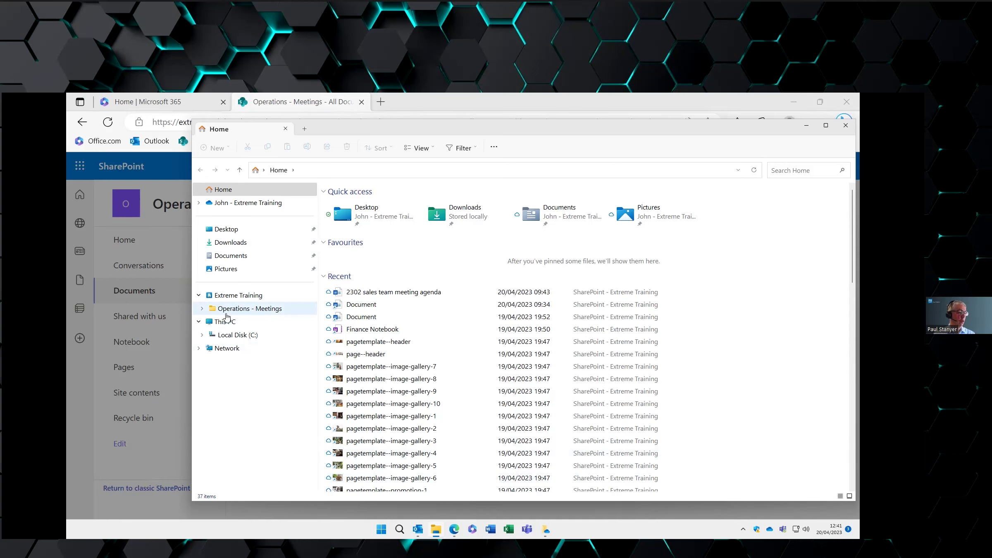
left_click(259, 313)
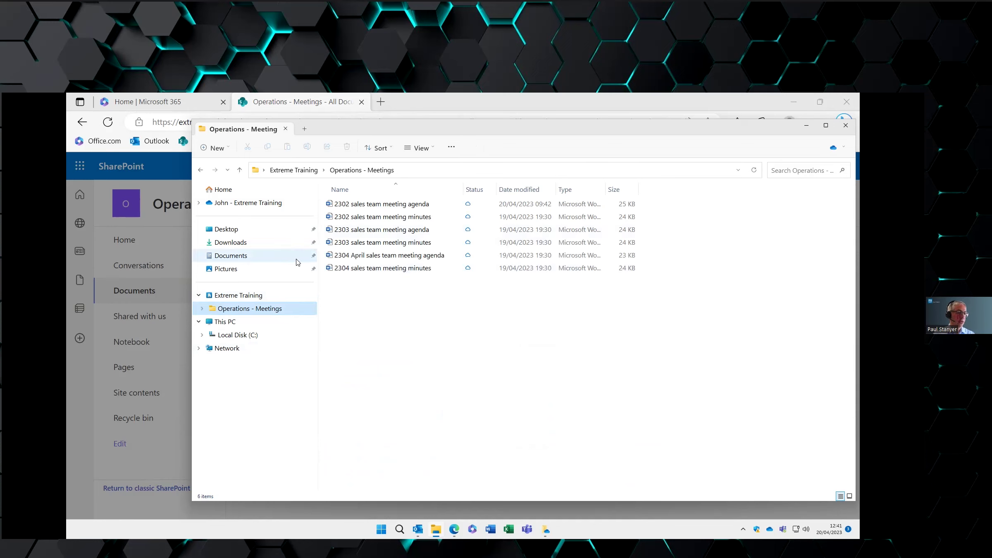
left_click(334, 219)
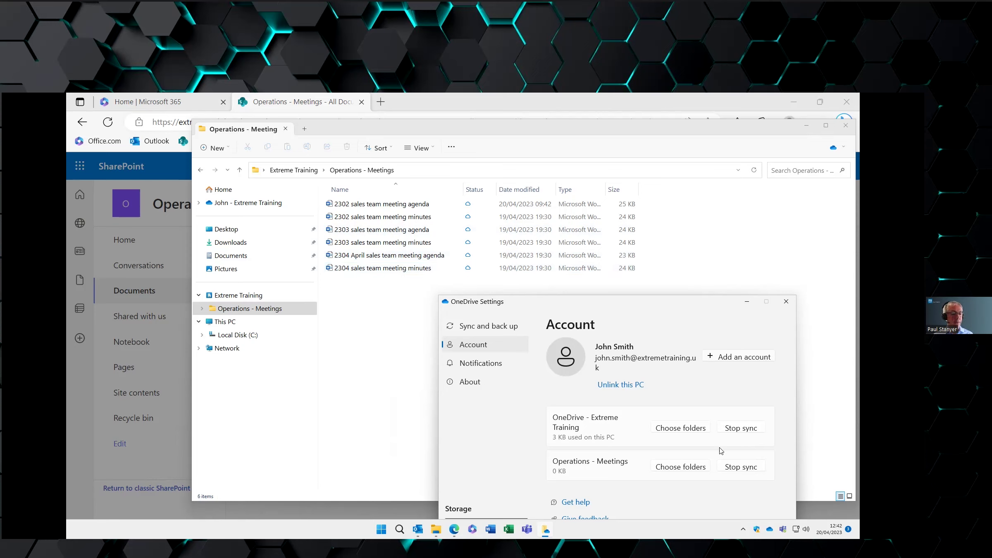
- Stop syncing Operations - Meetings in the OneDrive account settings and dismiss the resulting File Explorer errors
left_click(745, 470)
left_click(577, 421)
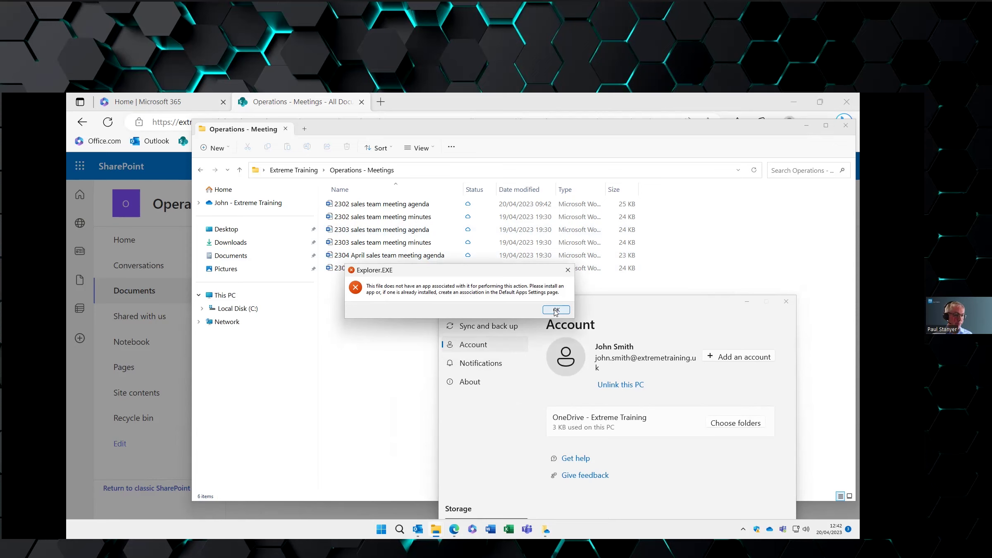
left_click(556, 310)
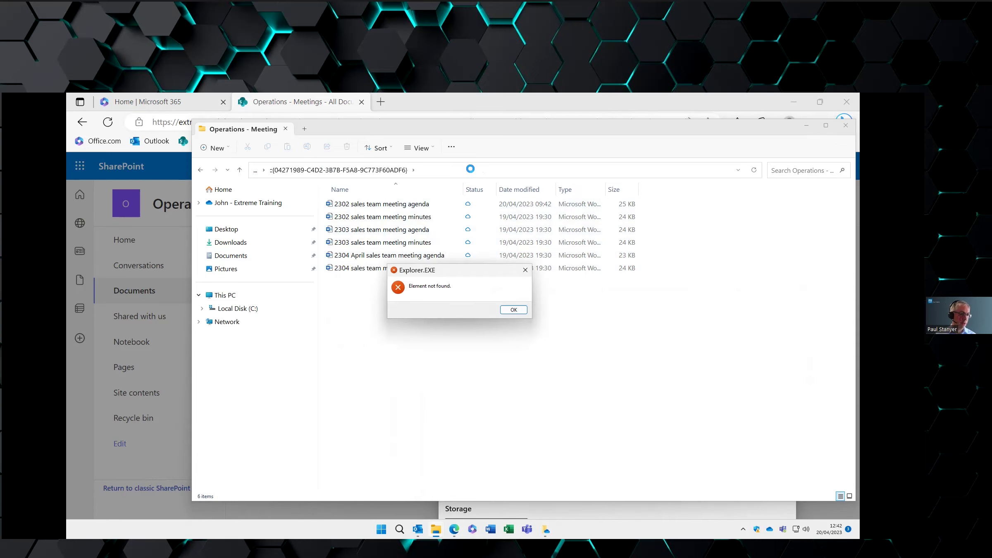
left_click(515, 311)
- Inspect the Operations - Meetings folder under Extreme Training in the local user profile, and view the personal OneDrive folder
left_click(238, 308)
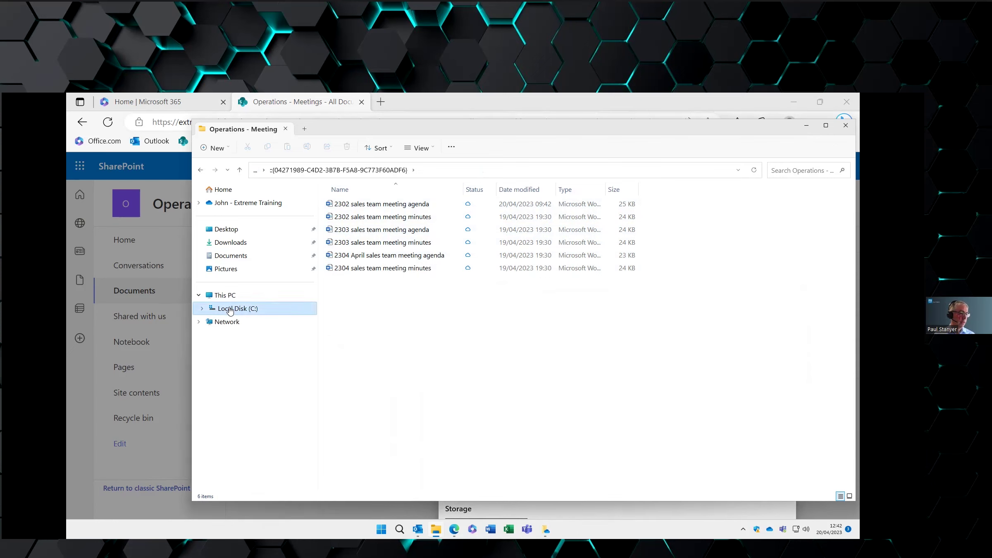
double_click(343, 243)
left_click(343, 206)
double_click(342, 205)
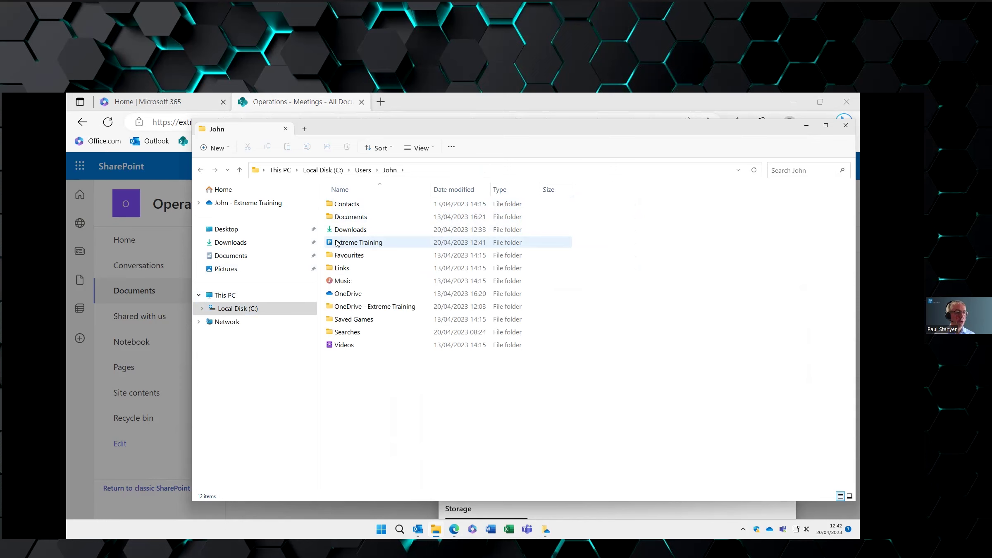
double_click(366, 243)
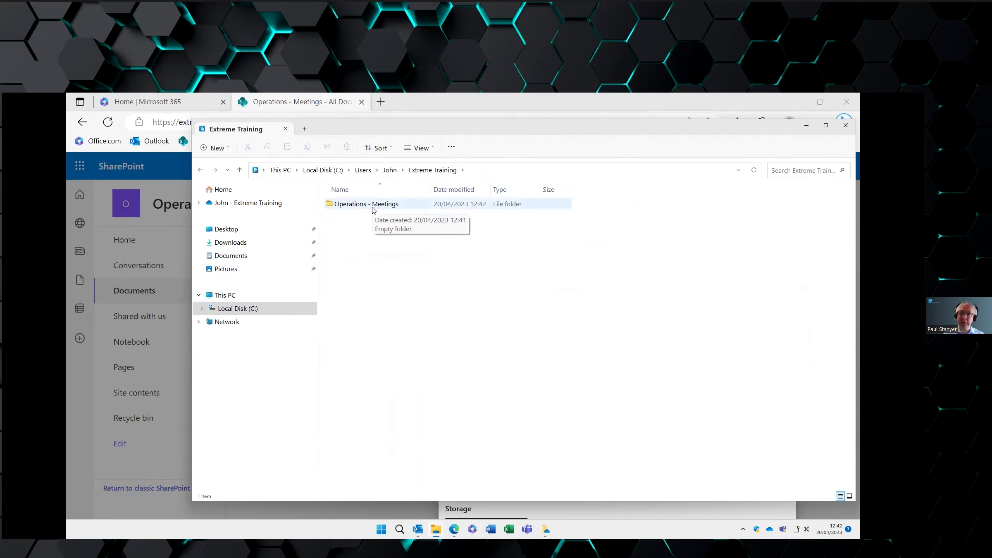
double_click(377, 205)
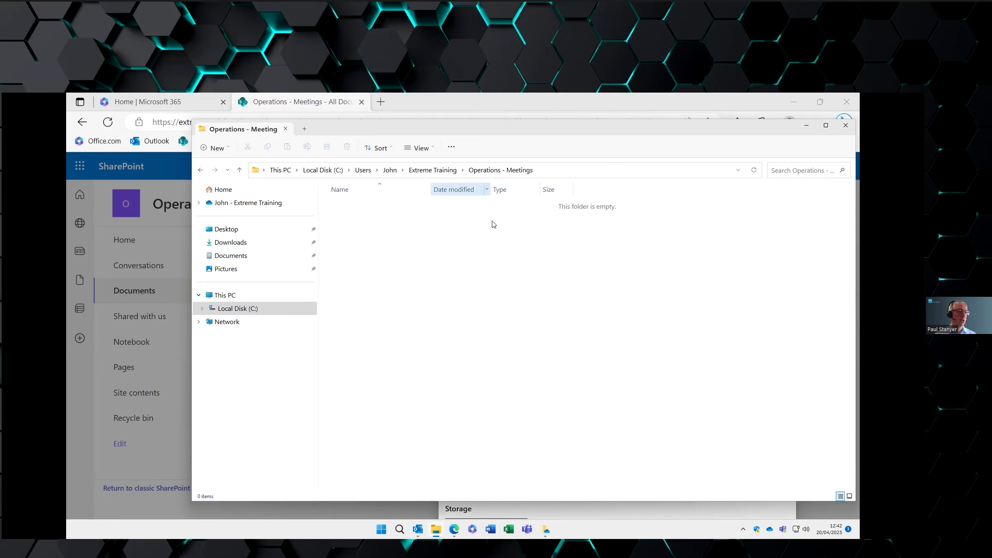
left_click(239, 203)
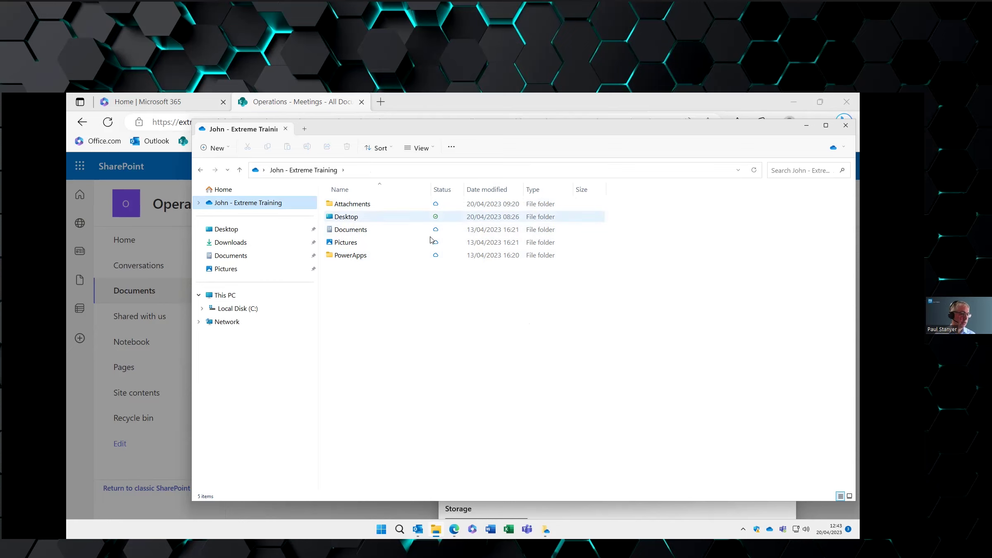
- Sync the SharePoint Meetings folder again, reusing the existing Operations - Meetings folder on this PC
left_click(435, 529)
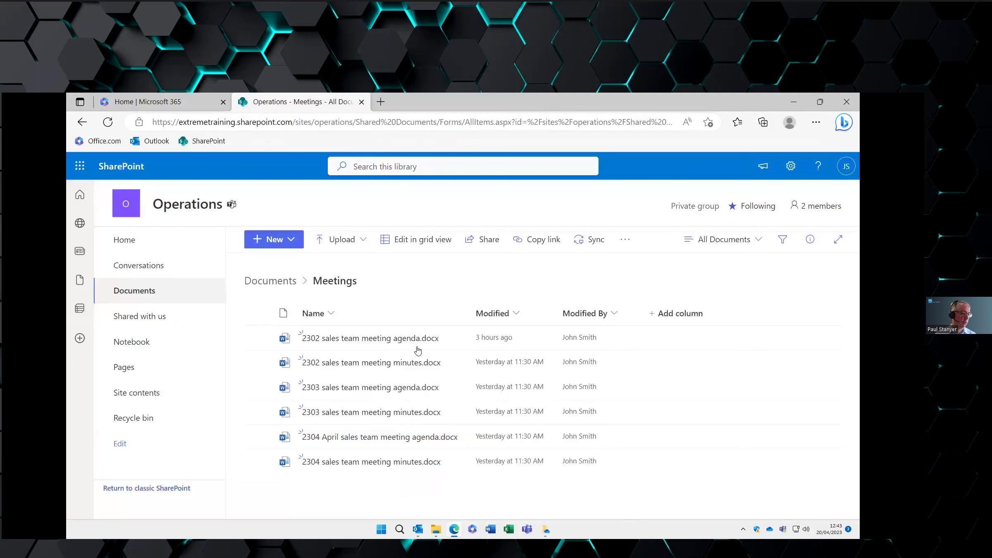
left_click(589, 244)
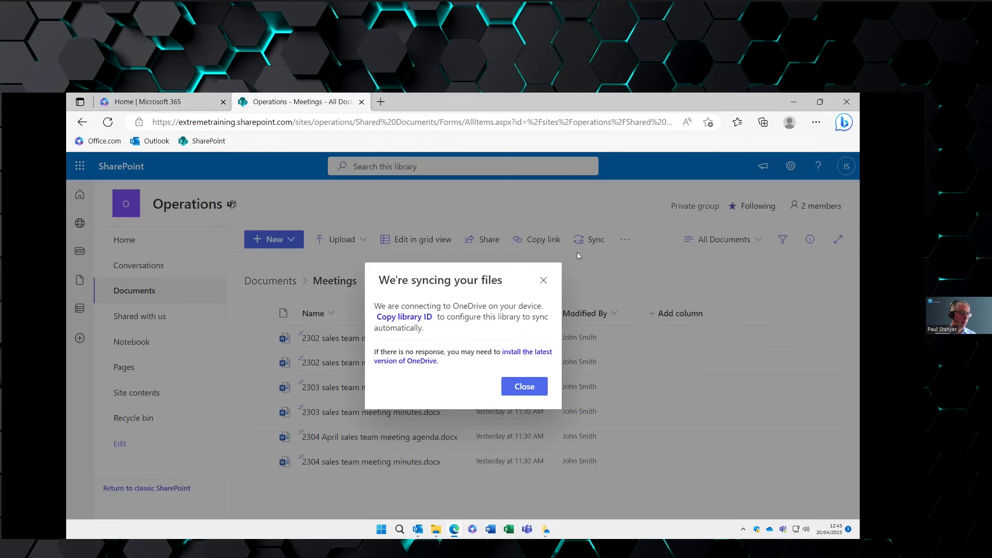
left_click(550, 206)
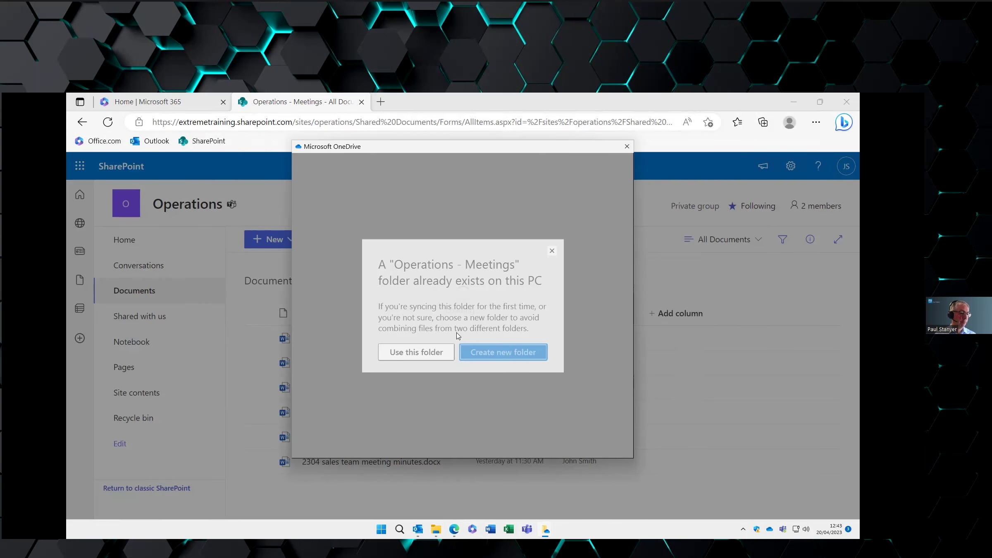
left_click(438, 353)
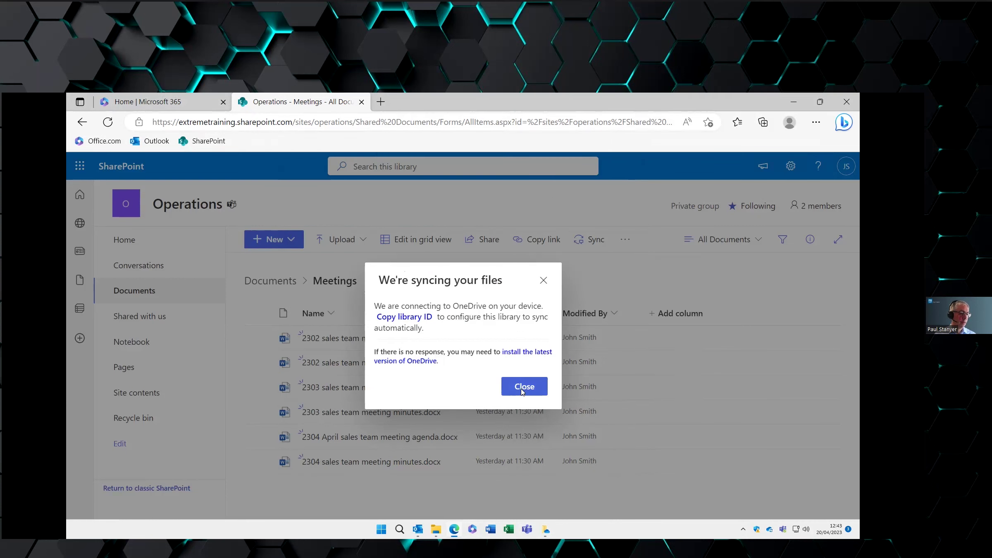
left_click(525, 387)
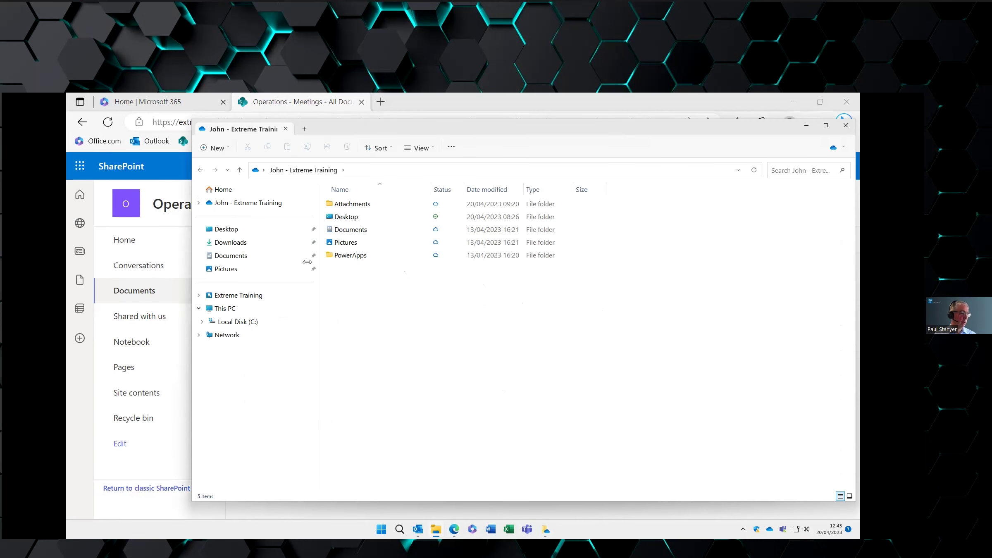
- Open the 2302 sales team meeting agenda in Word from the synced Operations - Meetings folder and dismiss the Dictate tip
left_click(244, 295)
double_click(366, 204)
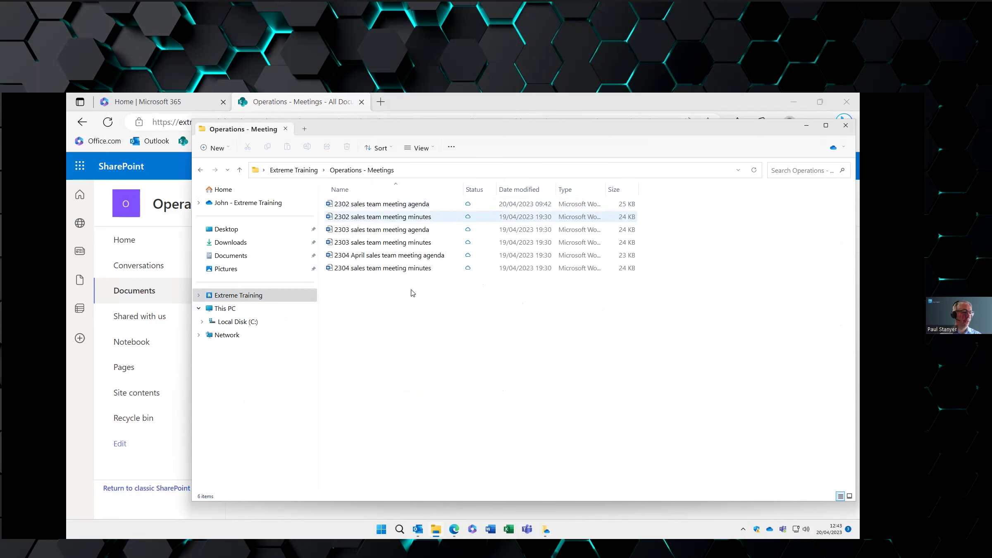
left_click(404, 205)
double_click(405, 206)
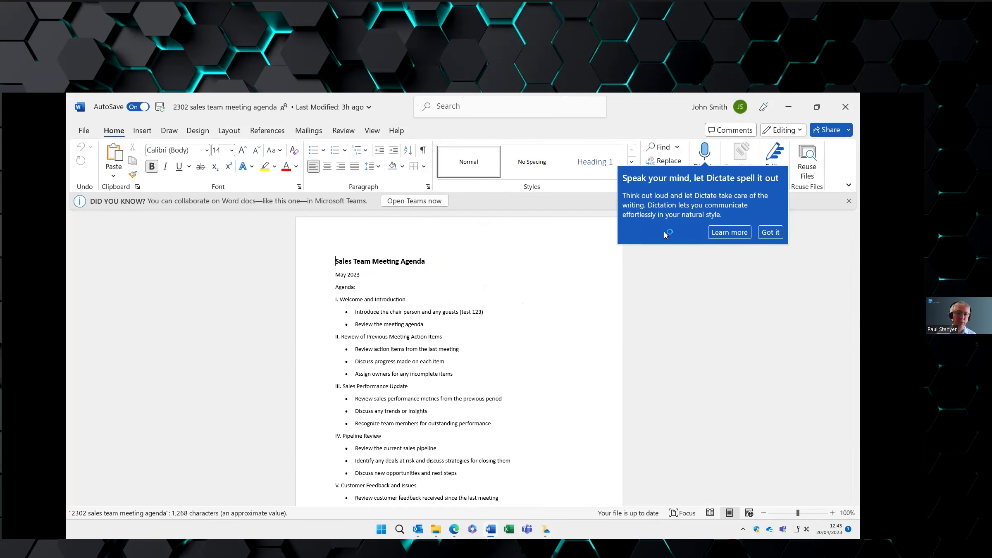
left_click(771, 233)
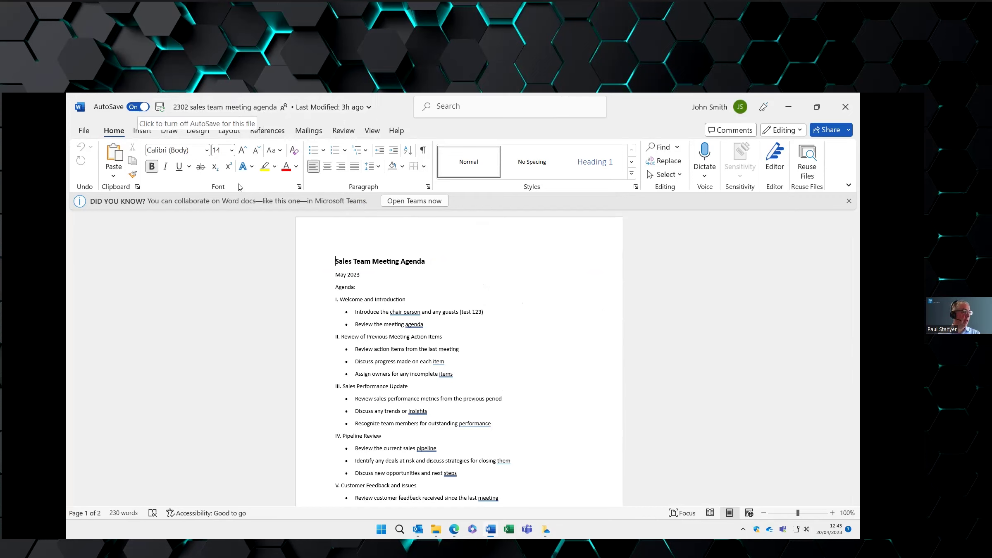
- Add "Test 123" after "May 2023" in the meeting agenda's date line
left_click(376, 271)
type("Test 1")
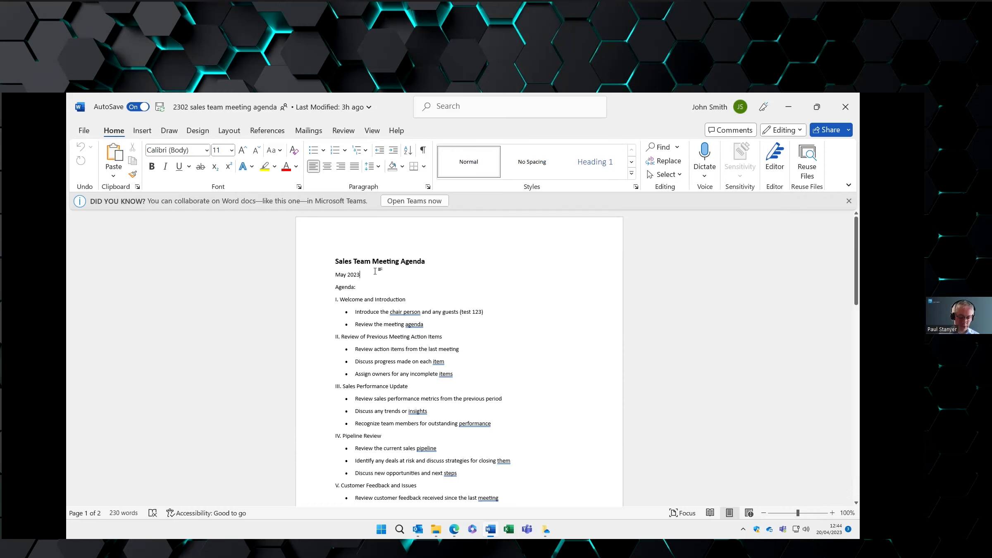
type("23")
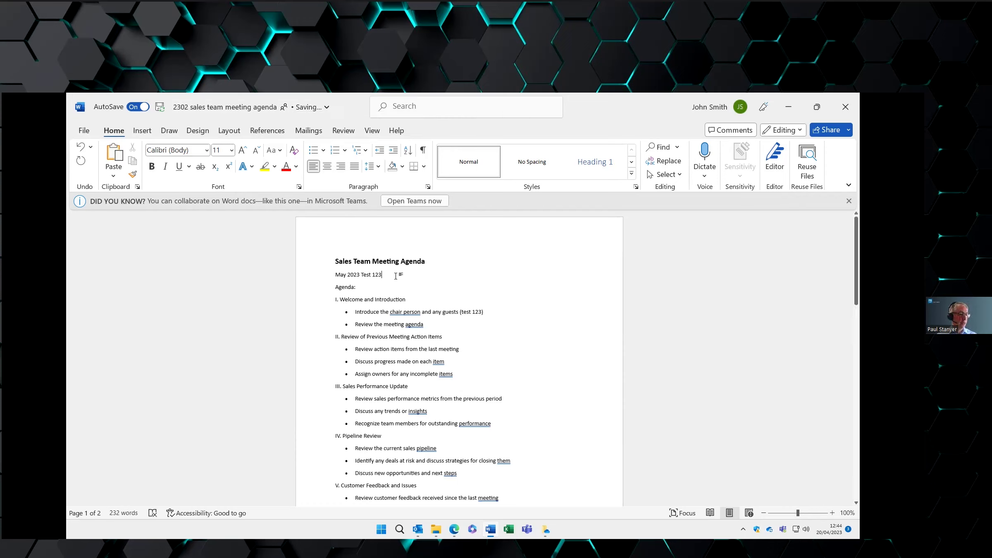
- Open the 2302 sales team meeting agenda from the SharePoint Meetings folder in Word for the web, check the synced edit, and return to desktop Word
left_click(454, 525)
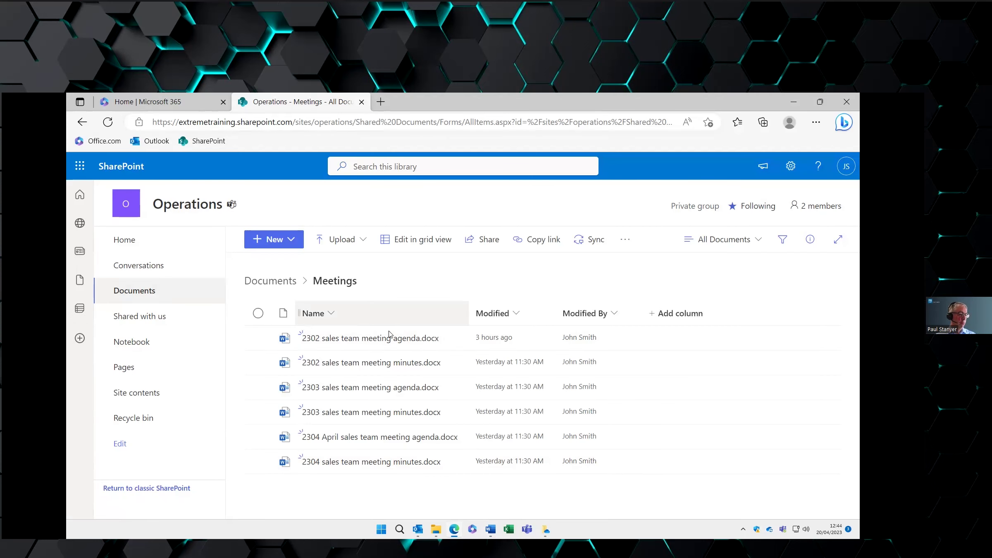
left_click(369, 338)
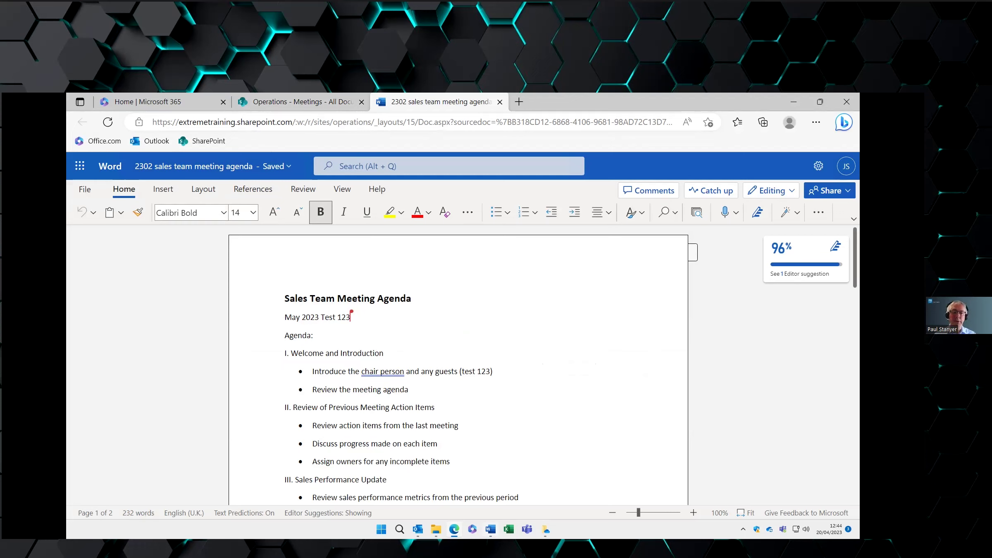
mouse_move(490, 529)
left_click(490, 529)
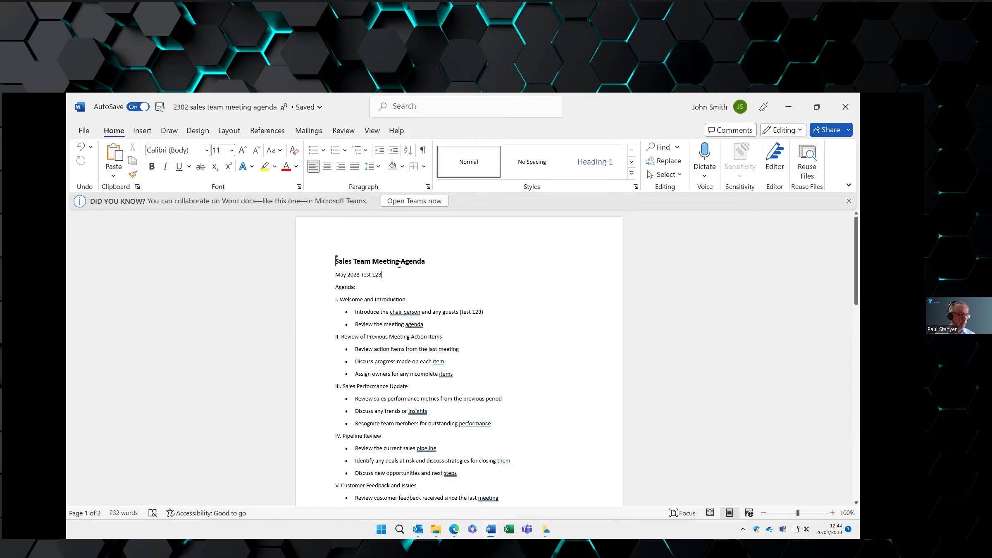
- Remove "Test 123" from the agenda's date line and add the bullet "O oewhowehoewh" below the chair person introduction bullet
mouse_move(337, 259)
left_click(336, 273)
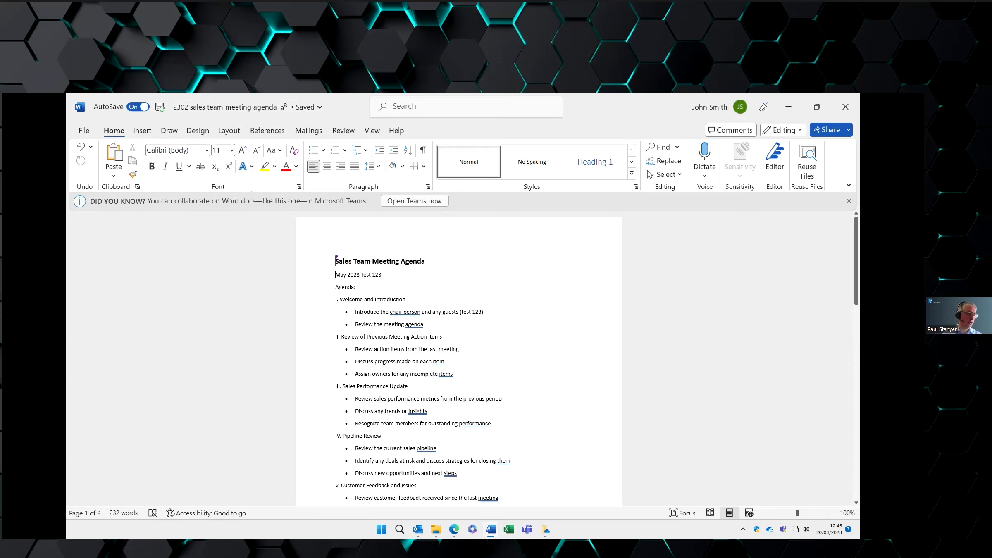
left_click_drag(385, 275, 360, 275)
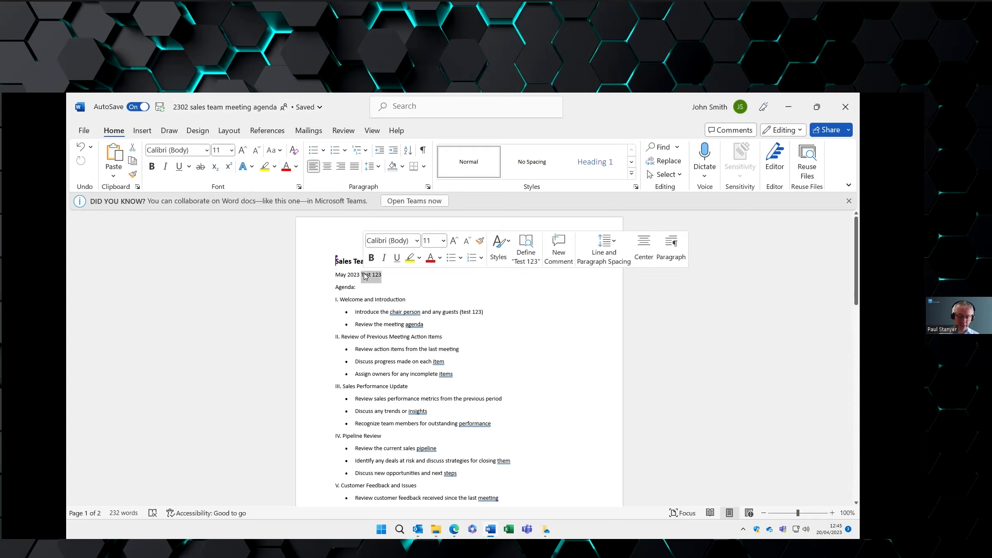
key("Delete")
left_click(501, 316)
key("Return")
type("O oewhowehoewh")
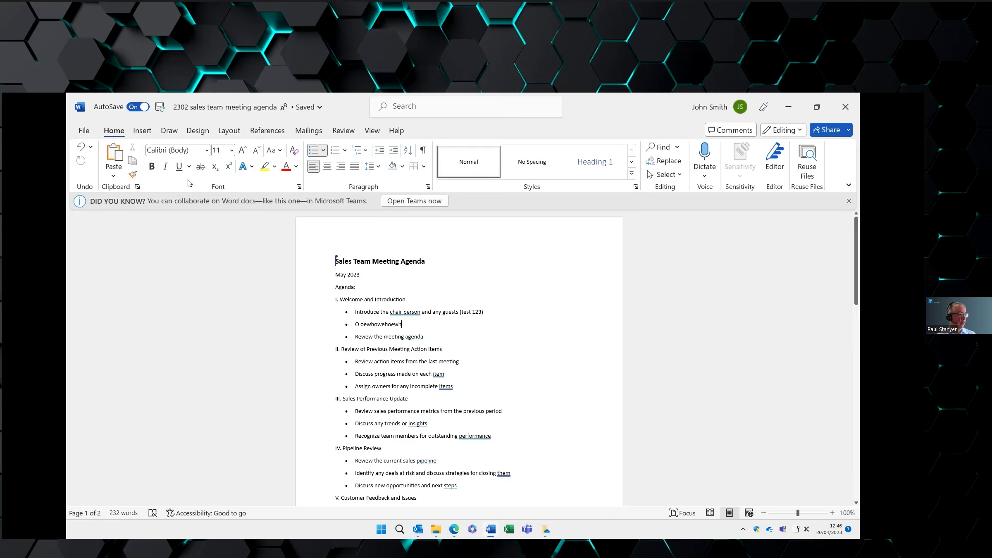
- Review the file formats offered for saving a copy without saving one, and close the agenda in both desktop Word and the browser
left_click(83, 132)
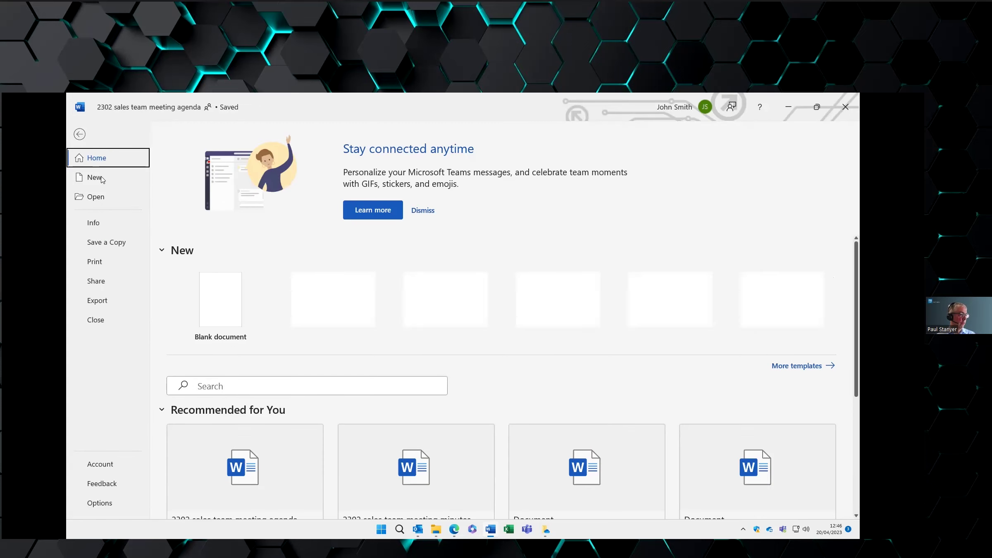
left_click(105, 243)
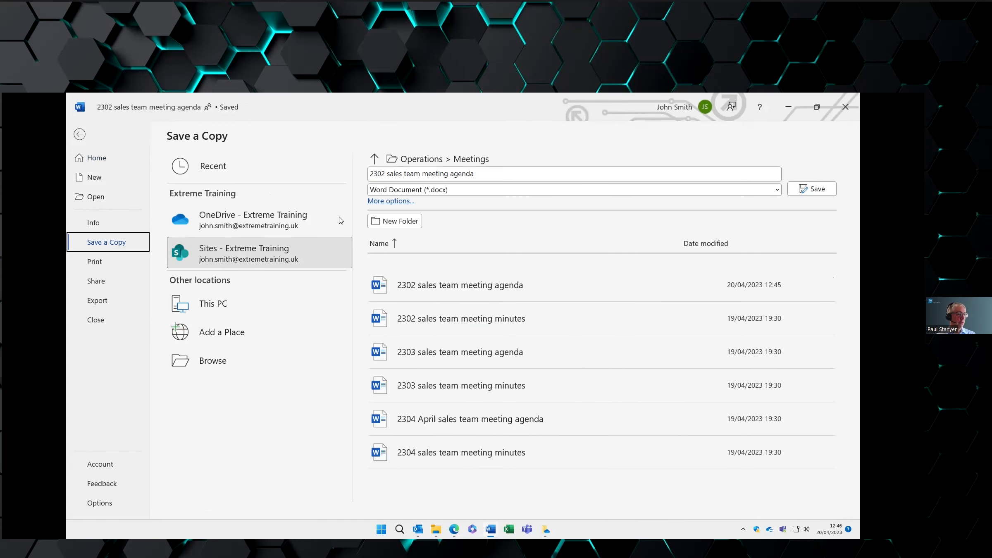
left_click(448, 192)
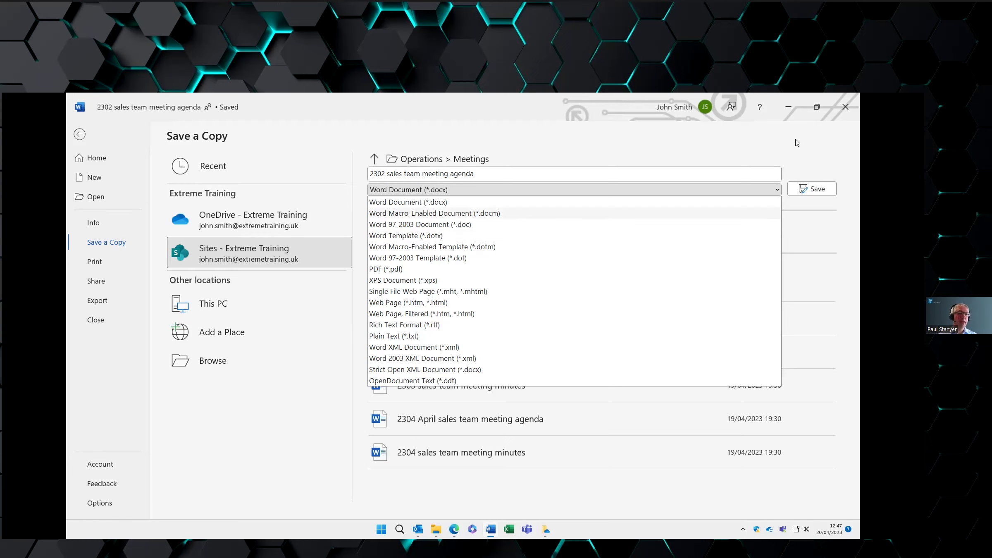
key("Escape")
left_click(80, 134)
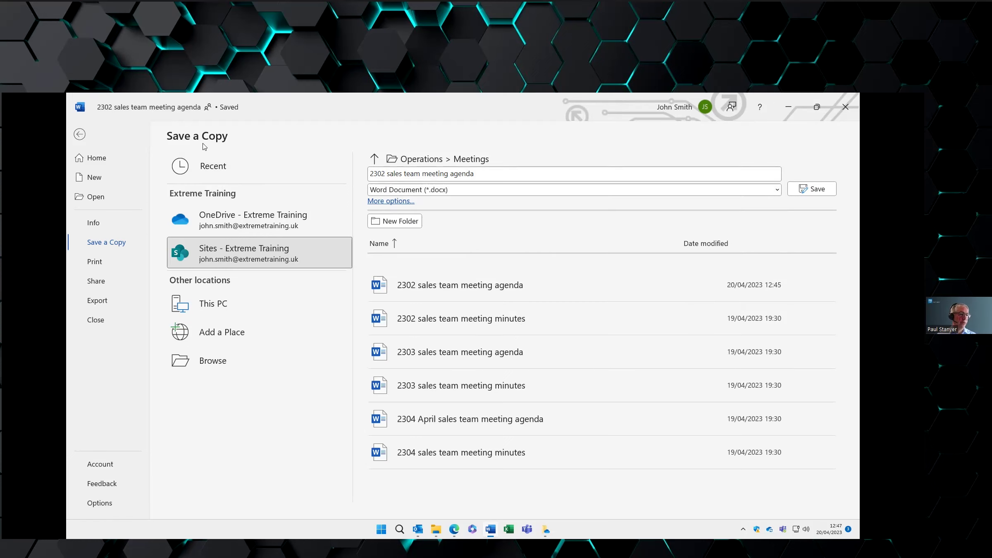
left_click(844, 111)
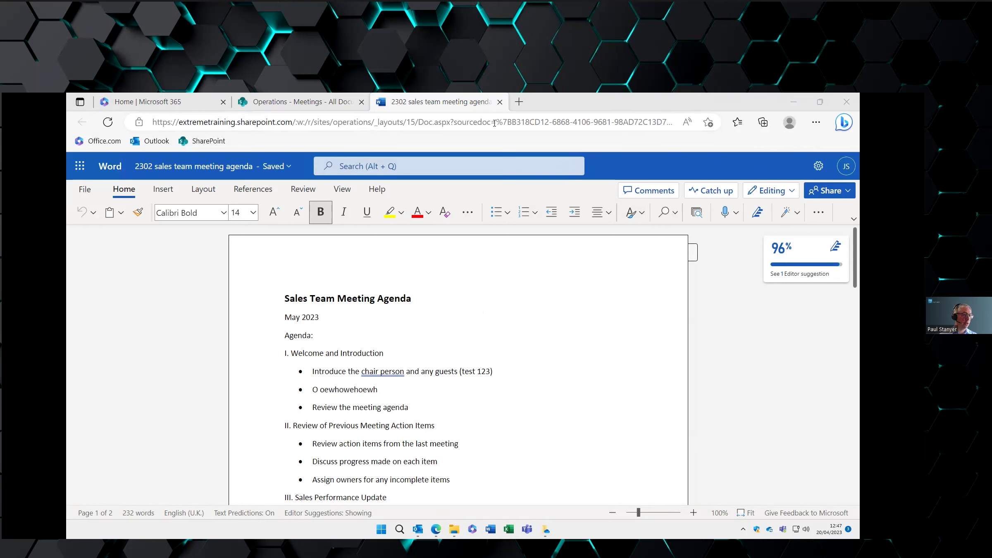
left_click(499, 102)
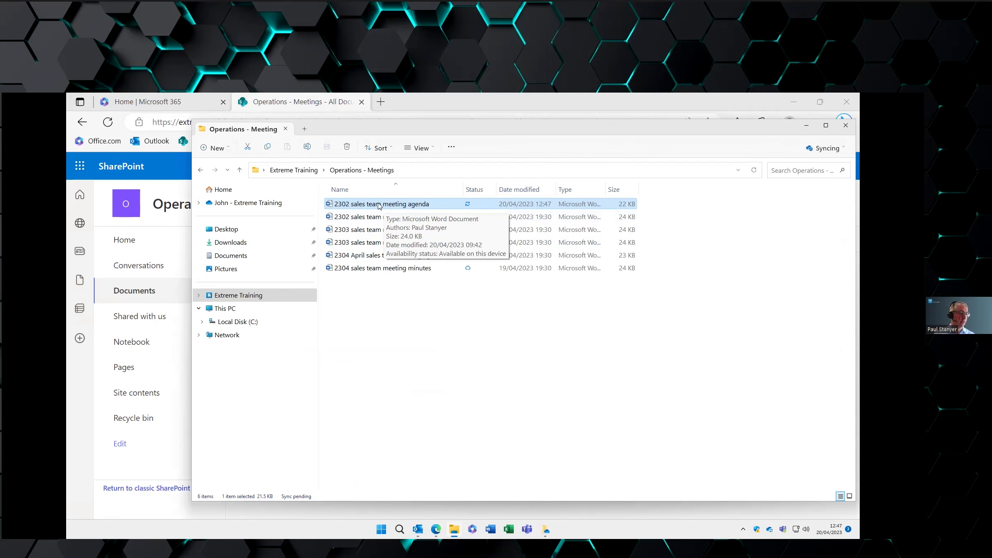
- Duplicate the 2302 sales team meeting agenda within the synced Operations - Meetings folder
right_click(379, 205)
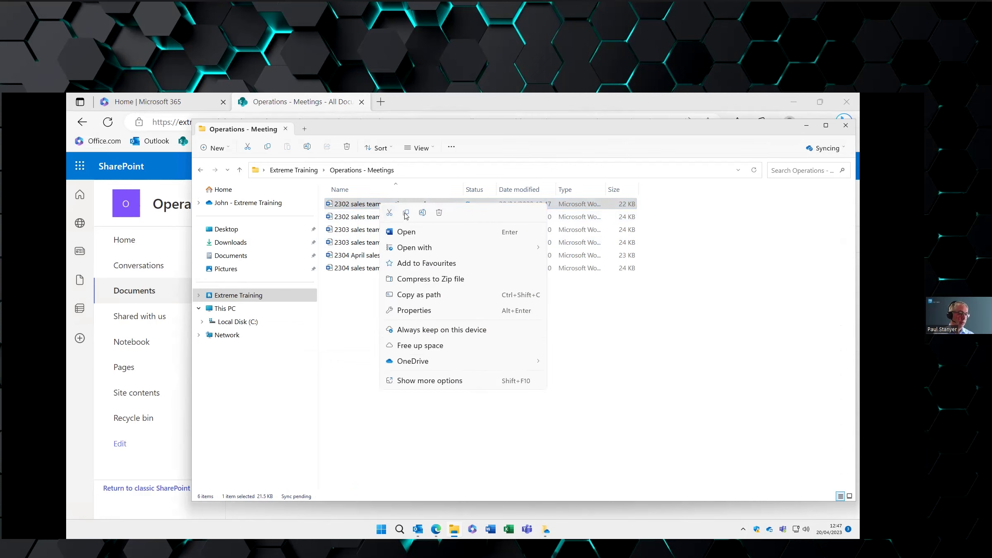
left_click(445, 381)
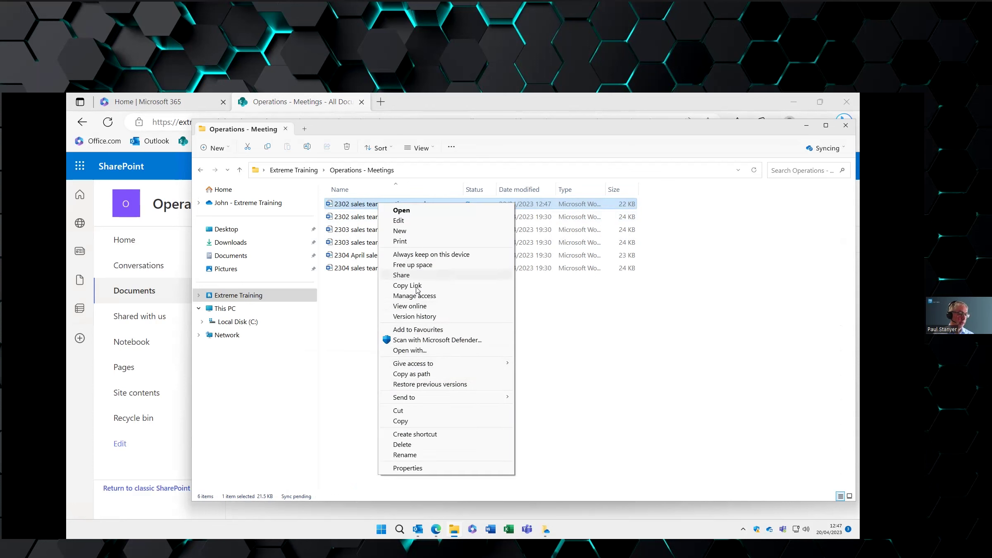
left_click(420, 420)
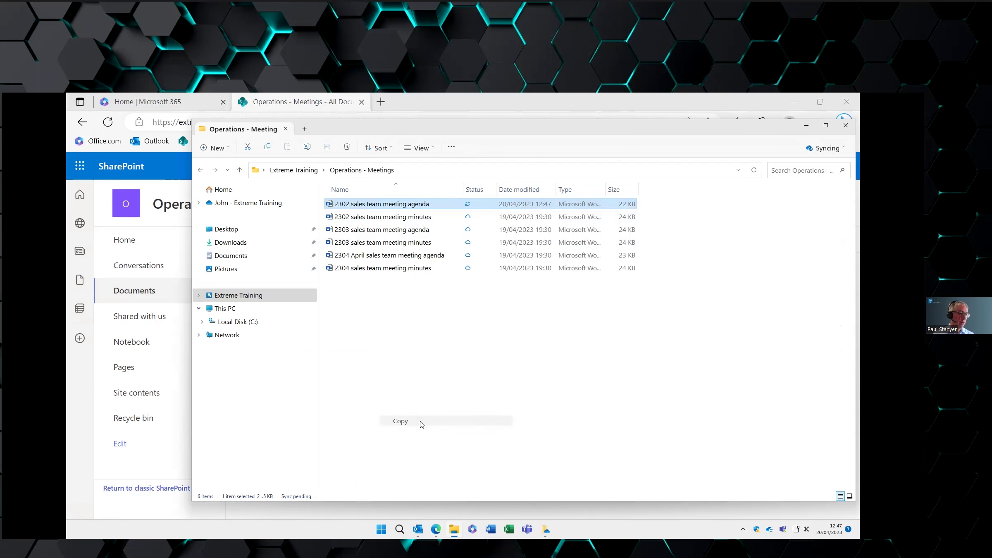
right_click(399, 354)
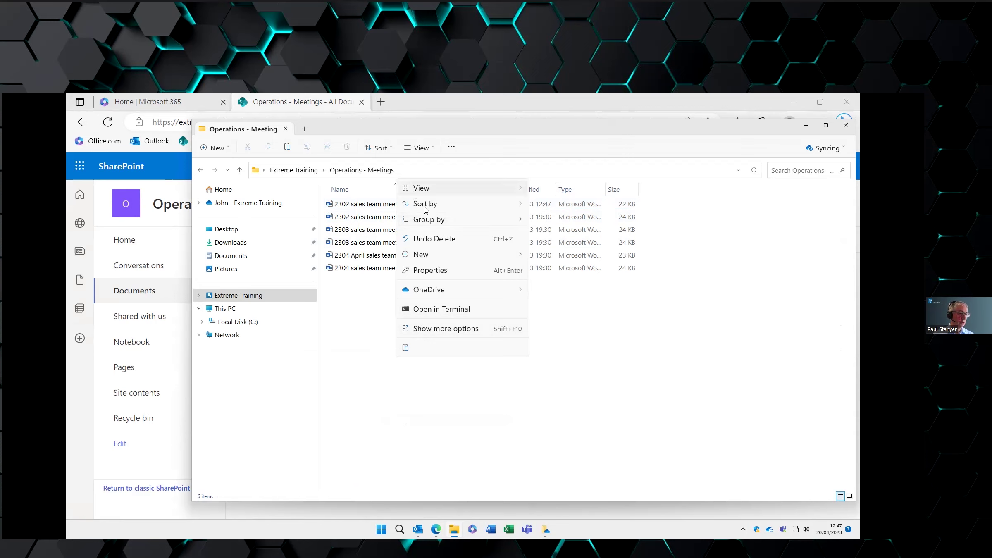
left_click(406, 347)
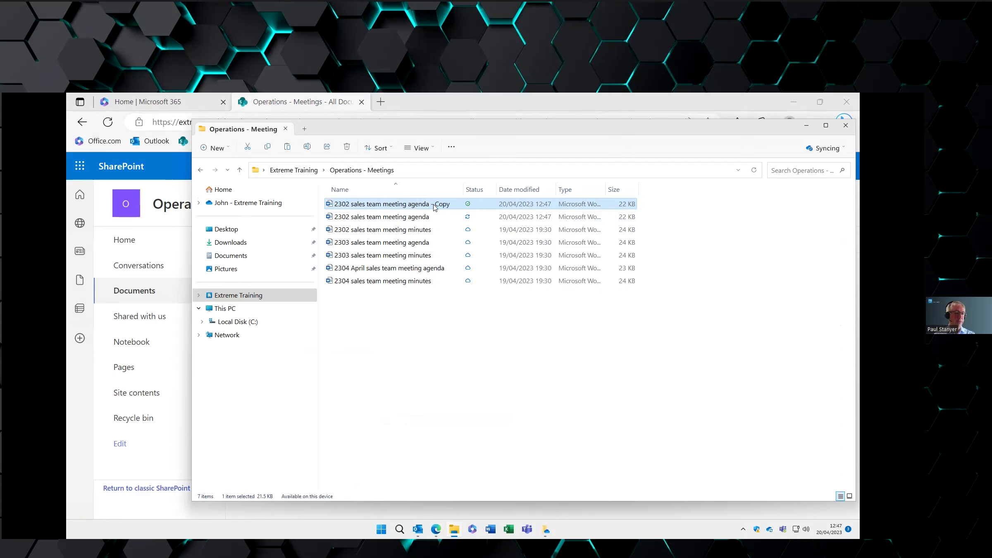
- Rename the duplicated agenda file as "2305 sales team meeting agenda"
left_click(434, 206)
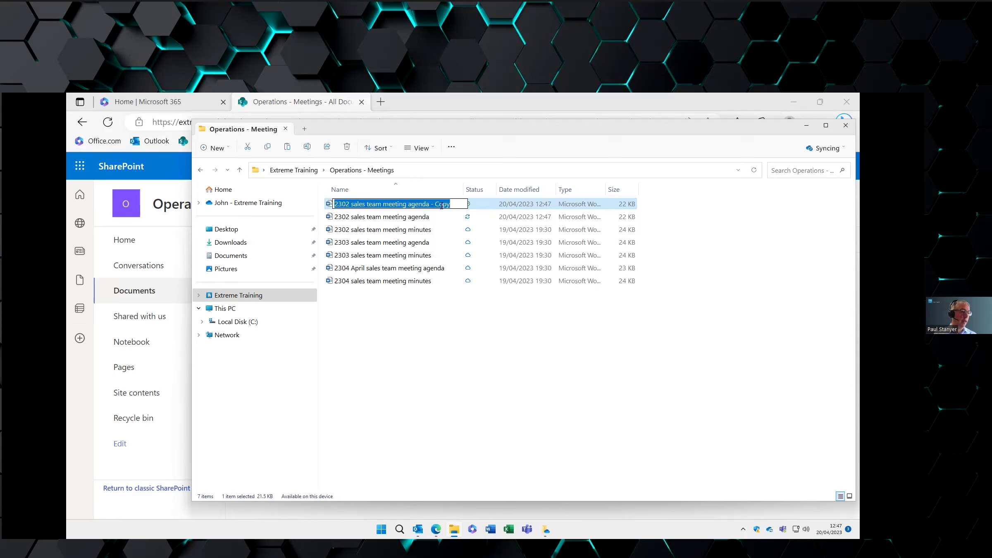
key("End")
key("BackSpace")
key("BackSpace")
key("BackSpace")
key("BackSpace")
key("BackSpace")
key("BackSpace")
key("BackSpace")
key("ctrl+Left")
key("ctrl+Left")
key("BackSpace")
type("5")
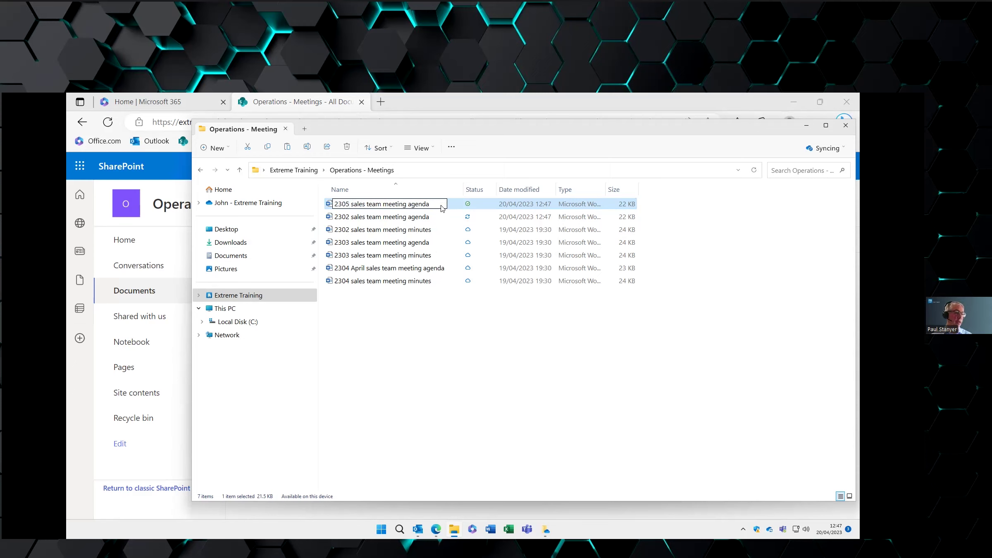
key("Return")
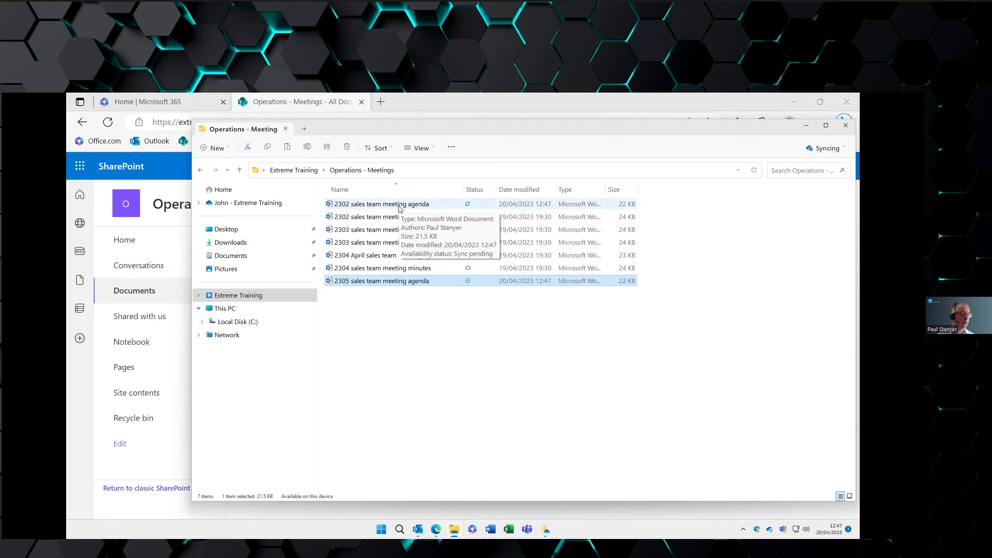
- Open the 2302 sales team meeting agenda in Word, show its version history, and open the version from 19 April 2023 at 19:30
double_click(368, 204)
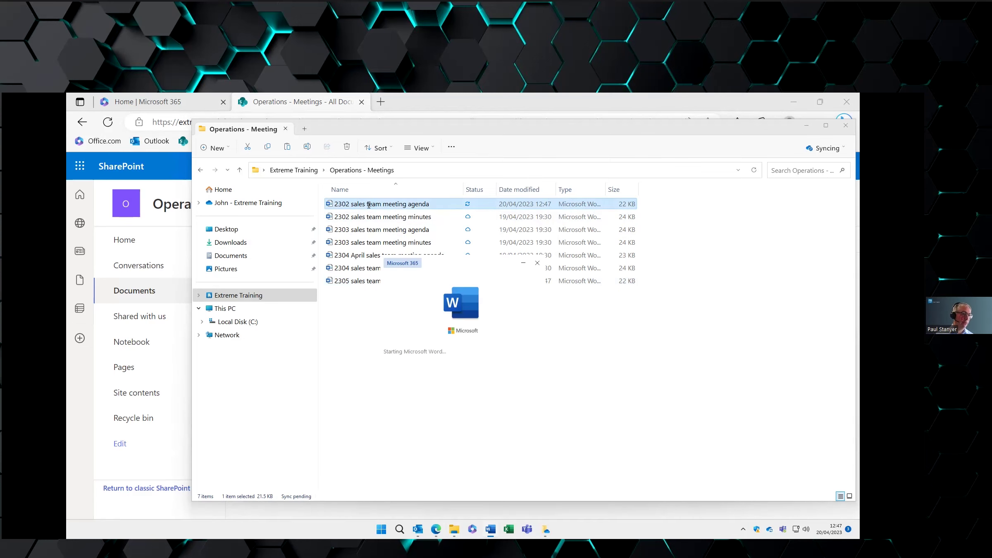
key("Down")
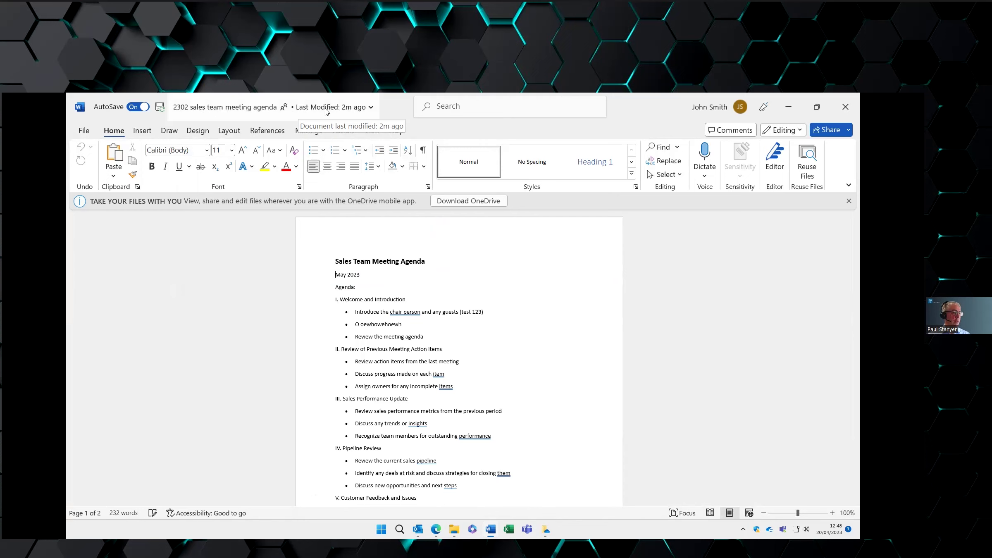
left_click(371, 109)
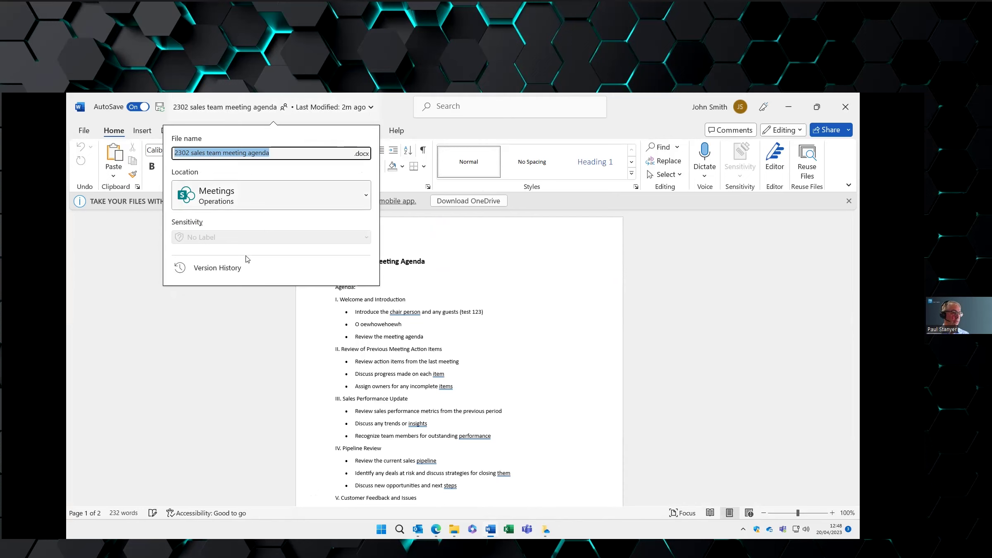
left_click(233, 269)
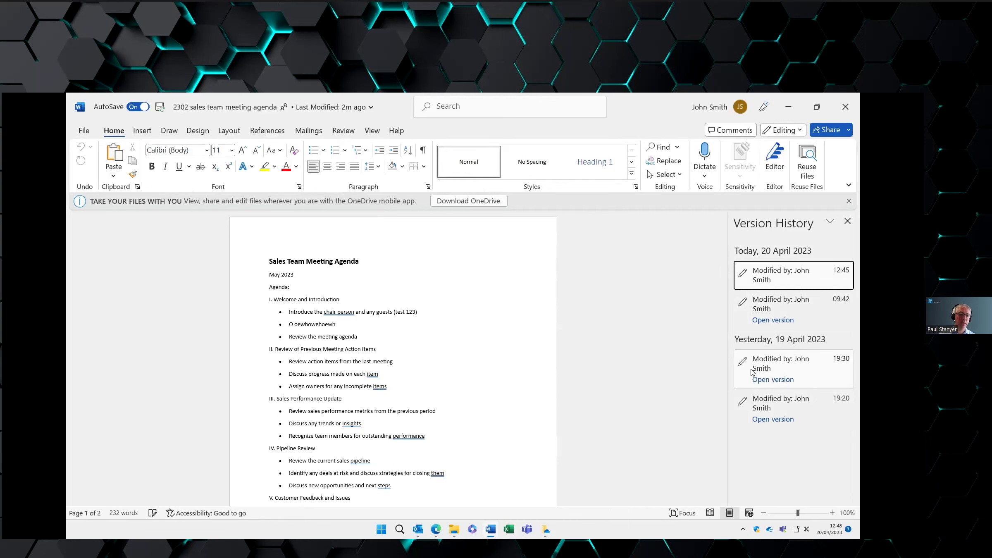
left_click(768, 379)
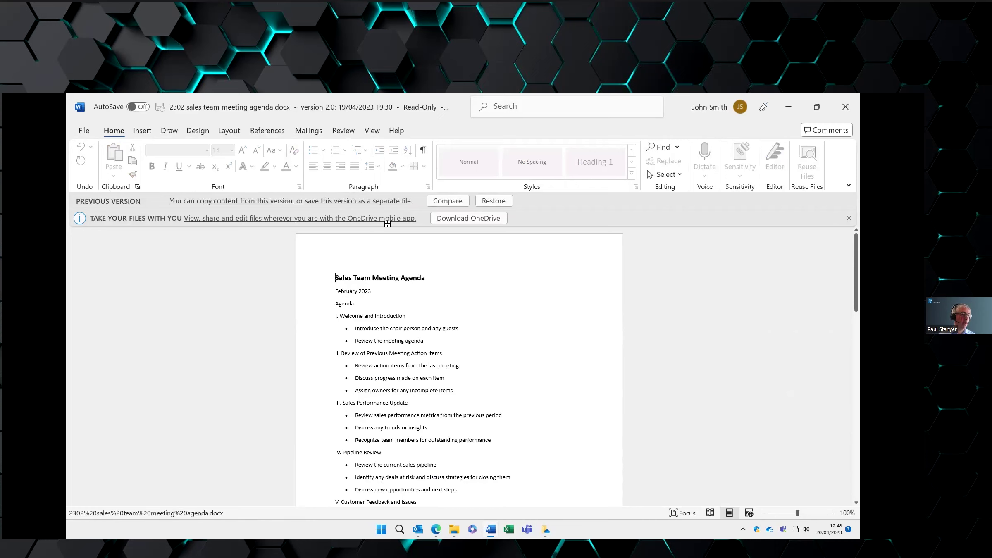
- Try to restore version 2.0 of the agenda in Word, and close both Word windows and the synced folder window
left_click(494, 201)
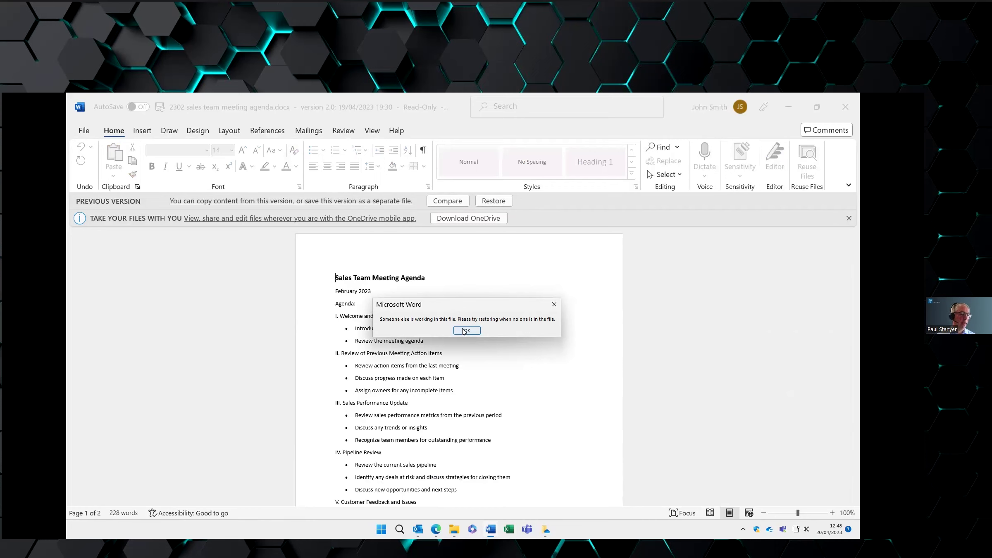
key("Return")
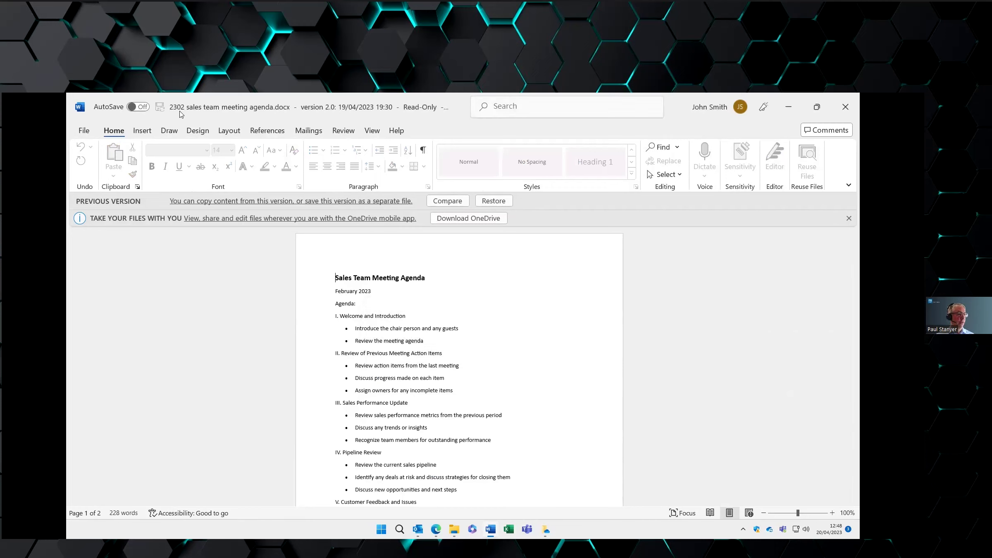
left_click(845, 107)
left_click(844, 108)
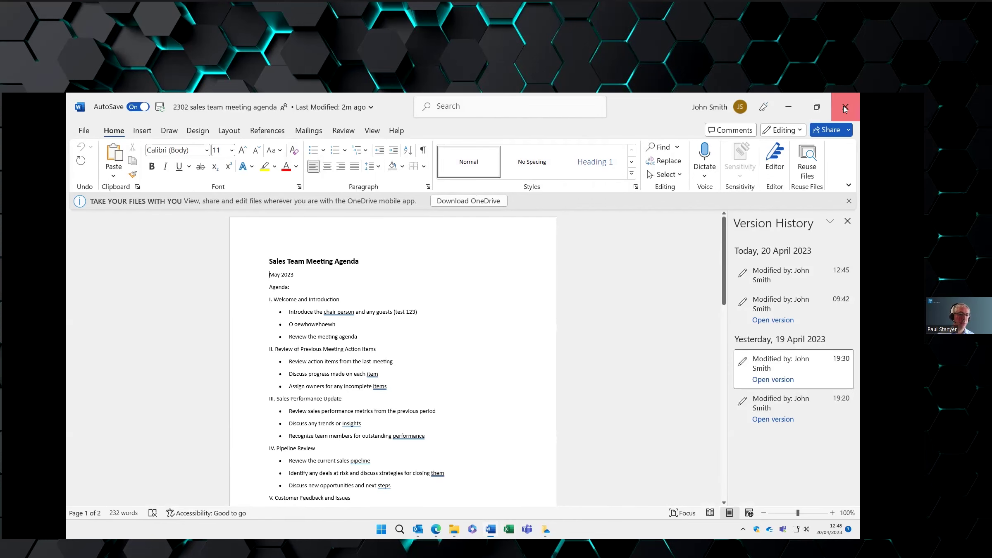
left_click(846, 125)
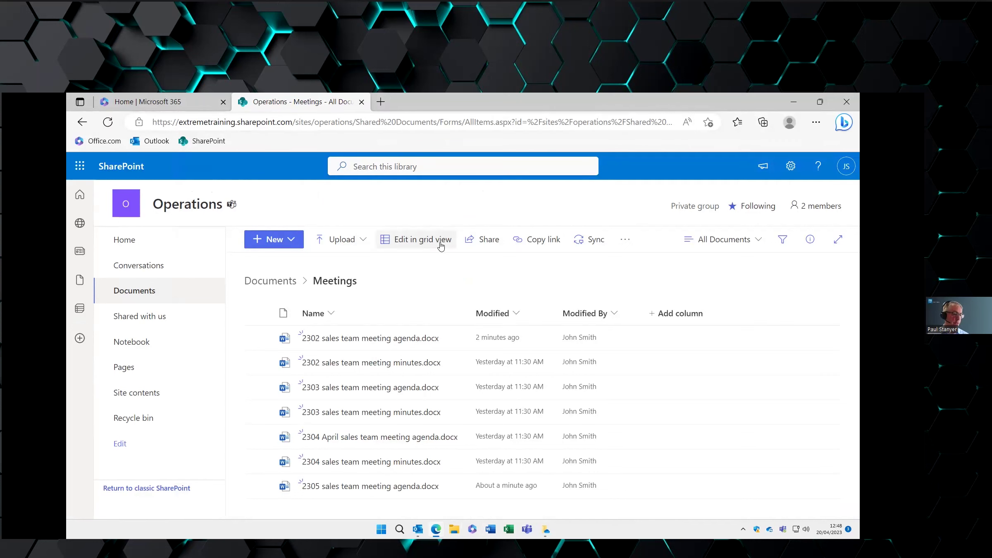
- Try to restore version 1.0 of the 2302 sales team meeting agenda from its SharePoint version history, and close the history
mouse_move(373, 346)
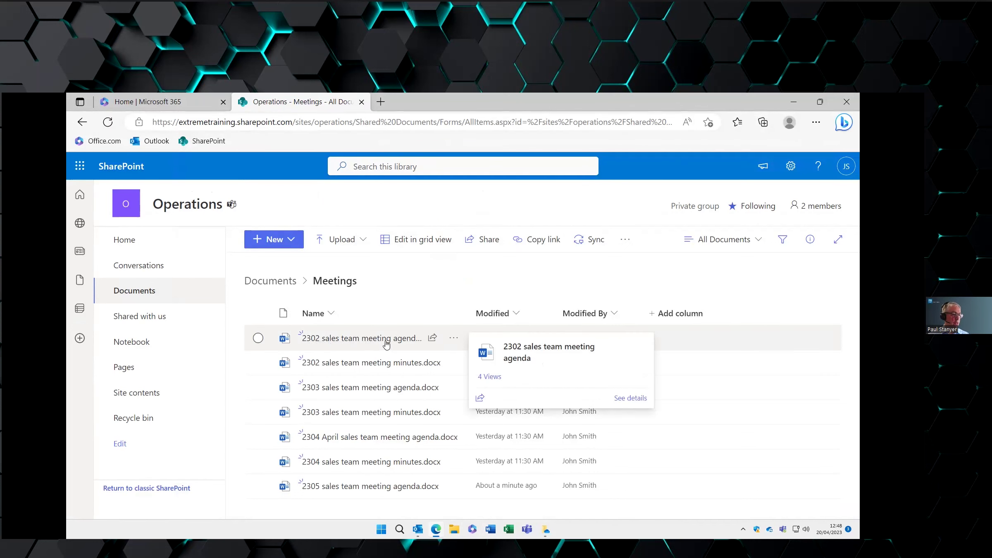
left_click(452, 340)
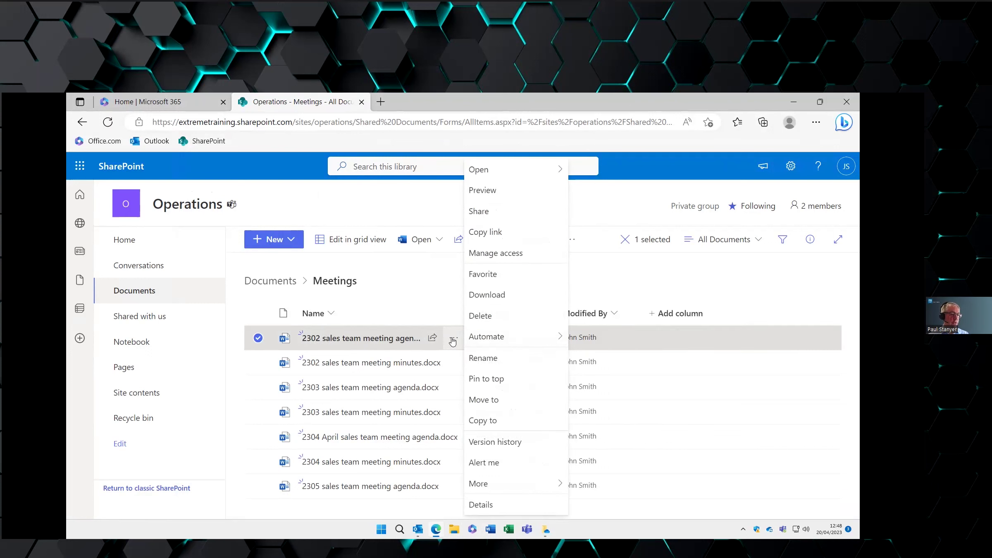
left_click(511, 442)
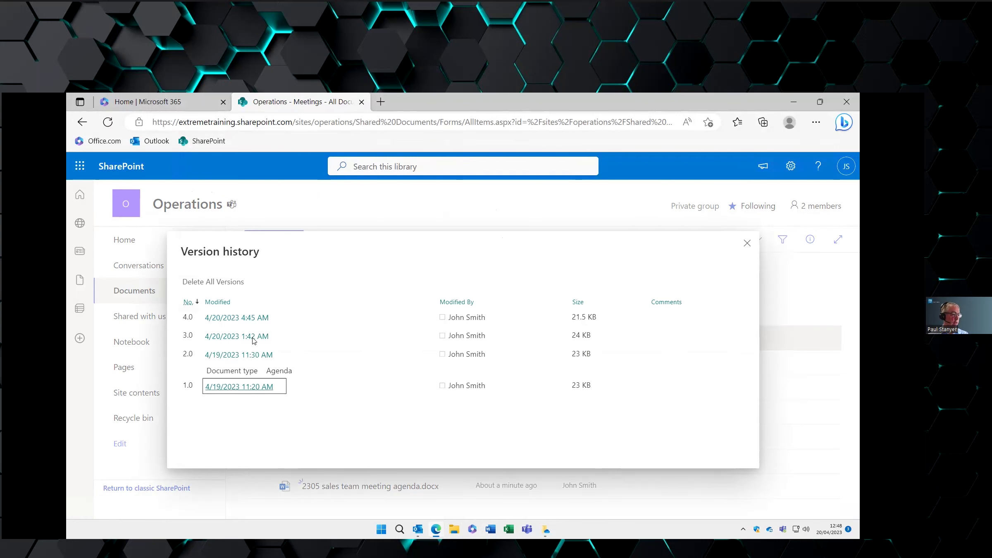
left_click(283, 387)
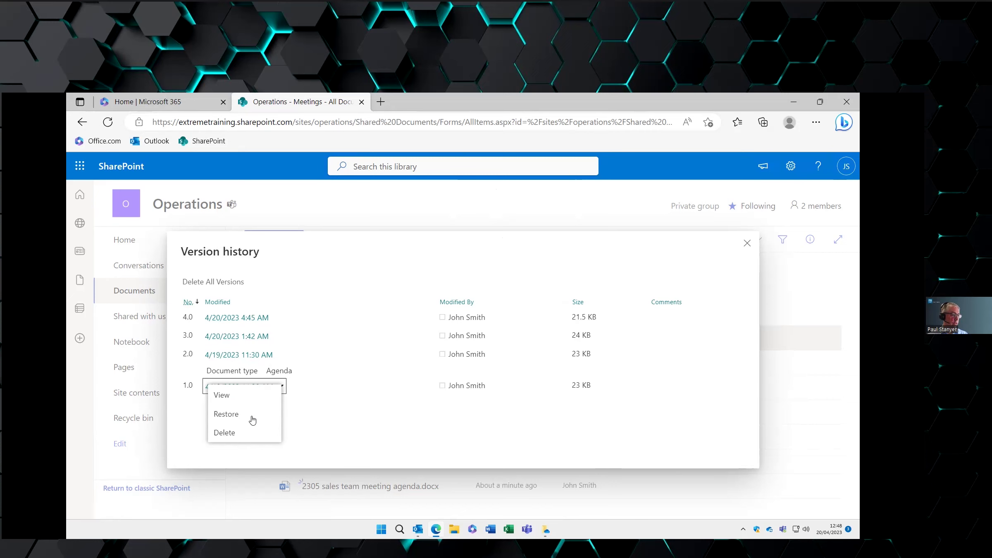
left_click(252, 419)
left_click(516, 195)
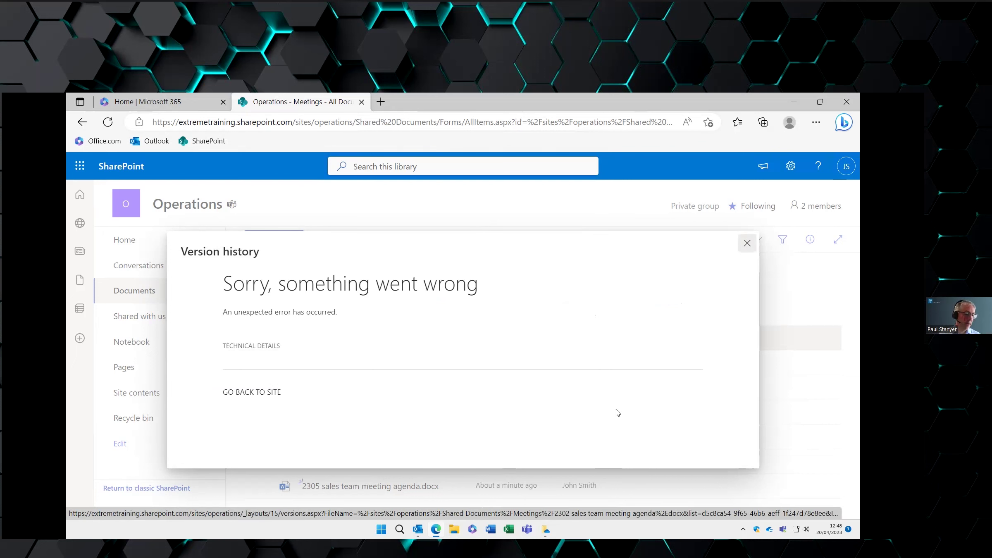
left_click(747, 242)
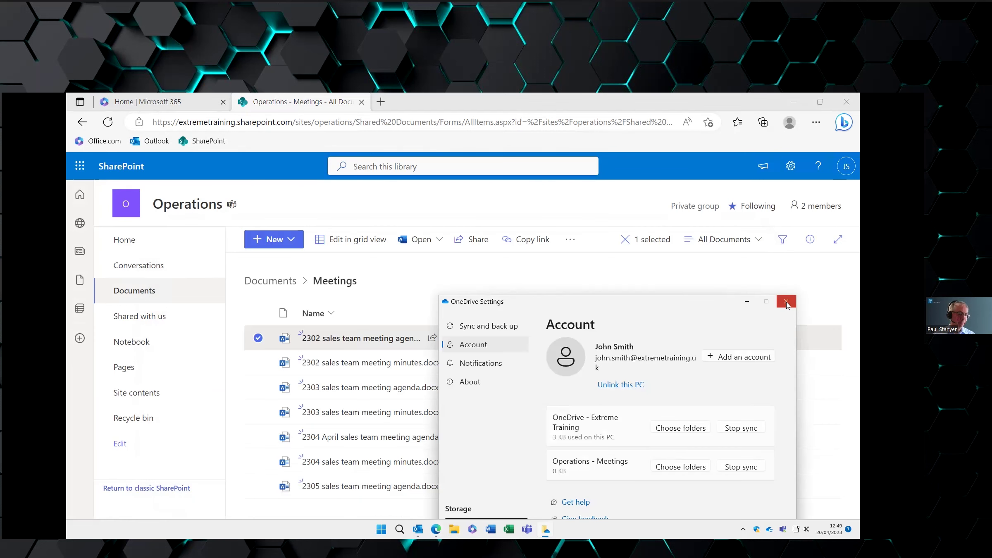
- Close the OneDrive settings and widen the Name column in the Meetings folder to fit the full file names
left_click(787, 298)
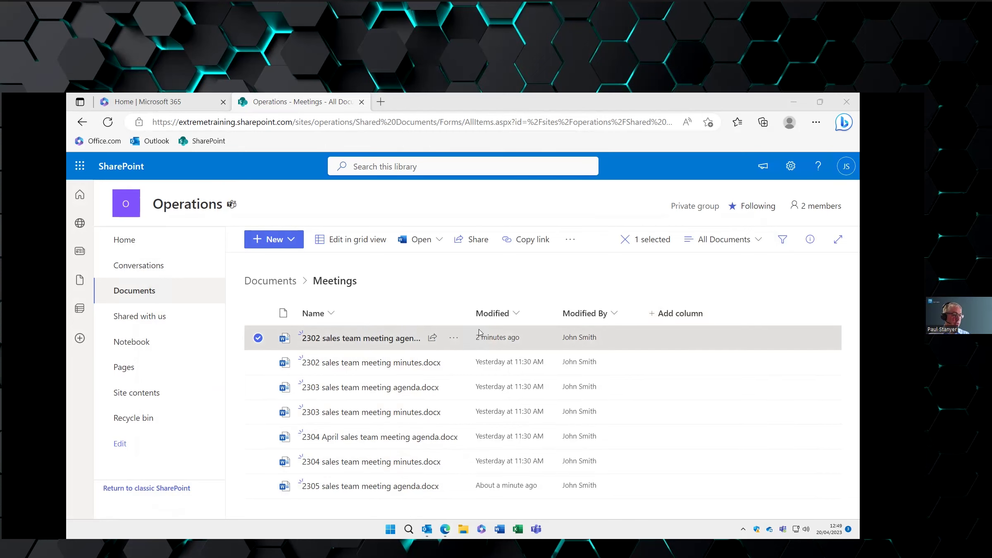
double_click(470, 312)
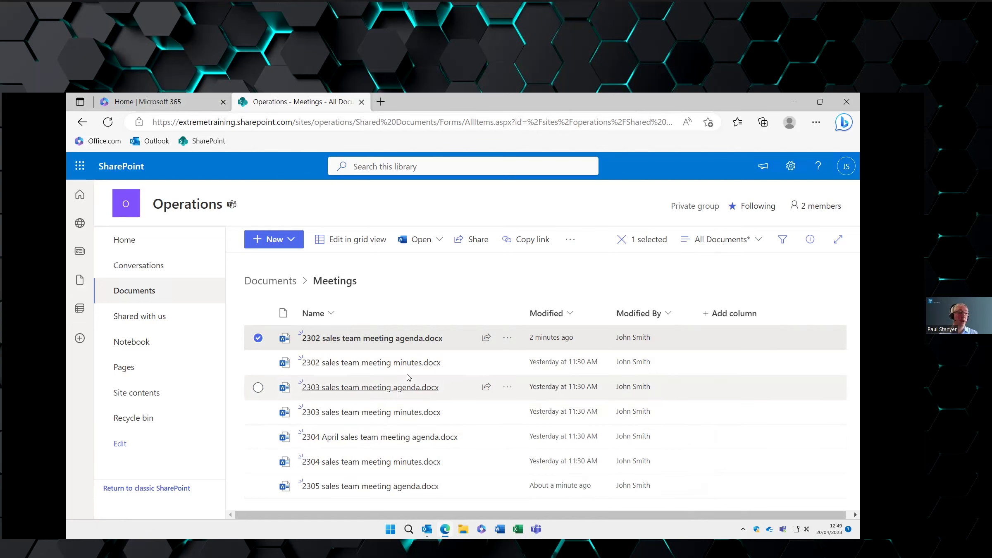
left_click(405, 165)
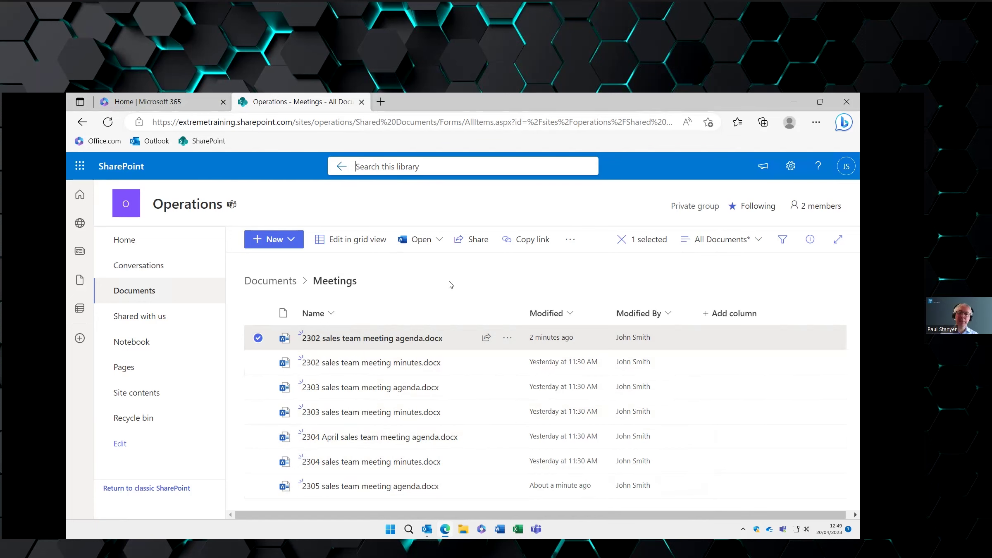
left_click(639, 177)
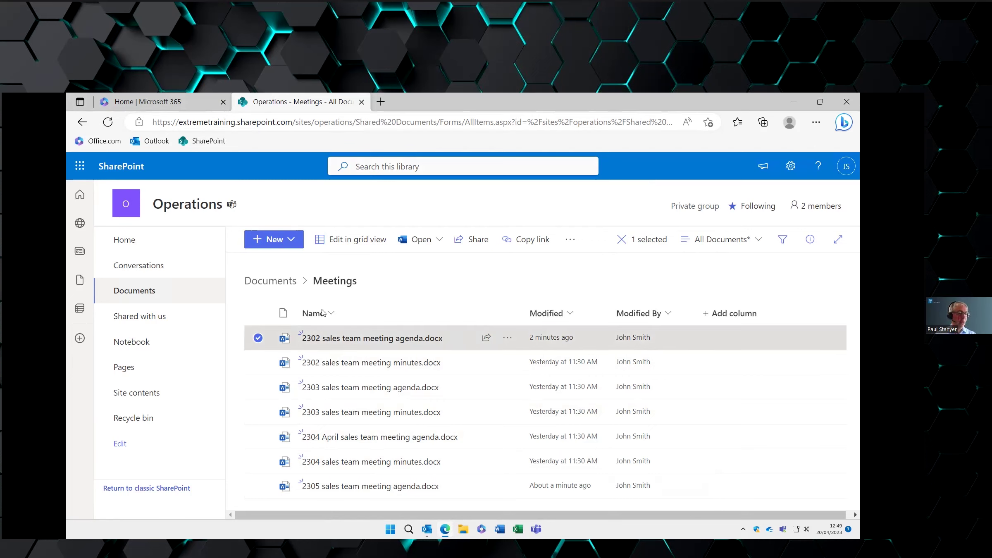
- Start a new Choice column in the Meetings folder and name it "Meeting doc type"
left_click(729, 315)
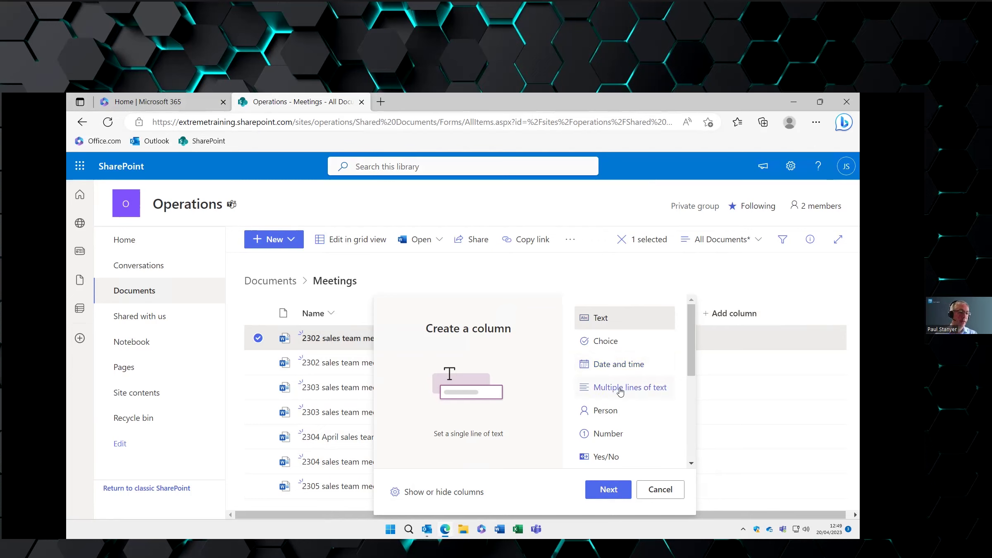
scroll(607, 396, "down", 1)
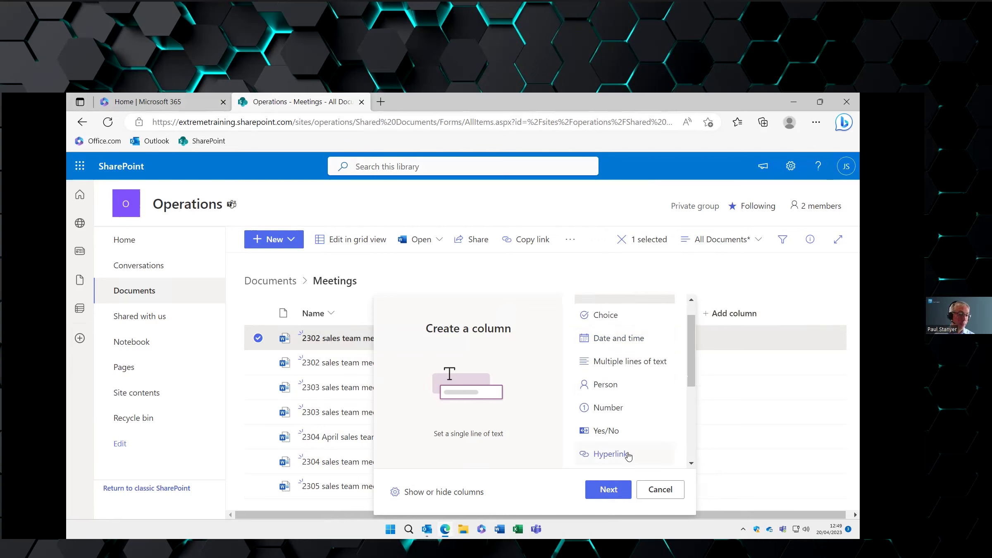
scroll(620, 446, "down", 4)
scroll(618, 403, "down", 1)
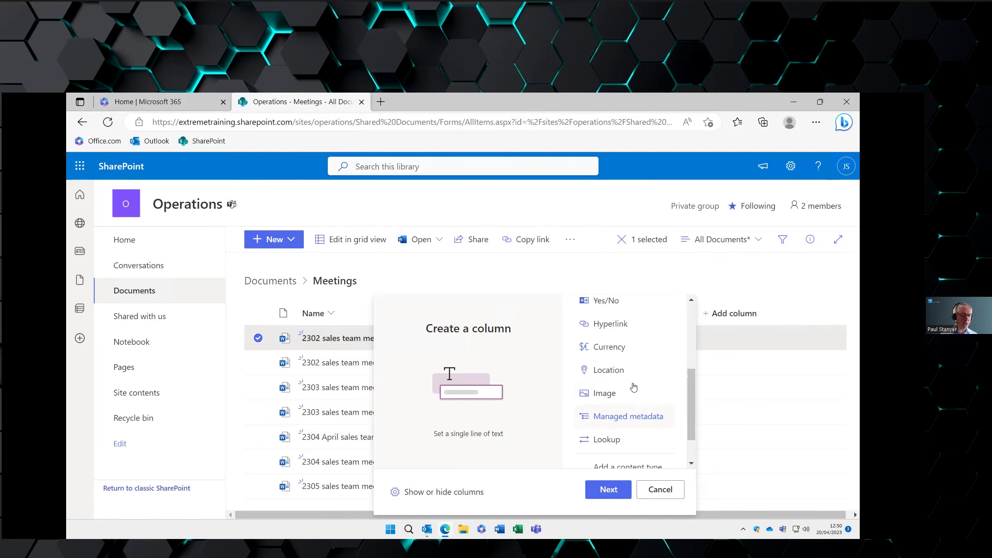
scroll(612, 348, "up", 2)
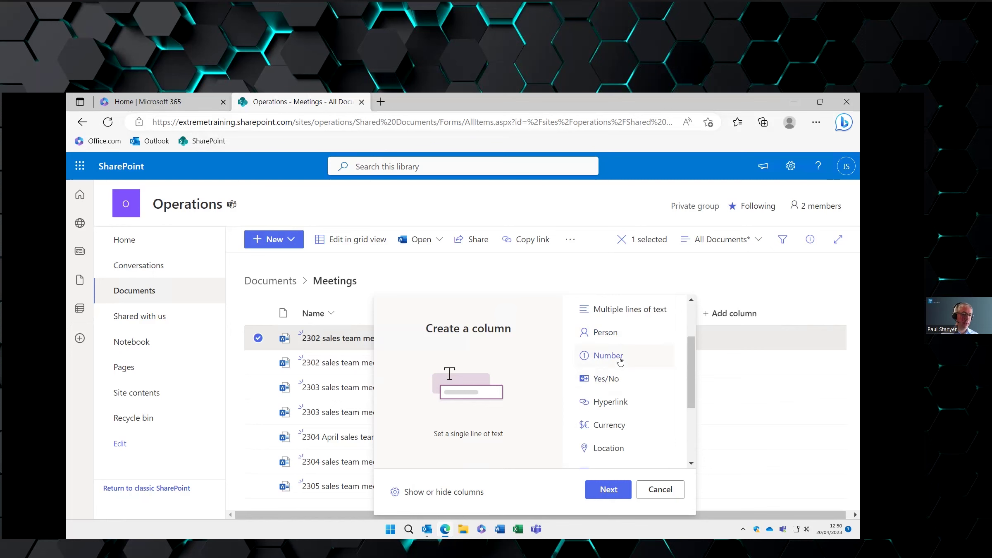
scroll(615, 351, "up", 2)
left_click(610, 345)
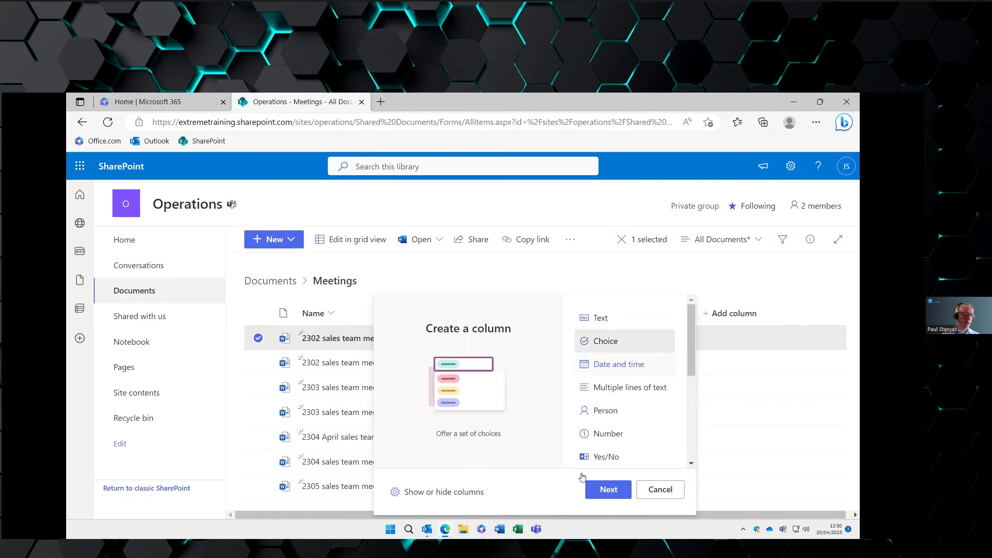
left_click(609, 496)
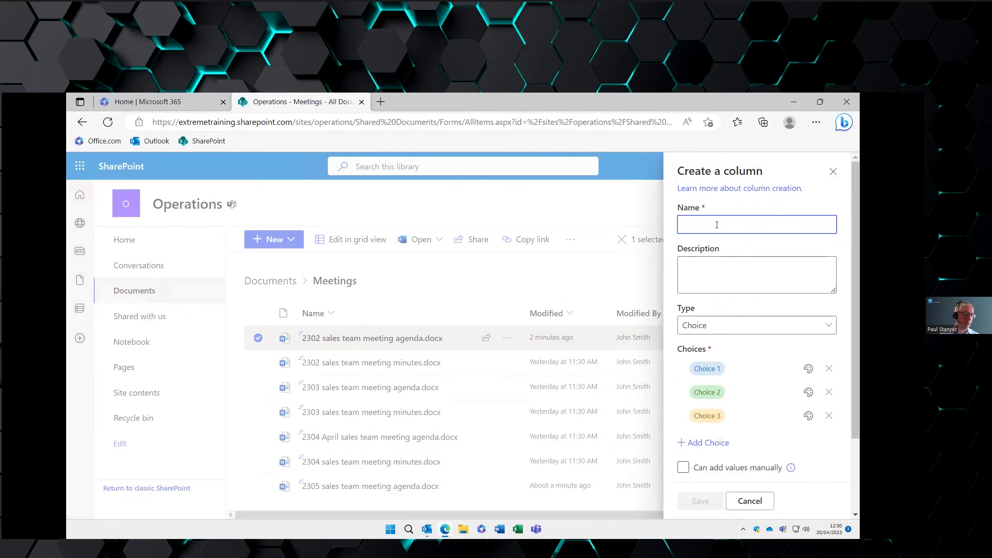
type("Meeting doc type")
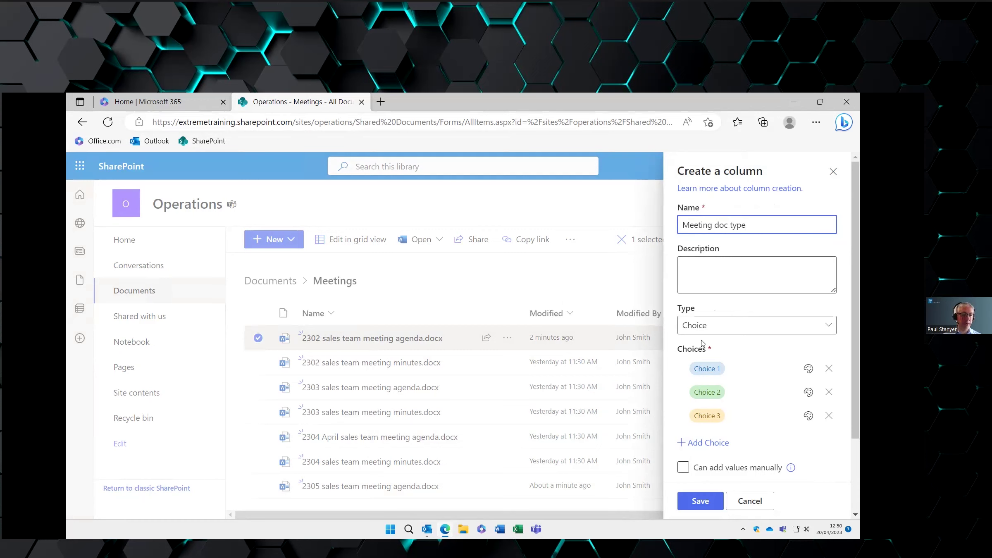
- Define the new column's choices as Agenda and Minutes, remove the third choice, and save the column
left_click(723, 368)
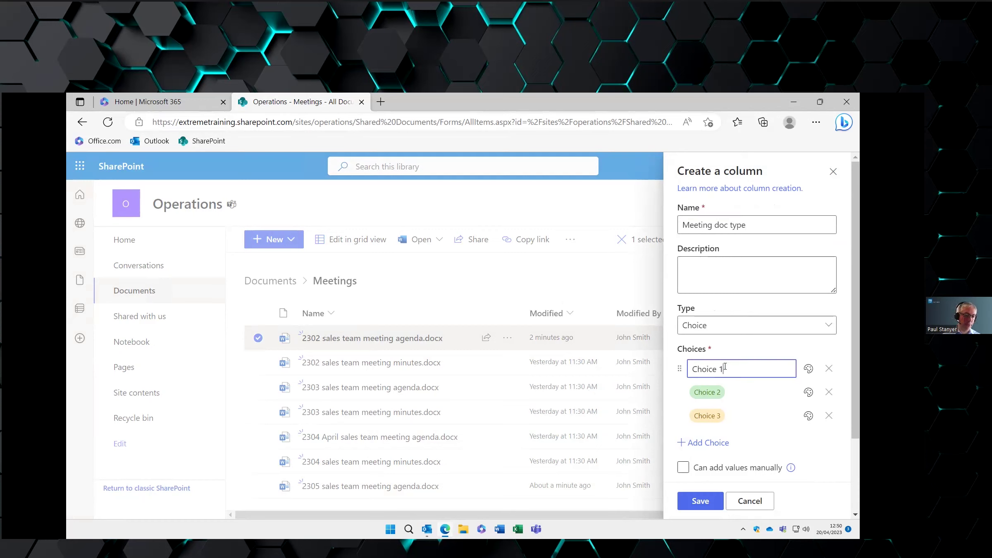
key("ctrl+a")
type("M")
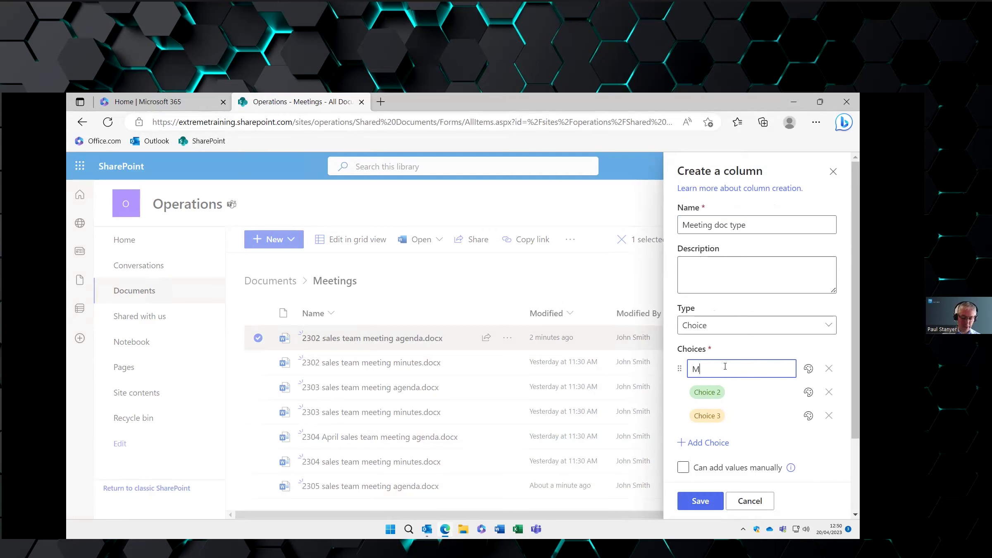
type("genda")
left_click(706, 394)
key("ctrl+a")
type("Min")
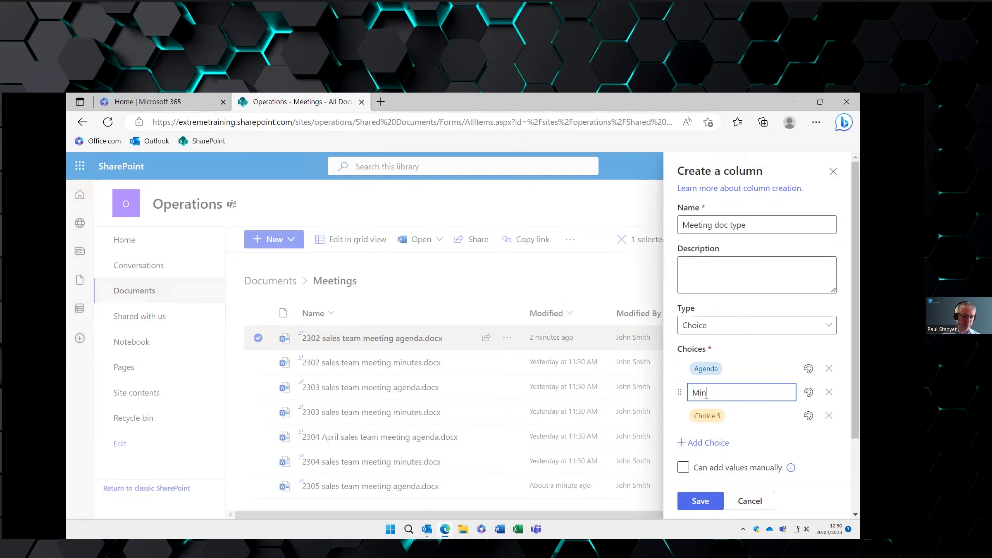
type("utes")
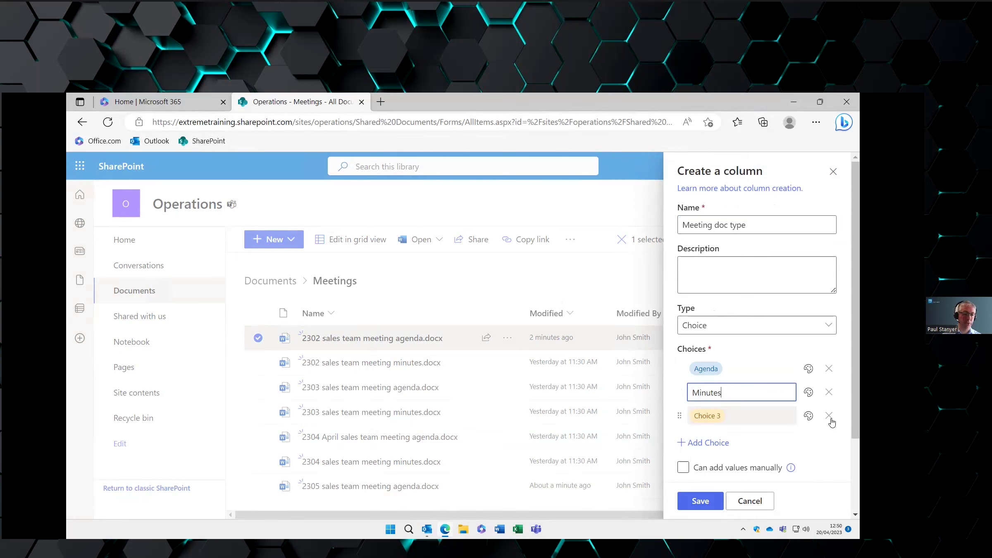
left_click(829, 415)
scroll(751, 409, "down", 2)
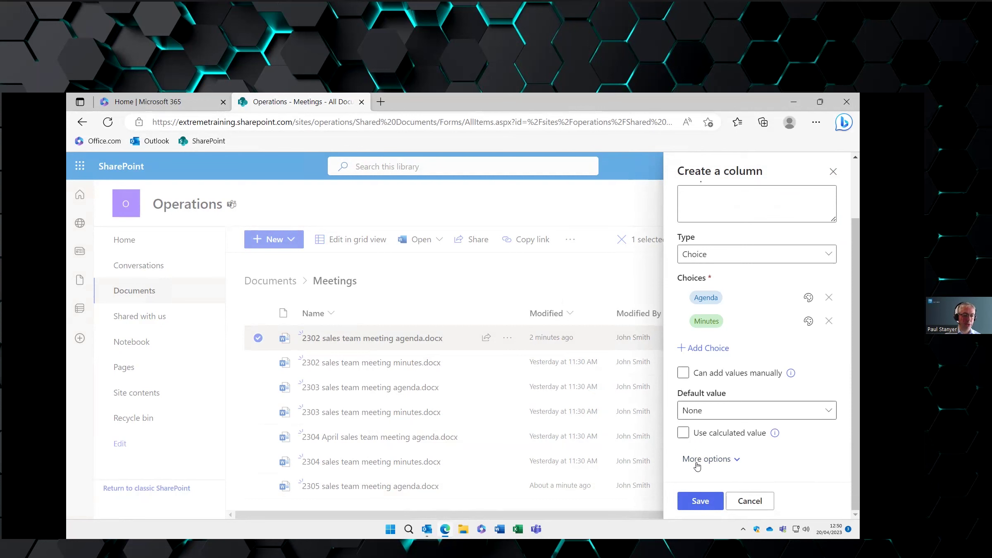
left_click(701, 502)
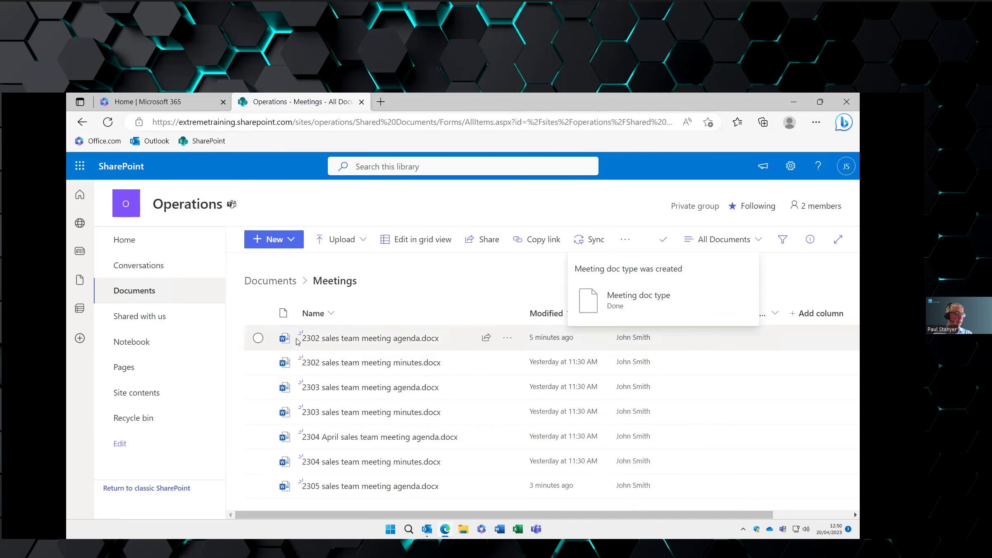
- Try to set the Meeting doc type of the four sales team meeting agenda files to Agenda in bulk, and clear the selection
mouse_move(395, 340)
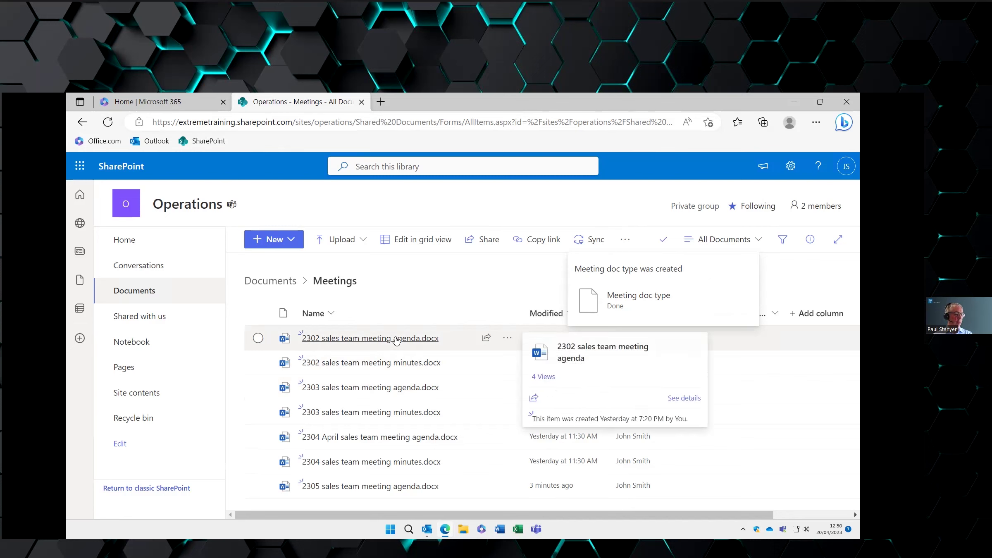
left_click(258, 338)
left_click(258, 387)
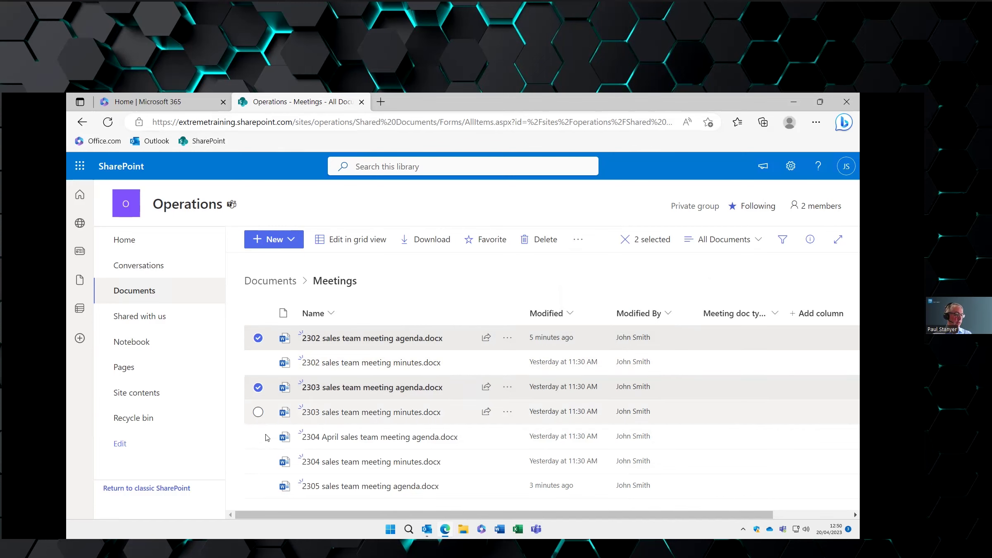
left_click(259, 438)
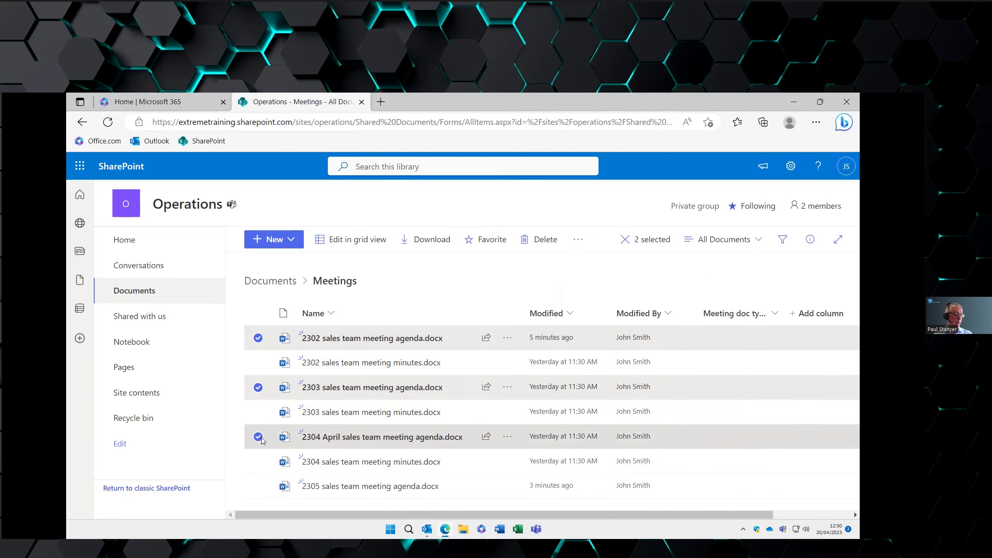
left_click(259, 486)
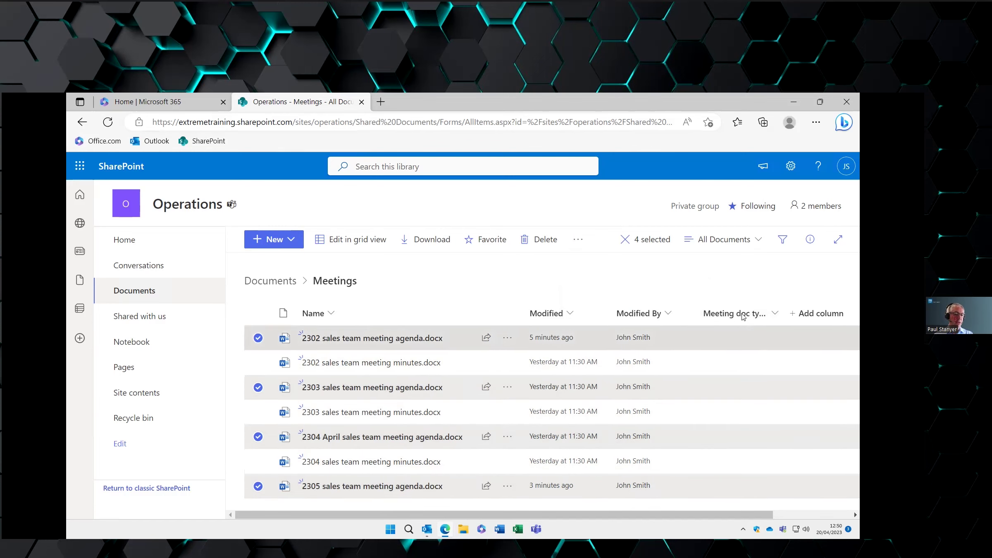
left_click(810, 240)
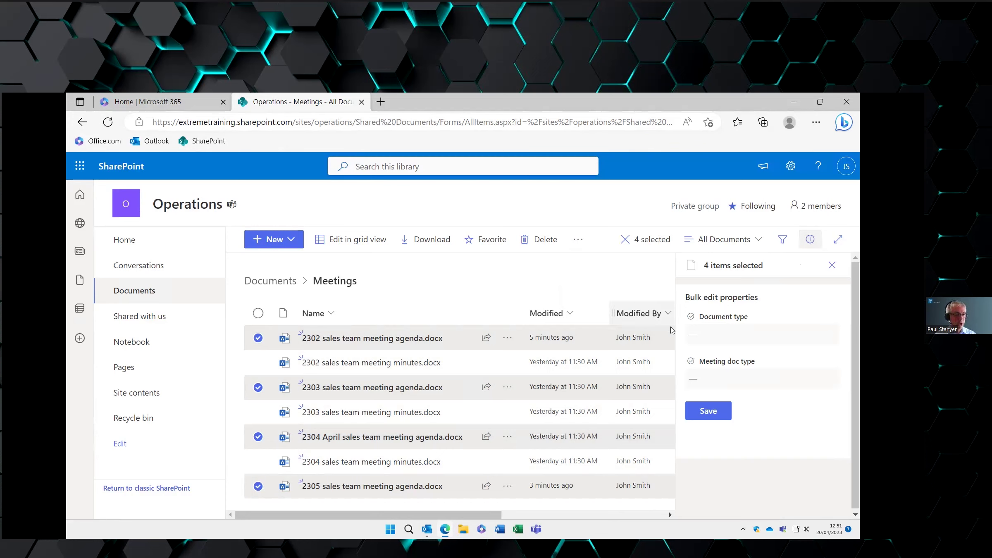
left_click(719, 378)
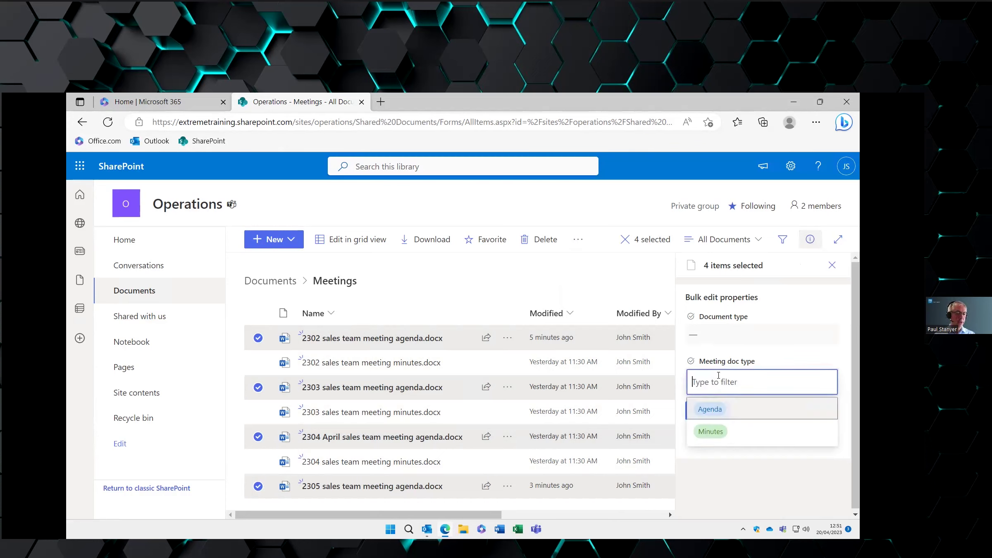
left_click(710, 409)
left_click(706, 413)
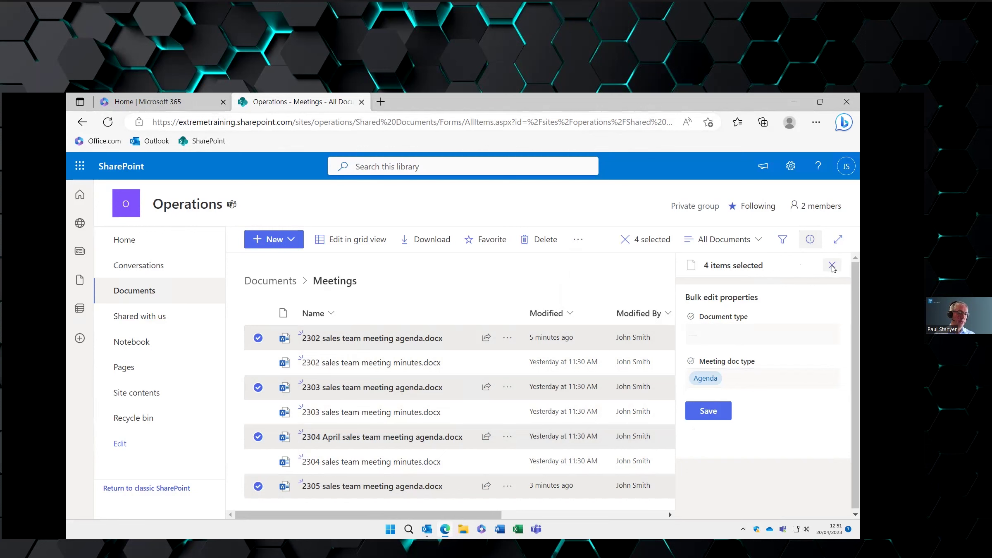
left_click(830, 266)
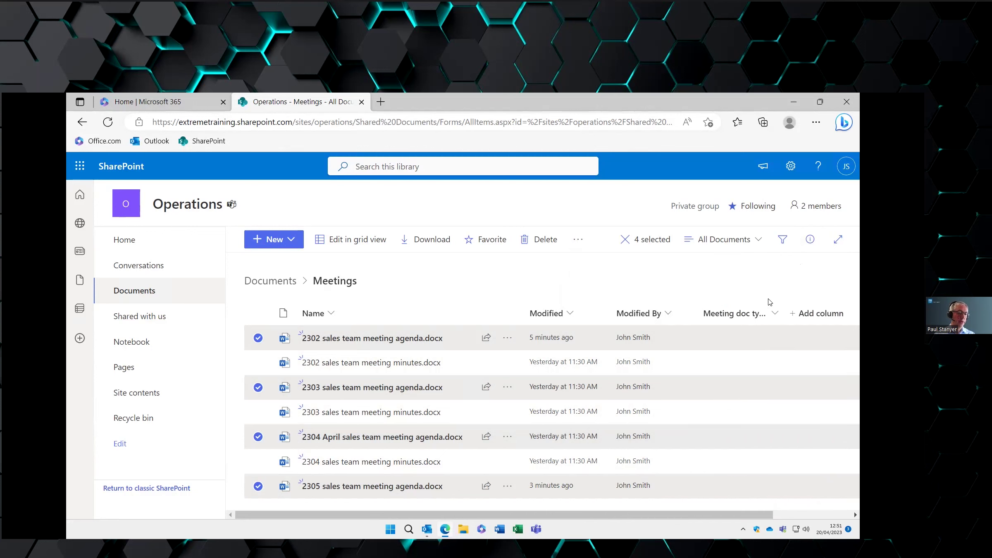
left_click(254, 312)
left_click(255, 312)
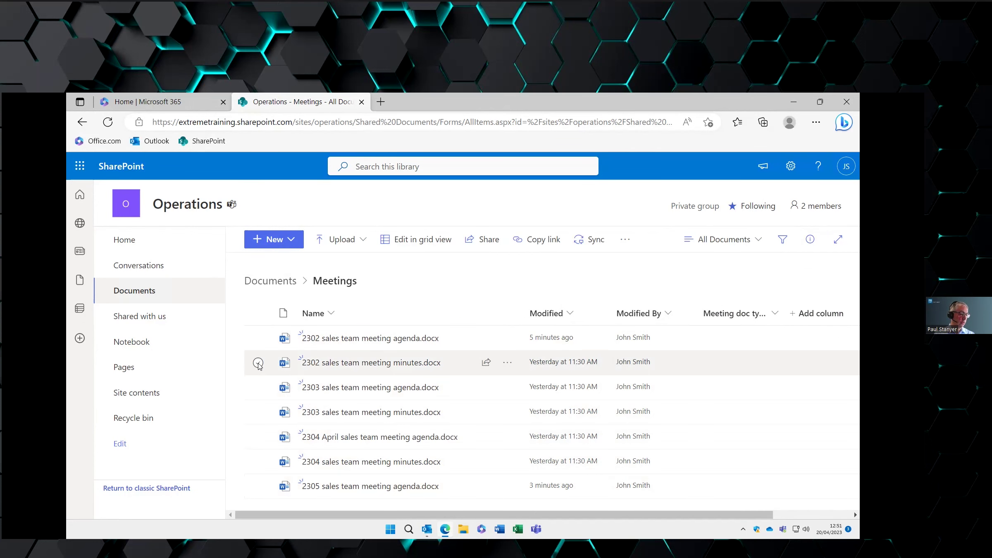
- Set the Meeting doc type of the 2302, 2303 and 2304 sales team meeting minutes to Minutes in bulk, and clear the selection
left_click(258, 363)
left_click(257, 413)
left_click(258, 462)
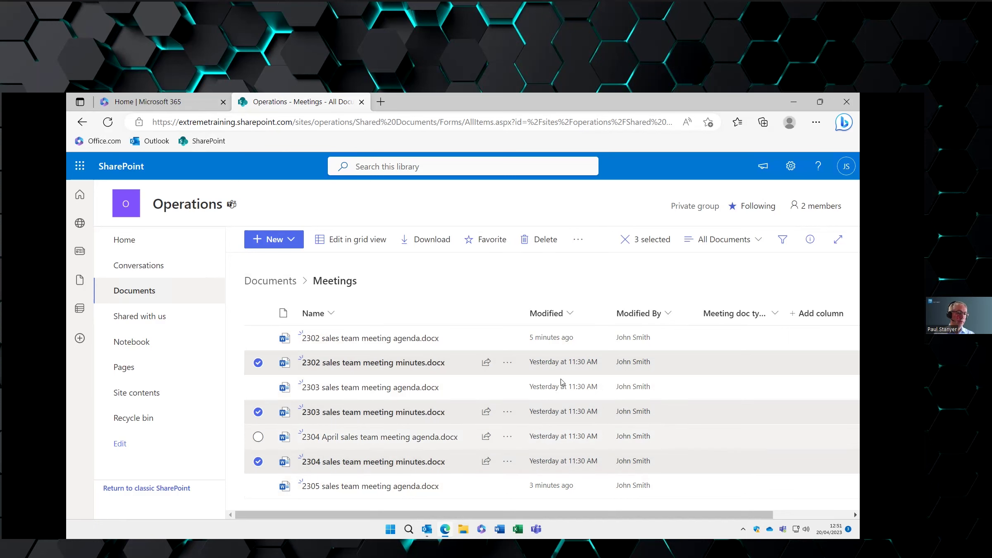
left_click(810, 239)
left_click(711, 382)
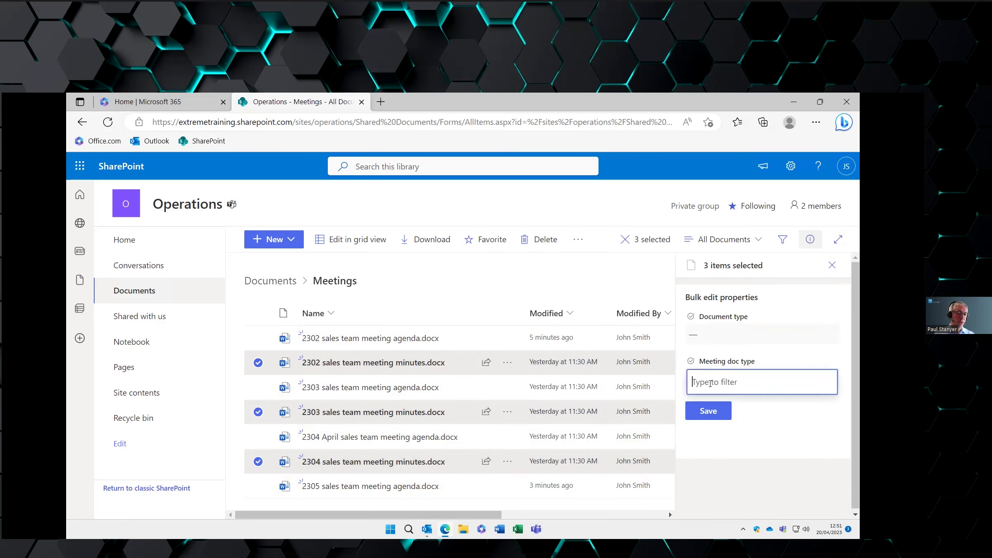
left_click(709, 431)
left_click(709, 413)
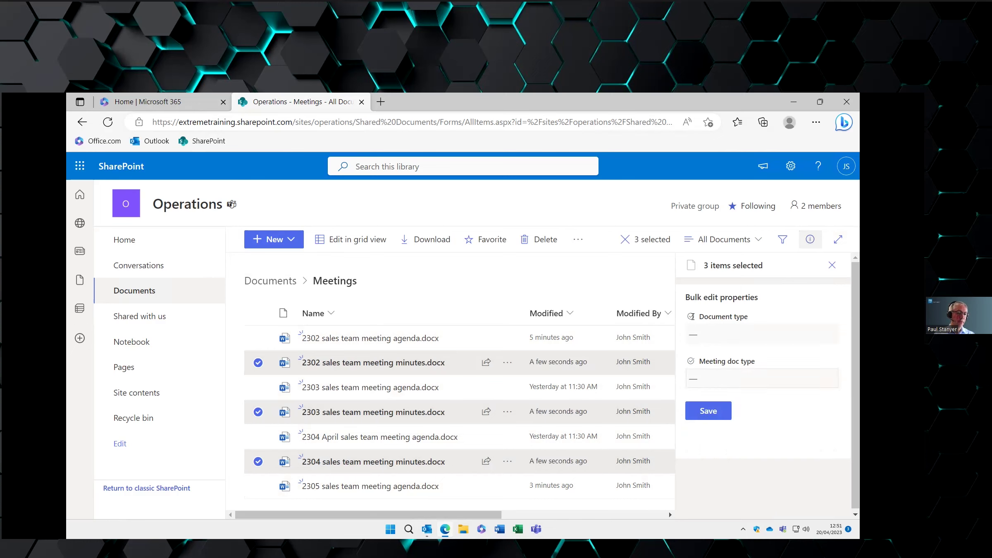
left_click(832, 264)
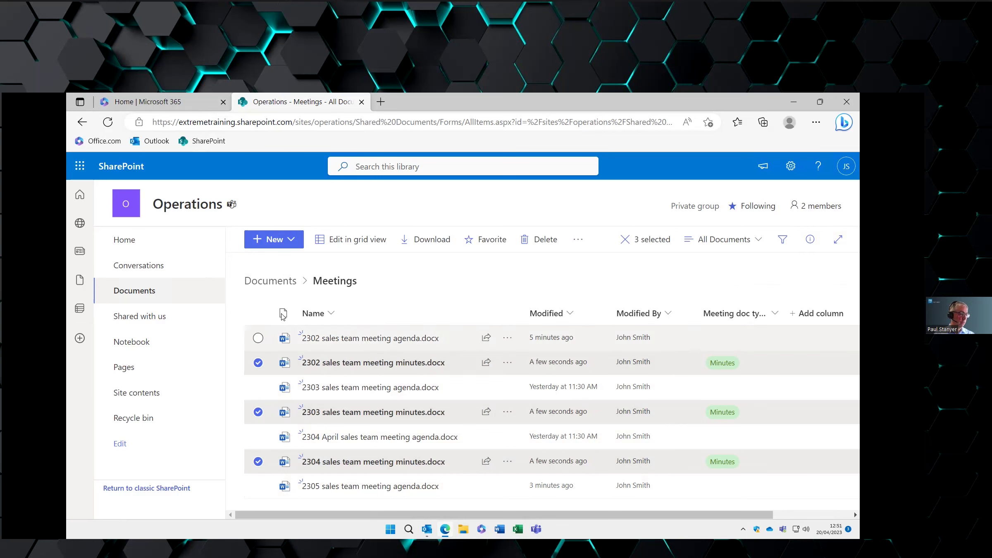
left_click(258, 314)
left_click(259, 314)
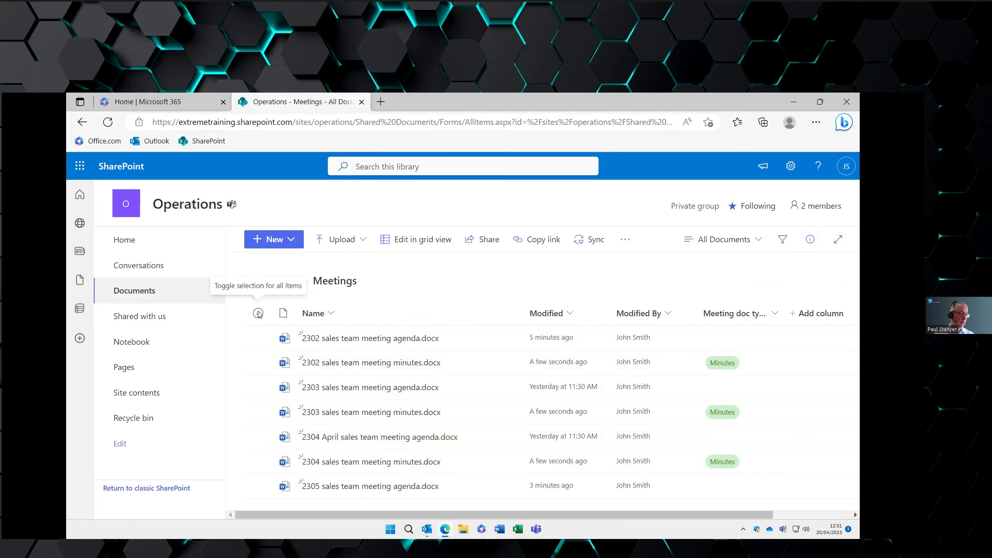
- Set the Meeting doc type of the four sales team meeting agenda files to Agenda in bulk, and refresh the library
left_click(258, 387)
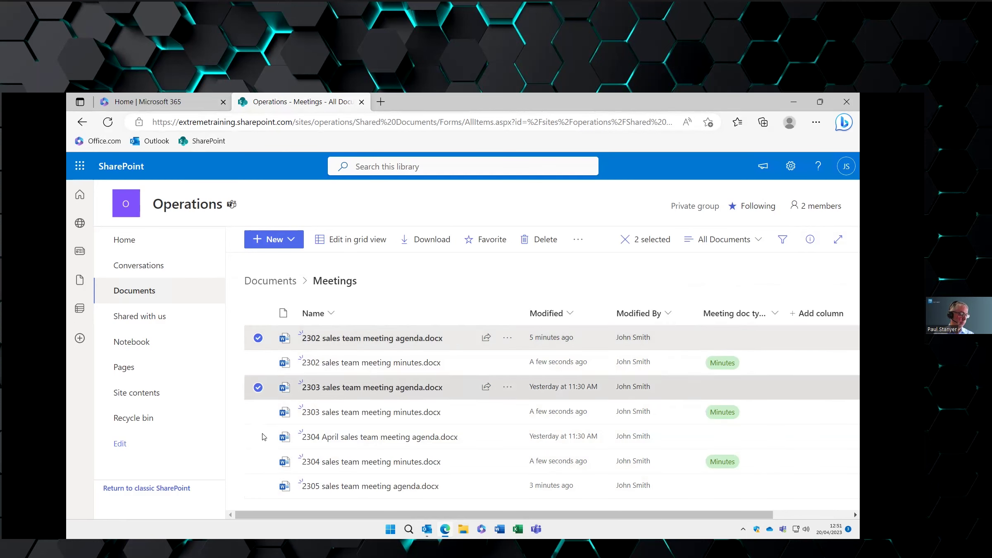
left_click(258, 436)
left_click(258, 486)
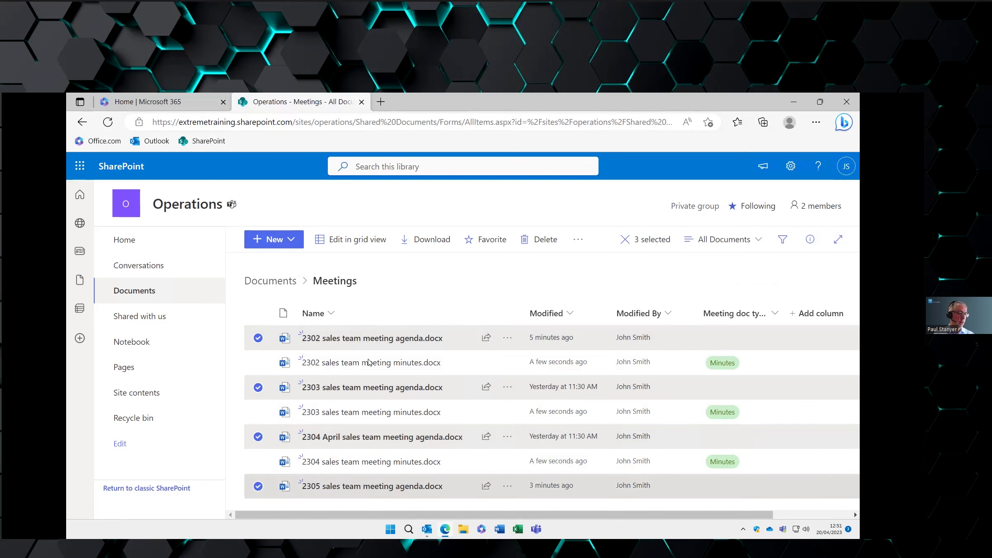
left_click(809, 243)
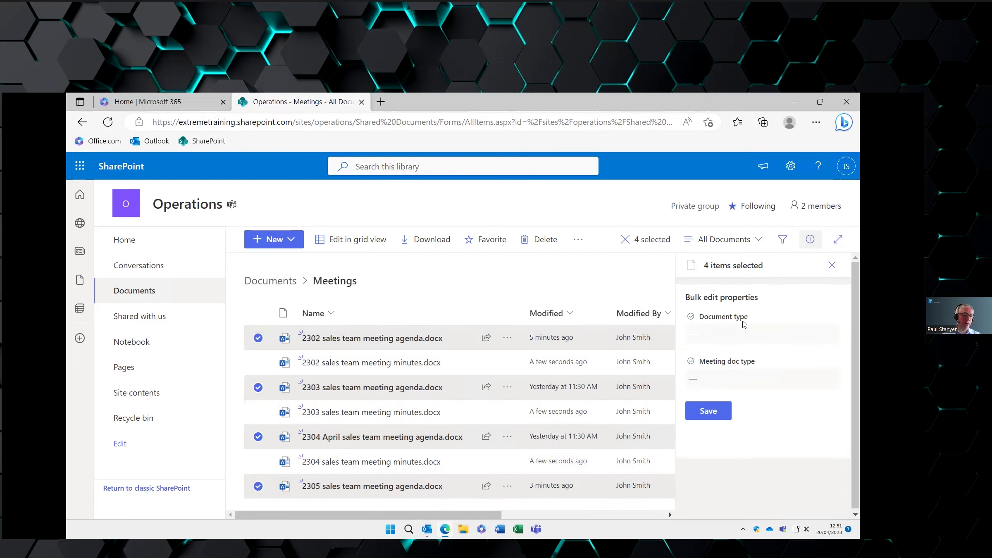
left_click(723, 387)
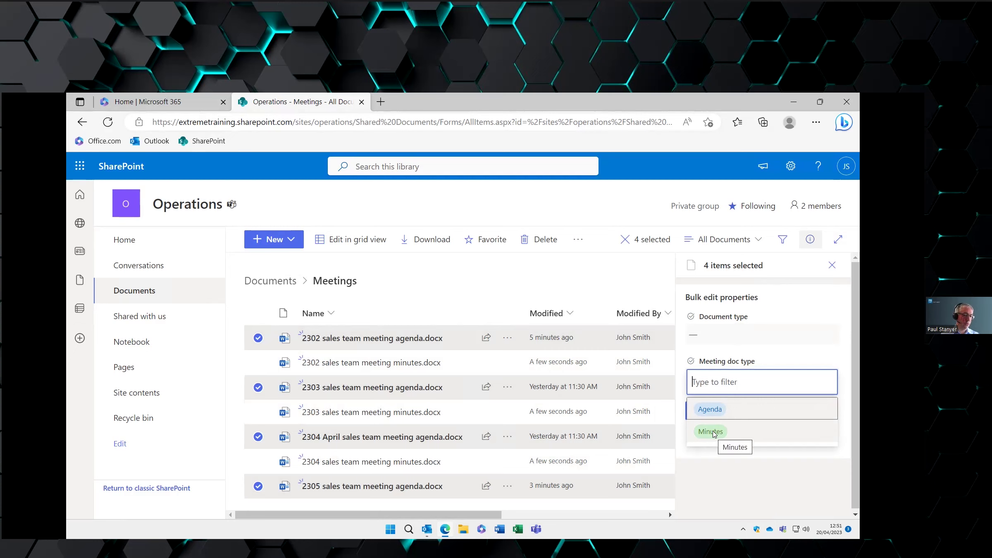
left_click(712, 410)
left_click(706, 413)
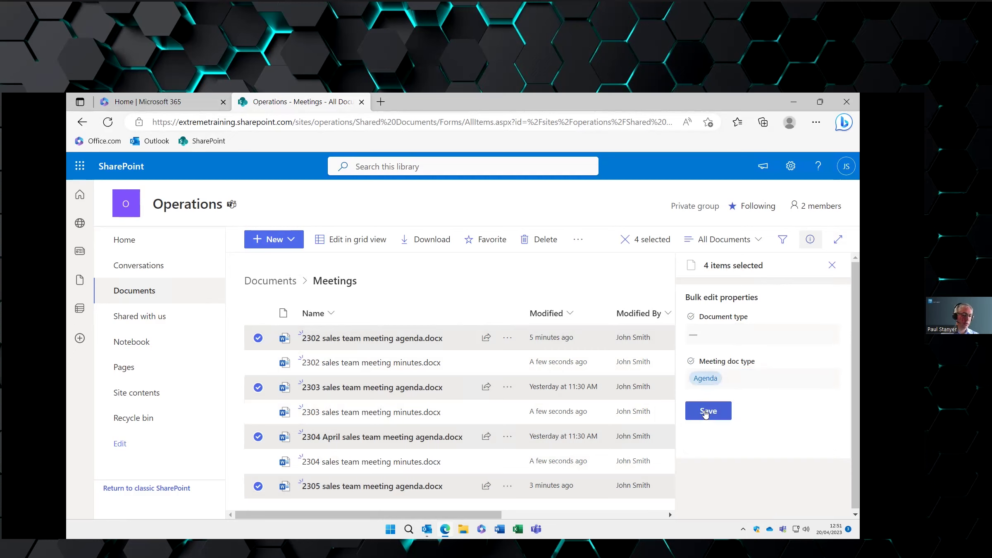
left_click(832, 265)
key("F5")
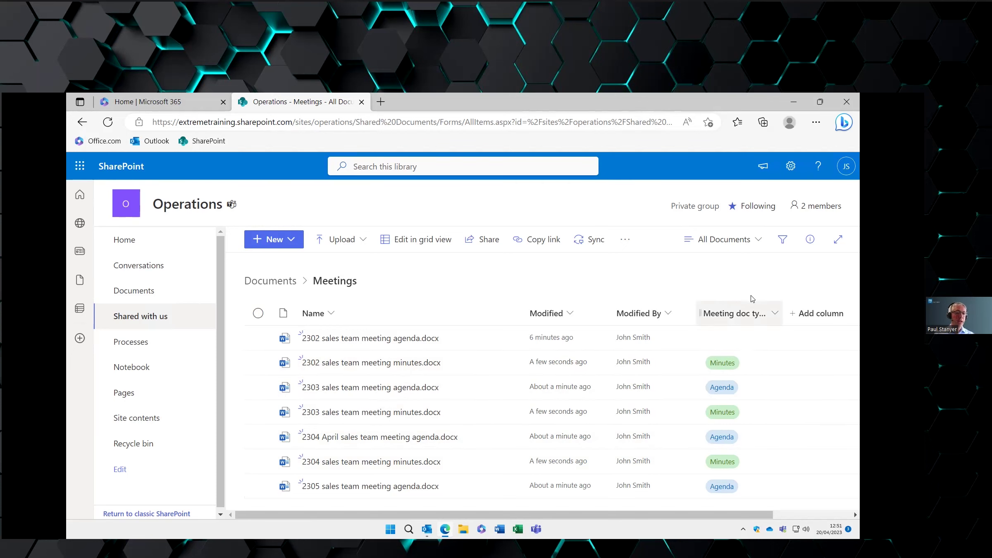
- Filter the Meetings folder to show only files whose Meeting doc type is Minutes
left_click(788, 243)
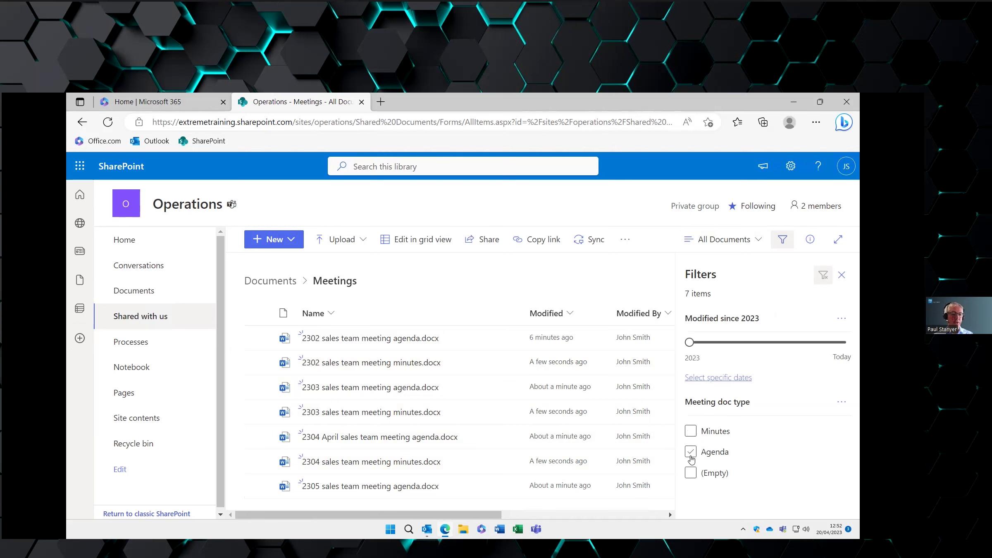
left_click(690, 431)
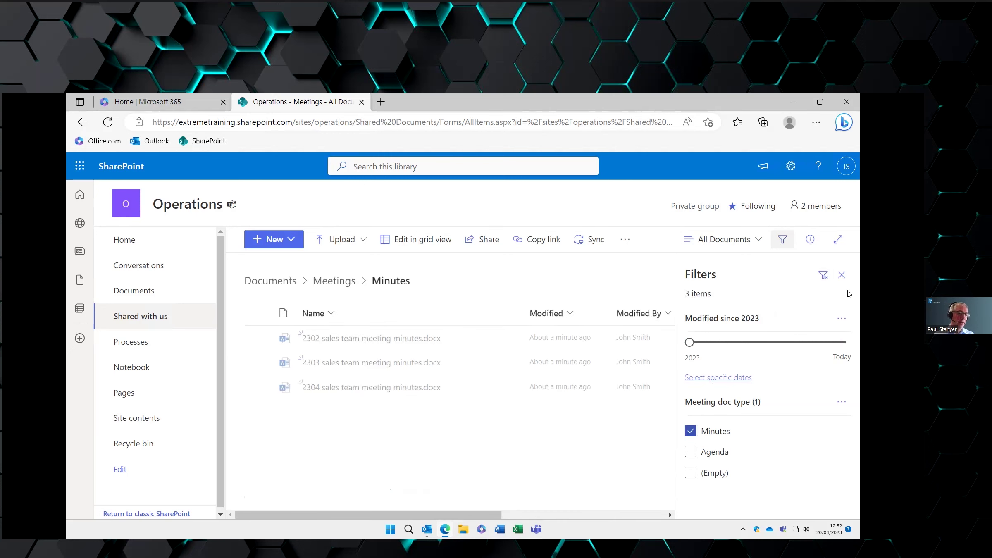
left_click(842, 275)
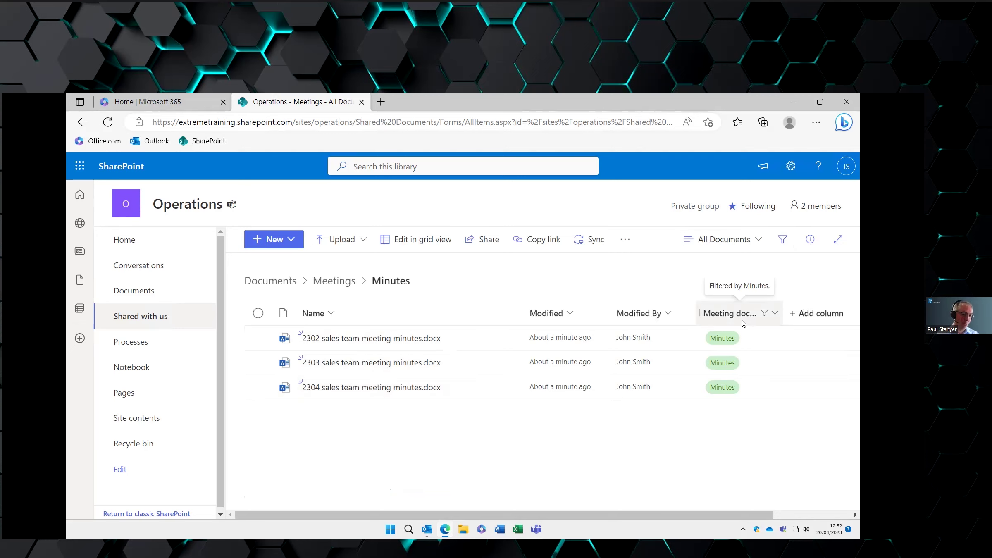
left_click(818, 316)
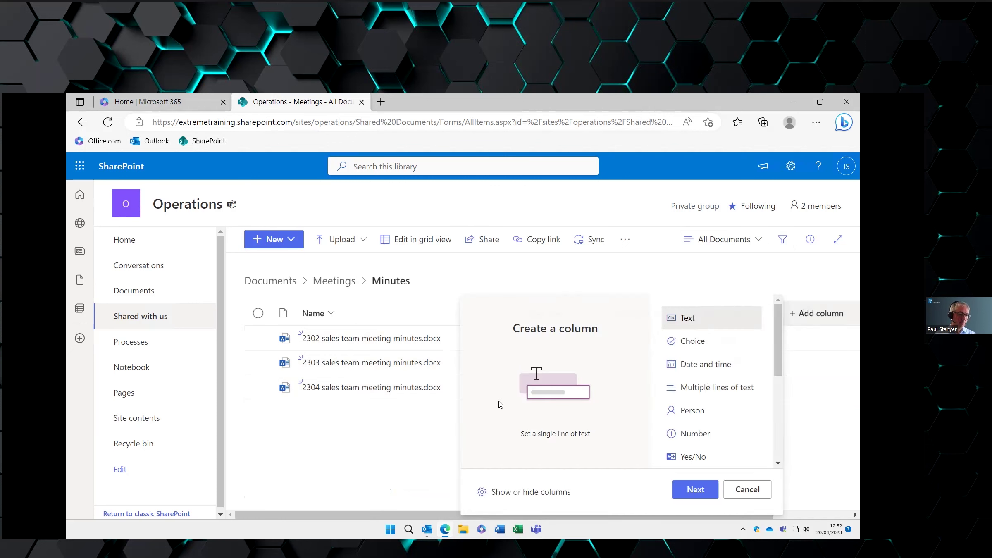
left_click(524, 493)
scroll(722, 448, "down", 3)
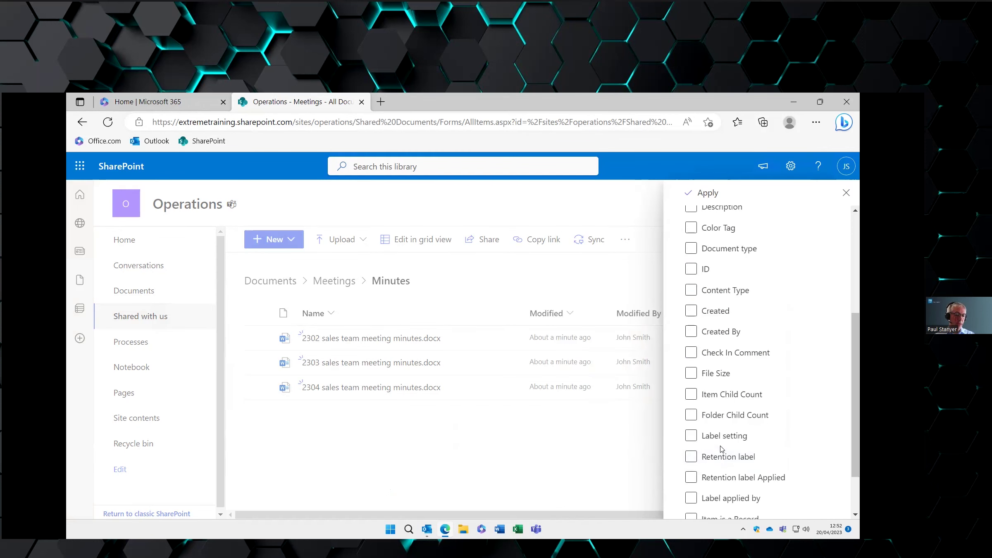
scroll(721, 449, "down", 2)
left_click(846, 192)
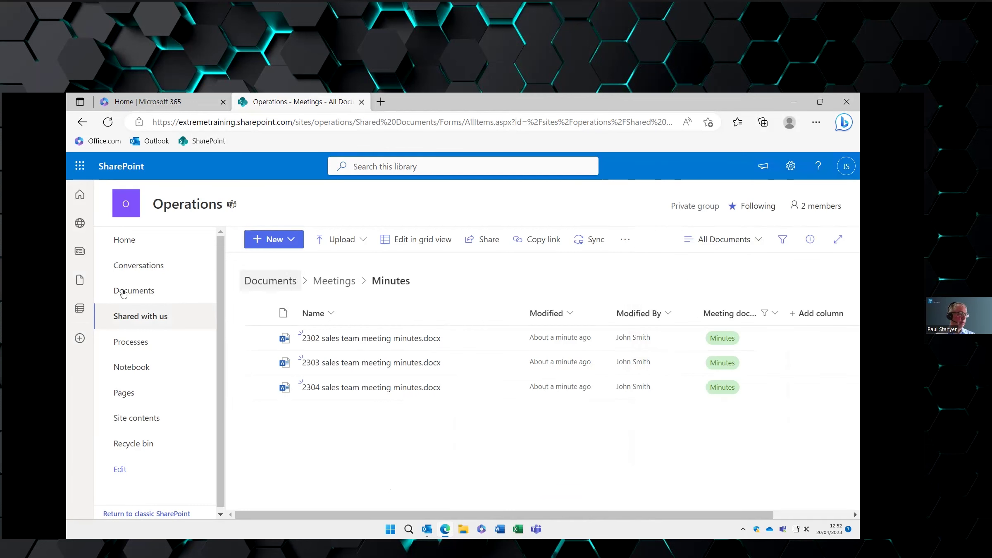
- In the Documents library settings, add an Enterprise Keywords column and enable keyword synchronization
left_click(201, 290)
left_click(794, 171)
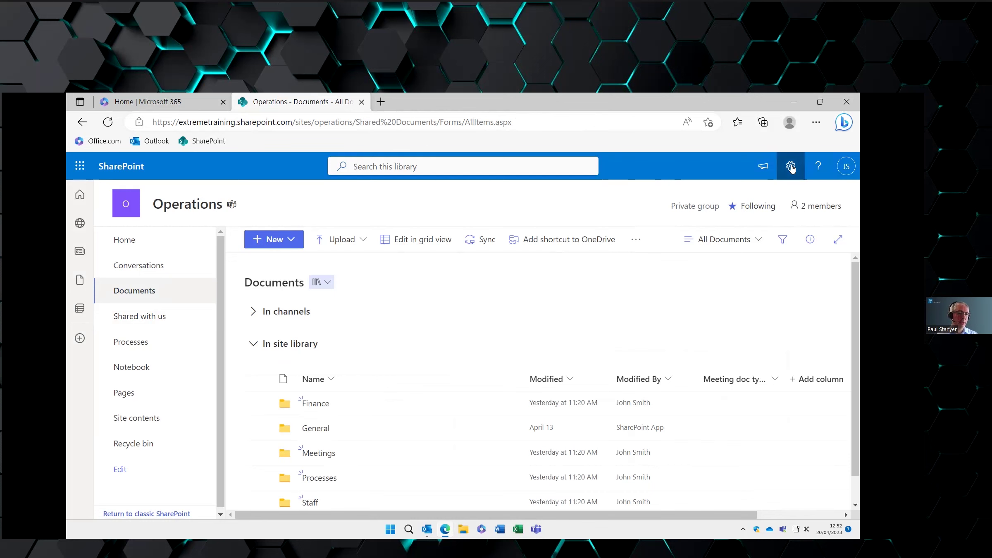
left_click(708, 287)
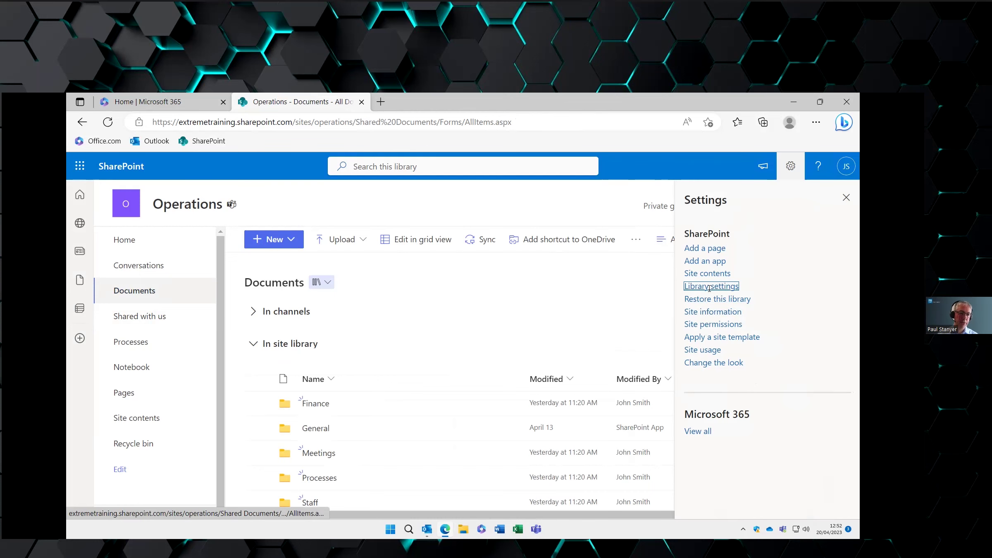
left_click(715, 327)
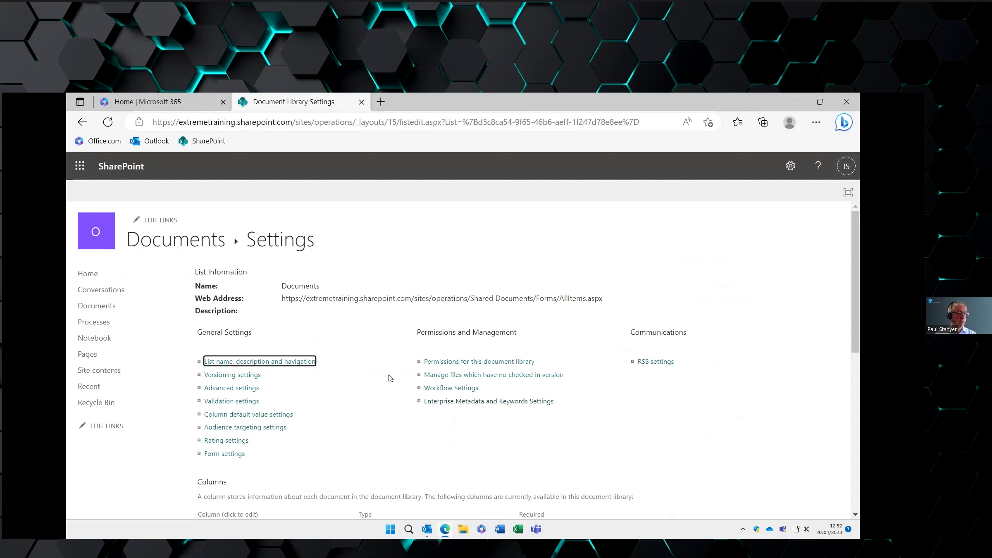
left_click(520, 403)
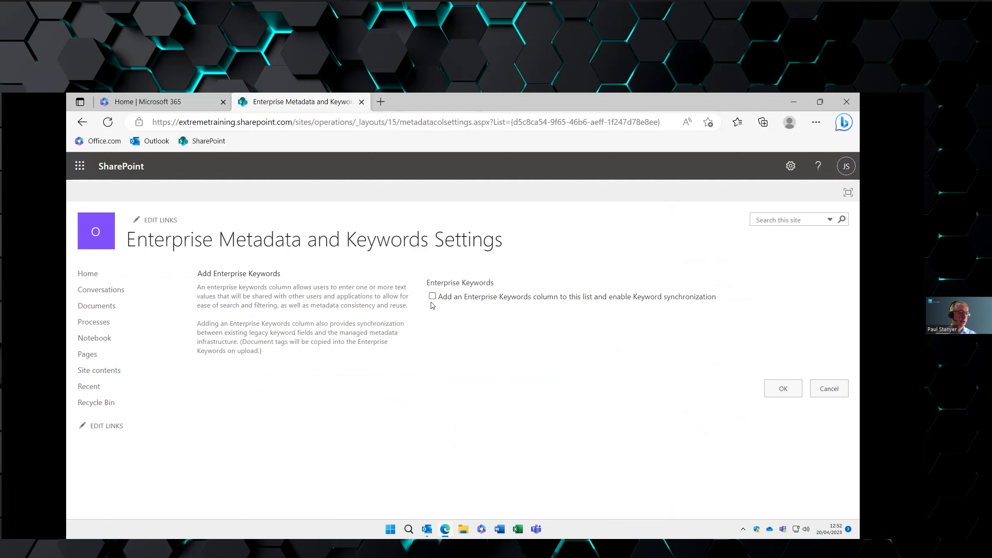
left_click(772, 388)
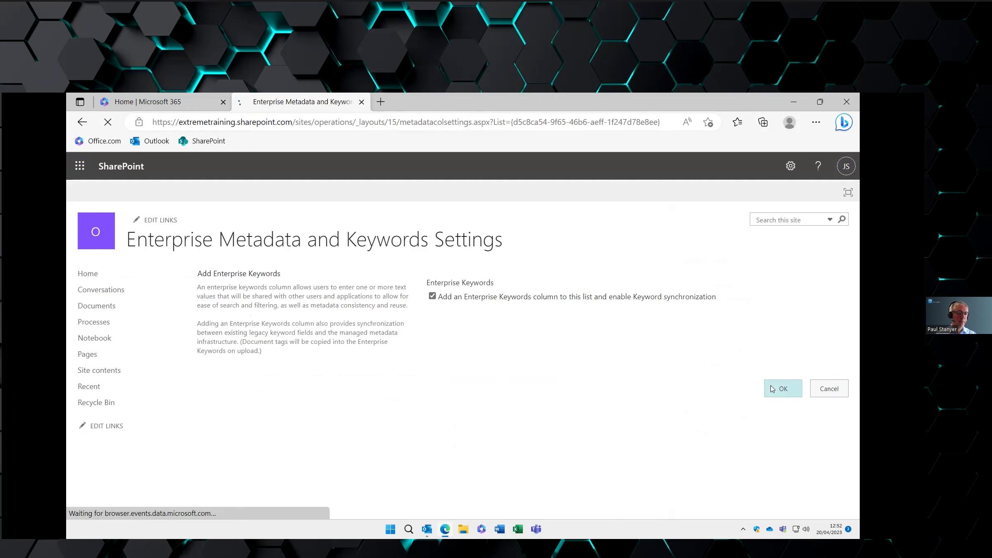
- Return to the Documents library and show the Enterprise Keywords column in its view
left_click(104, 305)
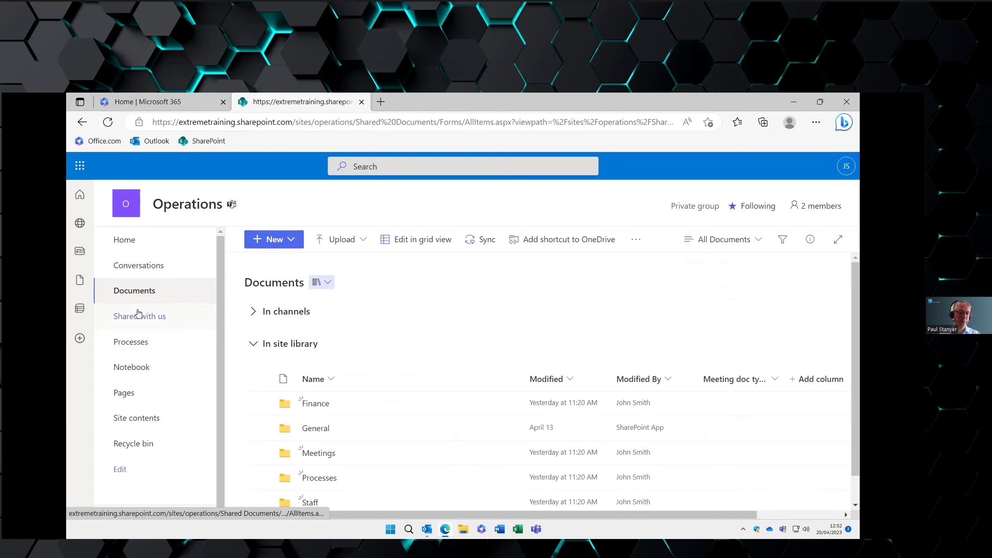
left_click(812, 383)
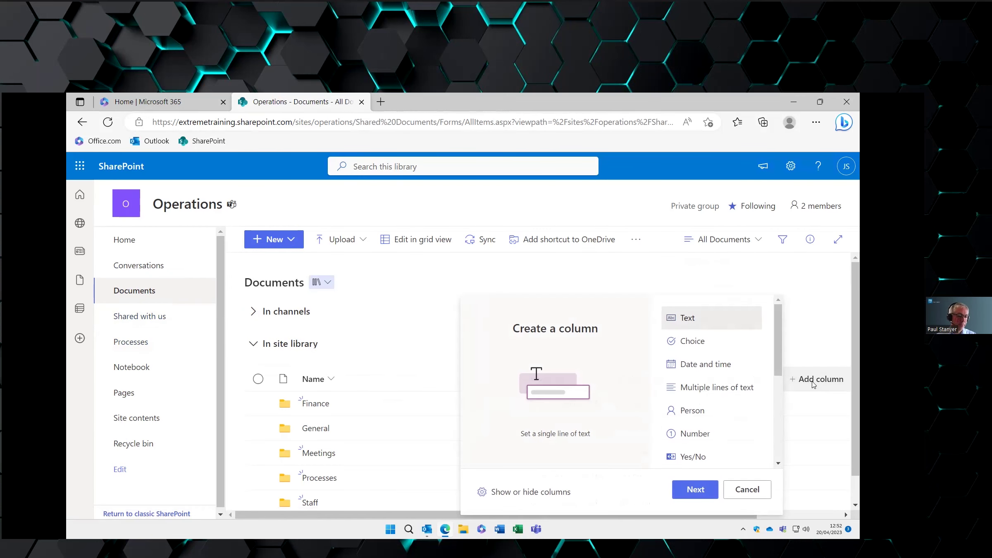
left_click(535, 493)
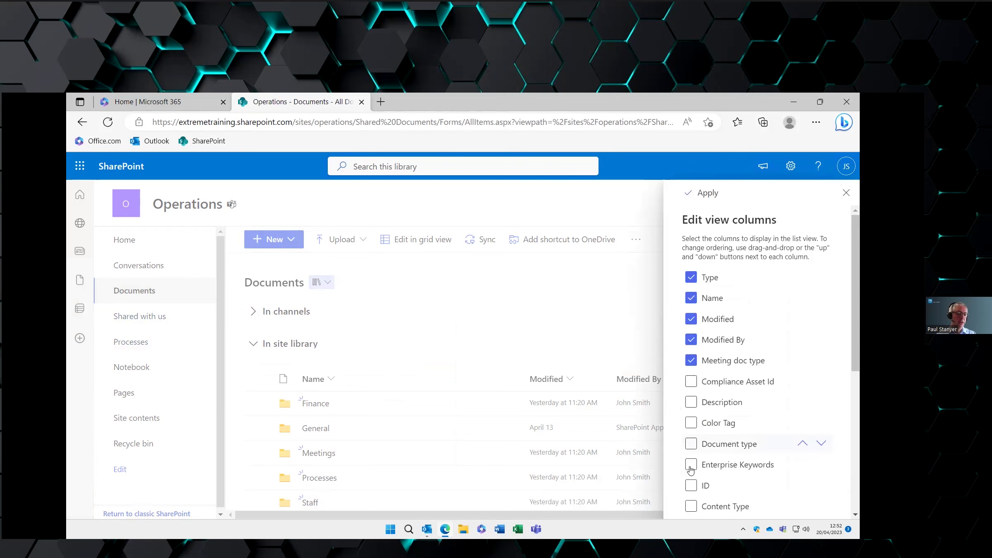
left_click(691, 465)
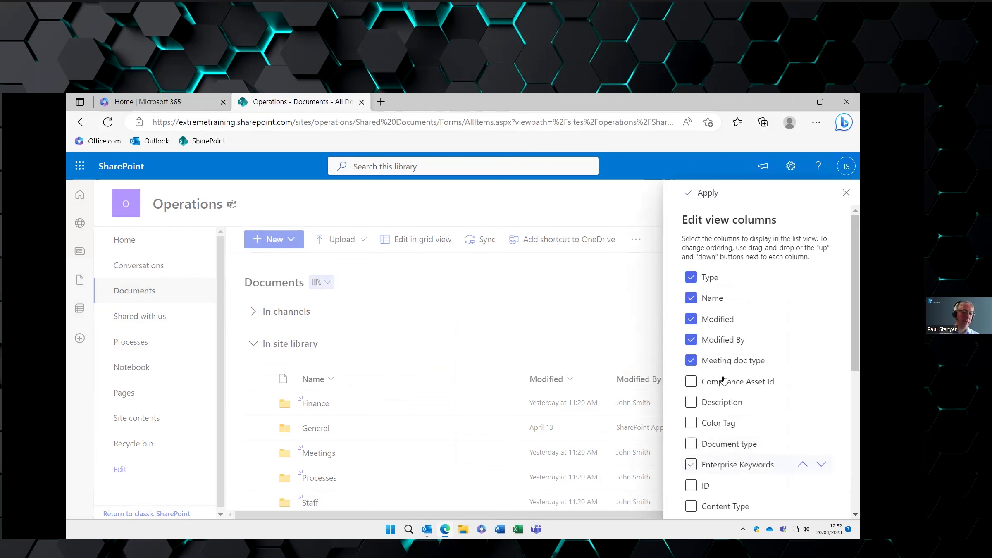
left_click(689, 197)
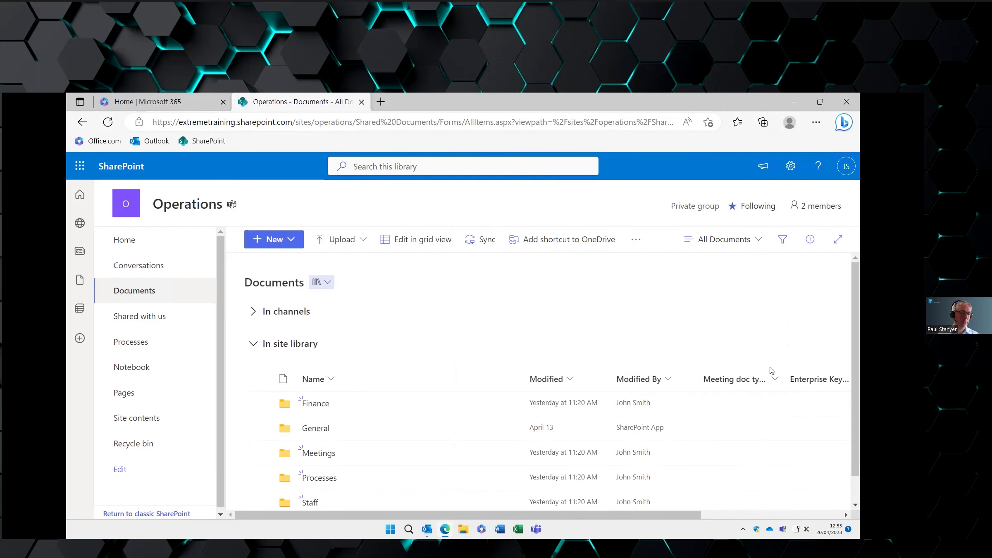
- Remove the Meeting doc type column from the Documents library view
scroll(772, 369, "down", 1)
left_click(749, 348)
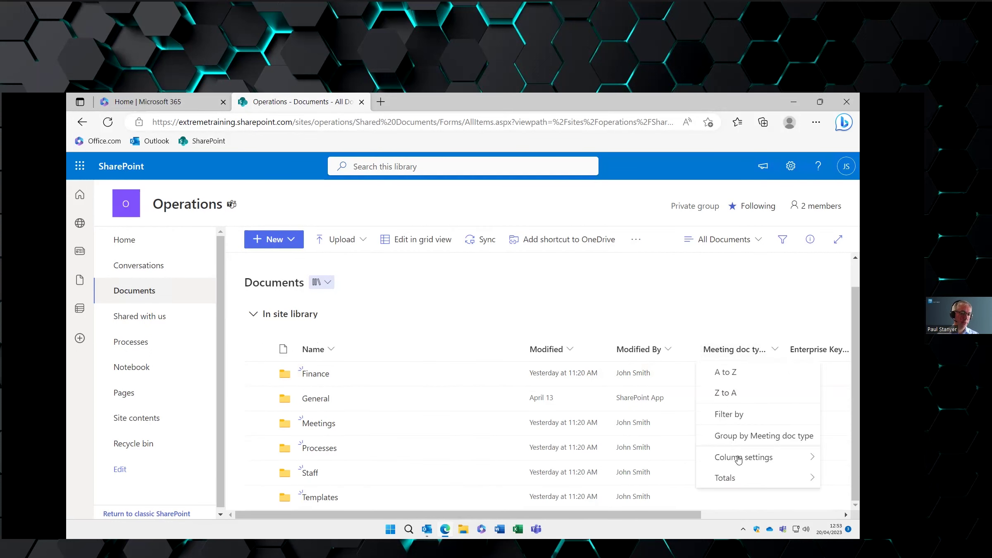
mouse_move(732, 457)
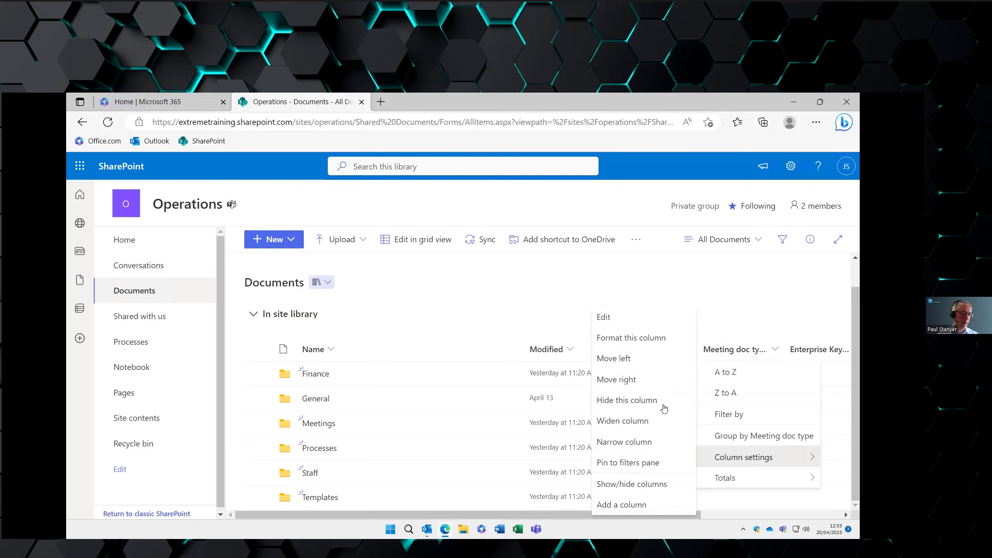
left_click(628, 483)
left_click(689, 361)
left_click(705, 193)
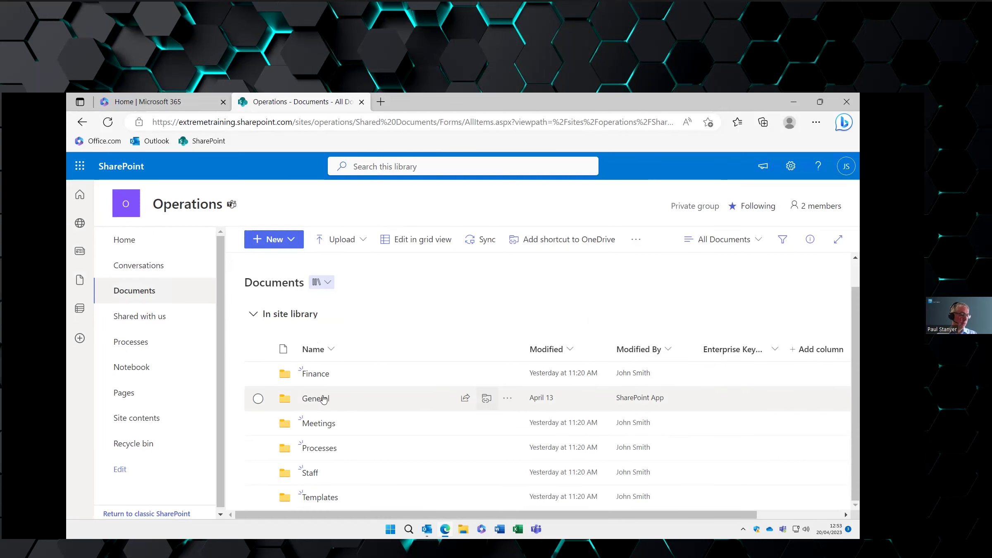
- Open the Processes folder and display the details of Answering the telephone.docx
left_click(320, 449)
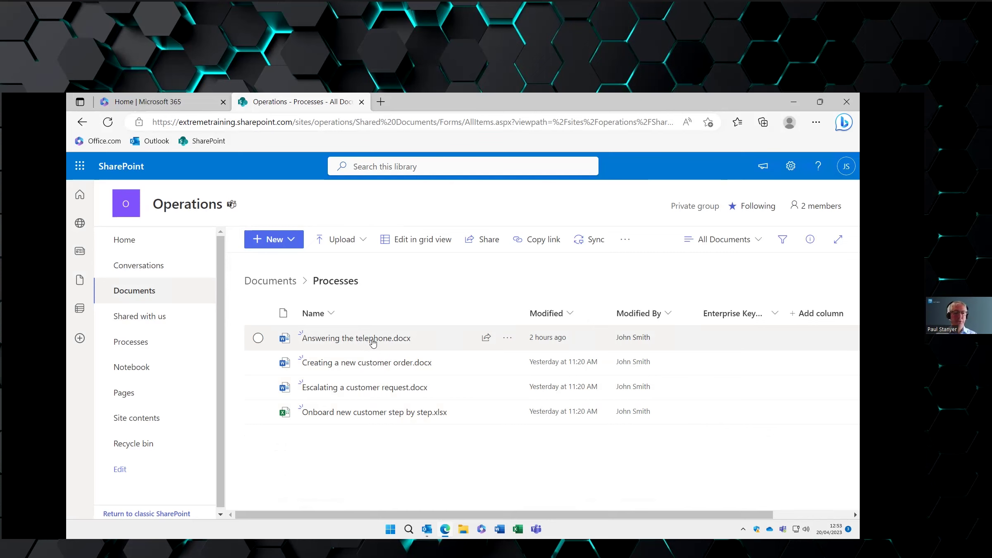
mouse_move(373, 341)
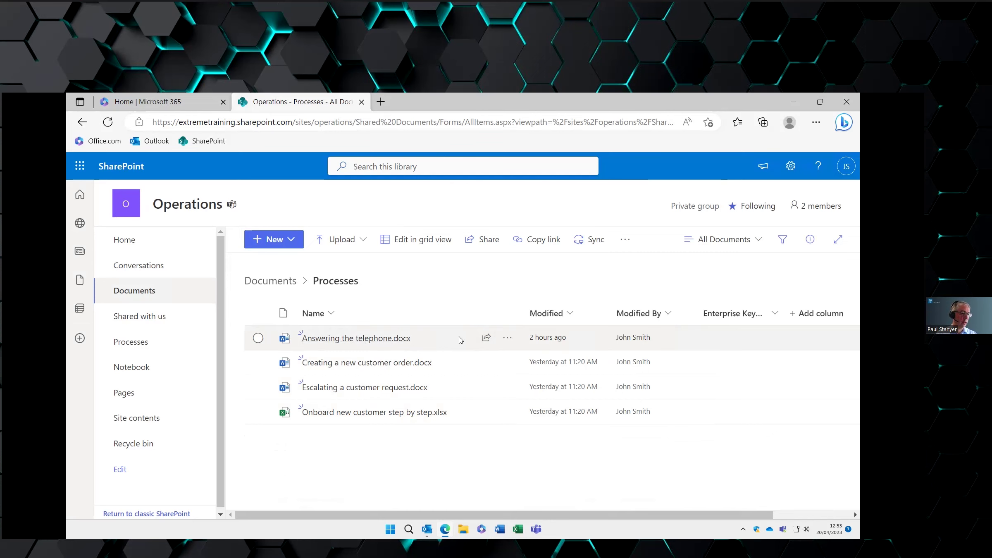
left_click(258, 338)
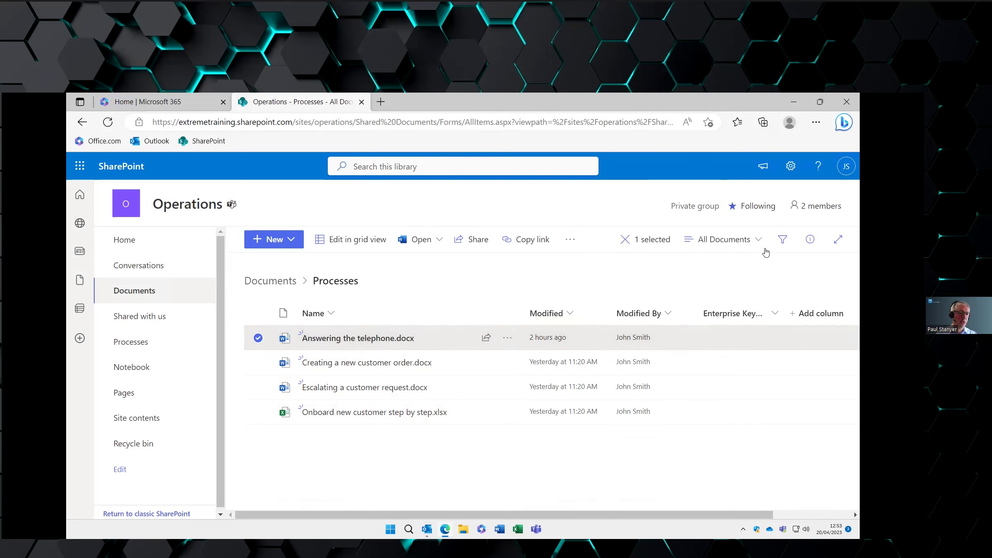
left_click(508, 338)
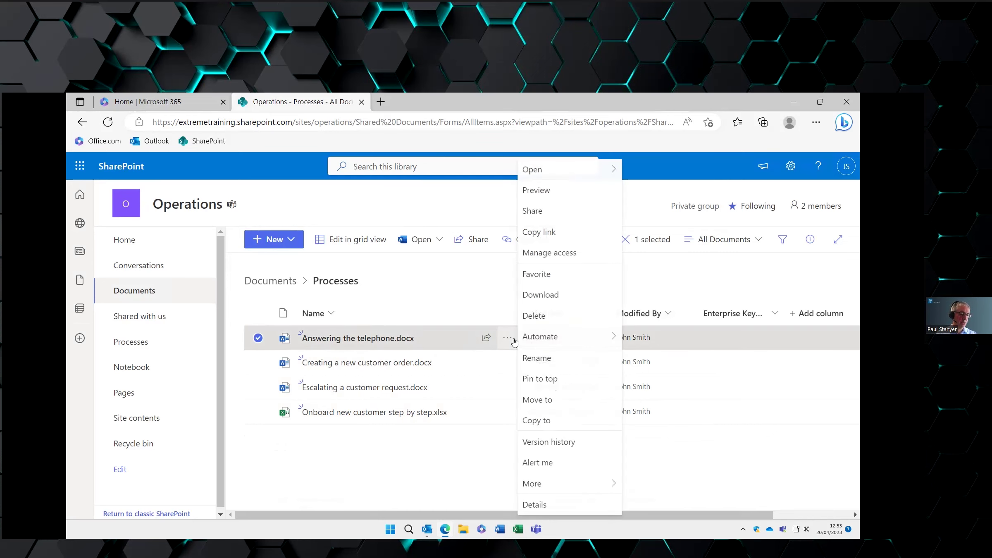
mouse_move(550, 483)
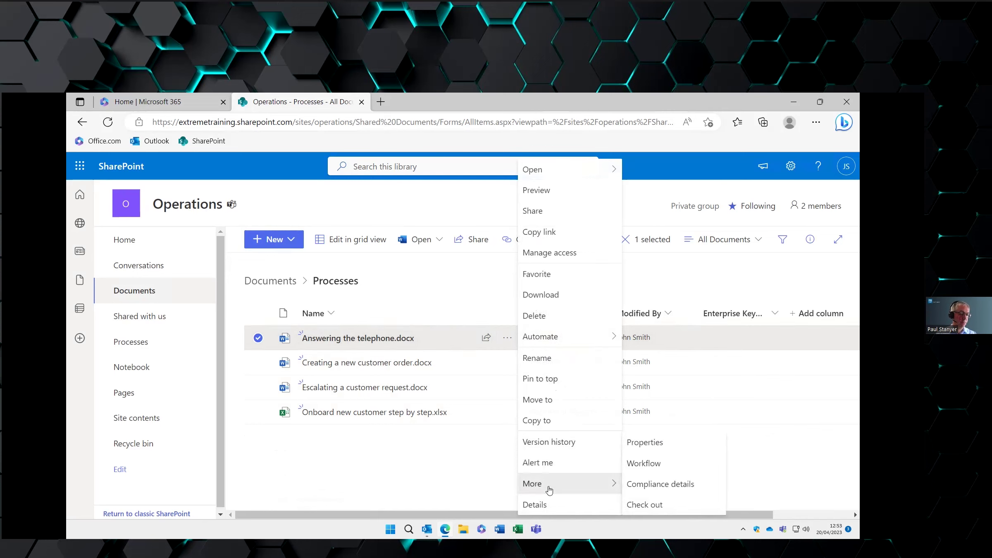
left_click(554, 504)
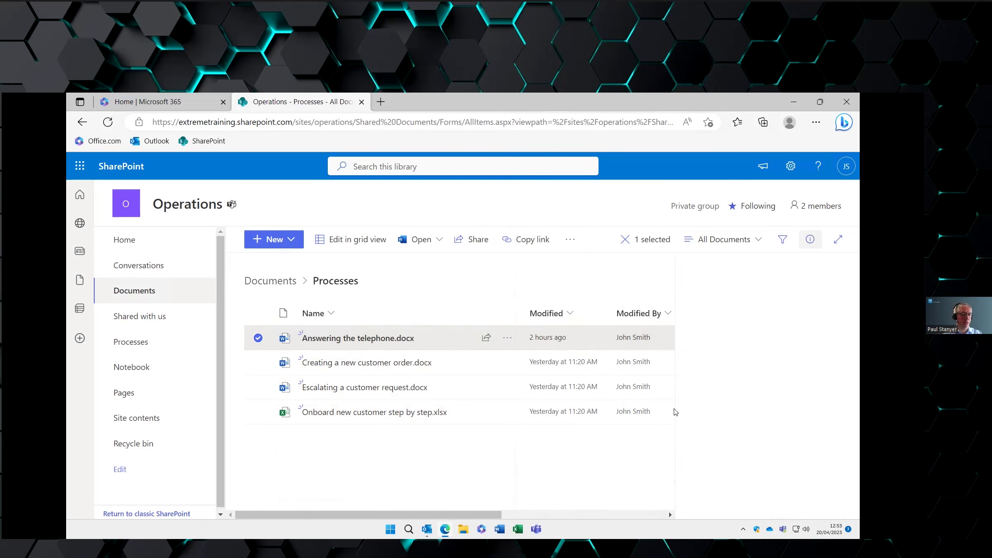
- Add the existing term Processes to the Enterprise Keywords of Answering the telephone.docx
scroll(732, 405, "down", 2)
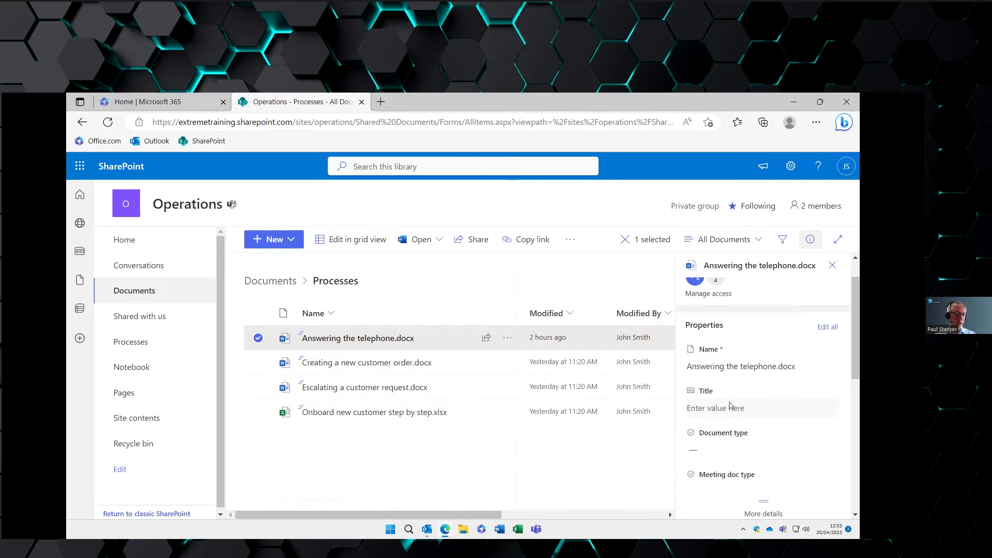
scroll(732, 434, "down", 1)
scroll(721, 402, "down", 1)
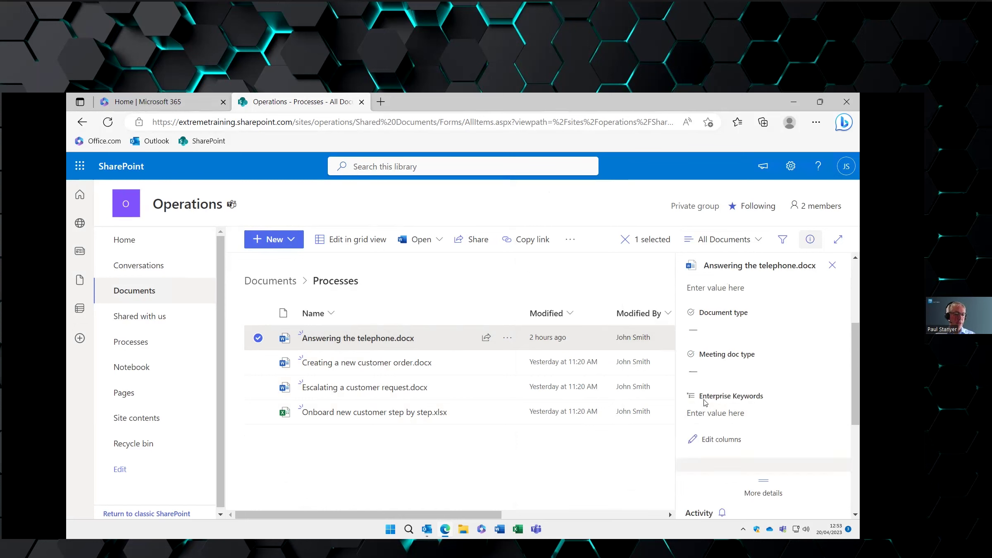
left_click(701, 415)
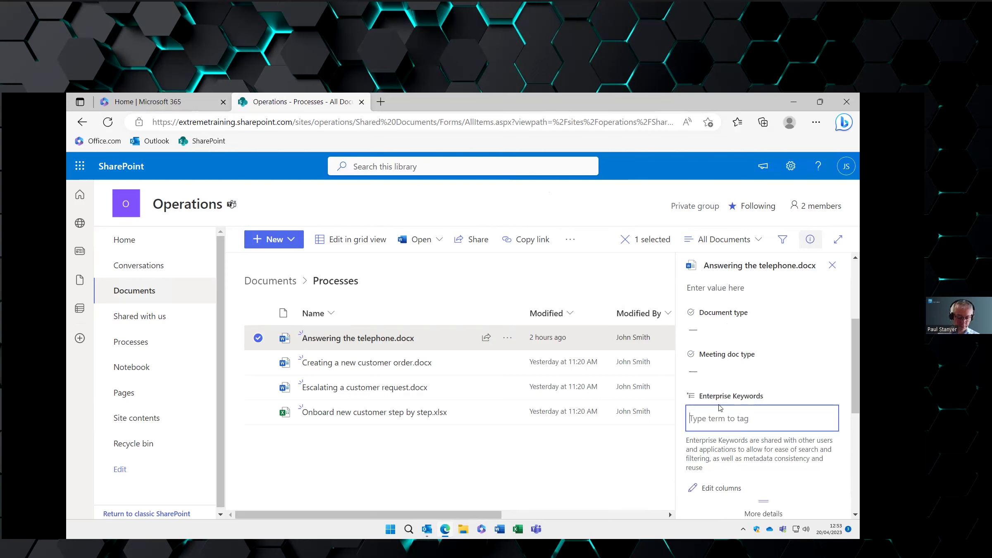
type("Process")
key("BackSpace")
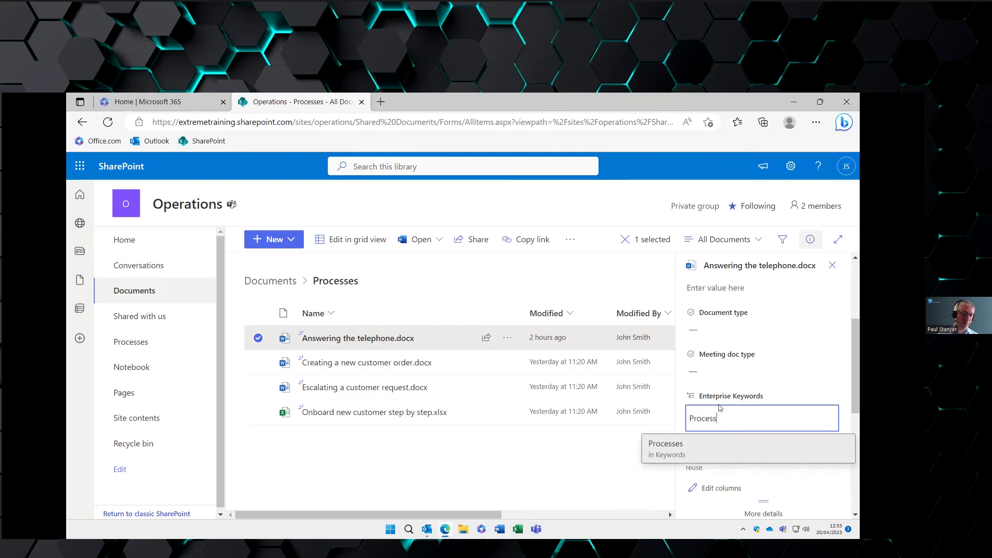
key("Return")
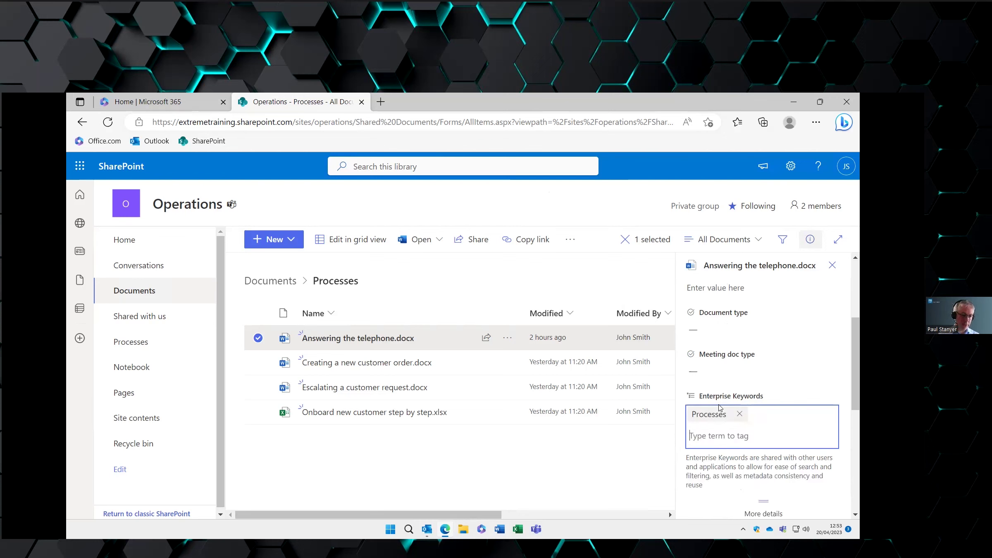
- Add Telephone as a second Enterprise Keyword for Answering the telephone.docx, save the keywords and close the file's details
type("Telephone")
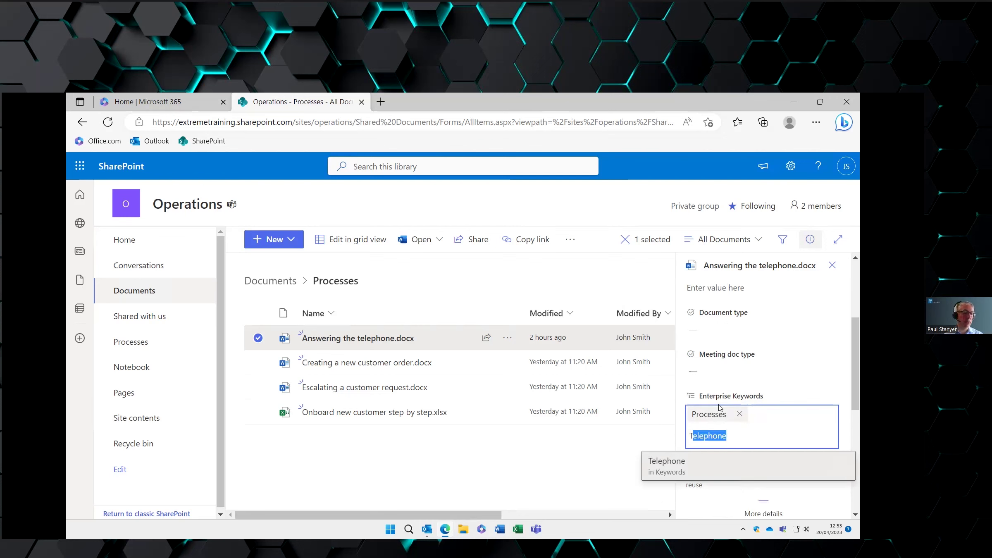
left_click(669, 467)
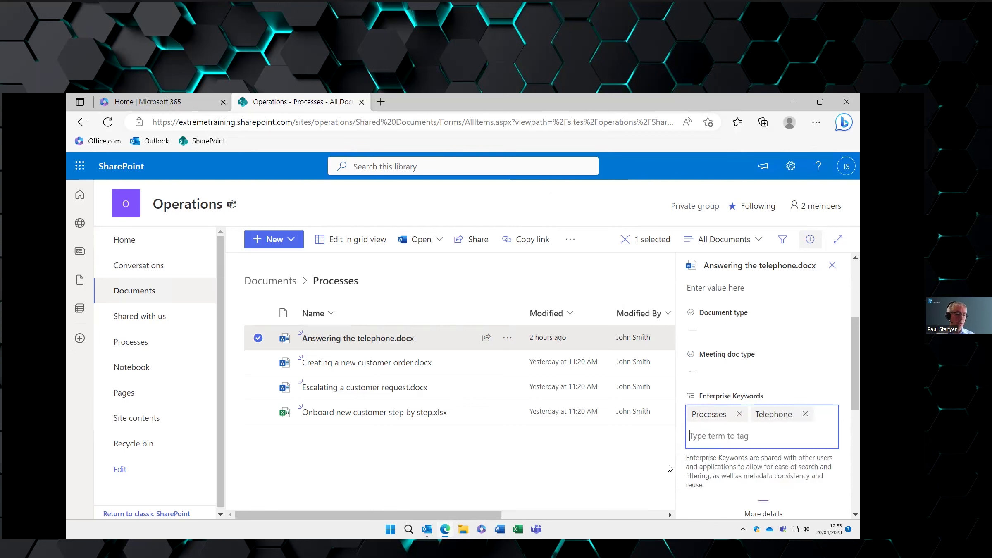
scroll(764, 411, "down", 3)
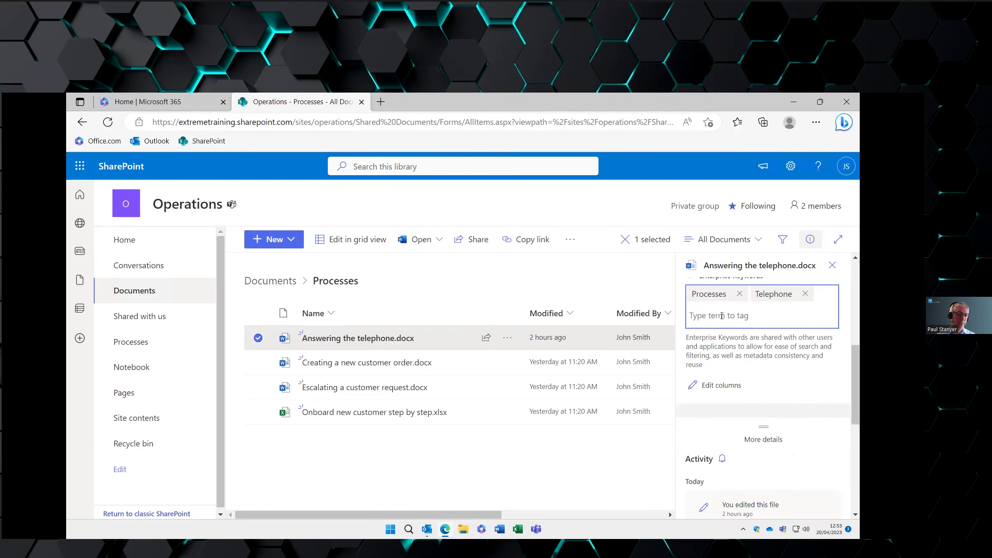
key("Return")
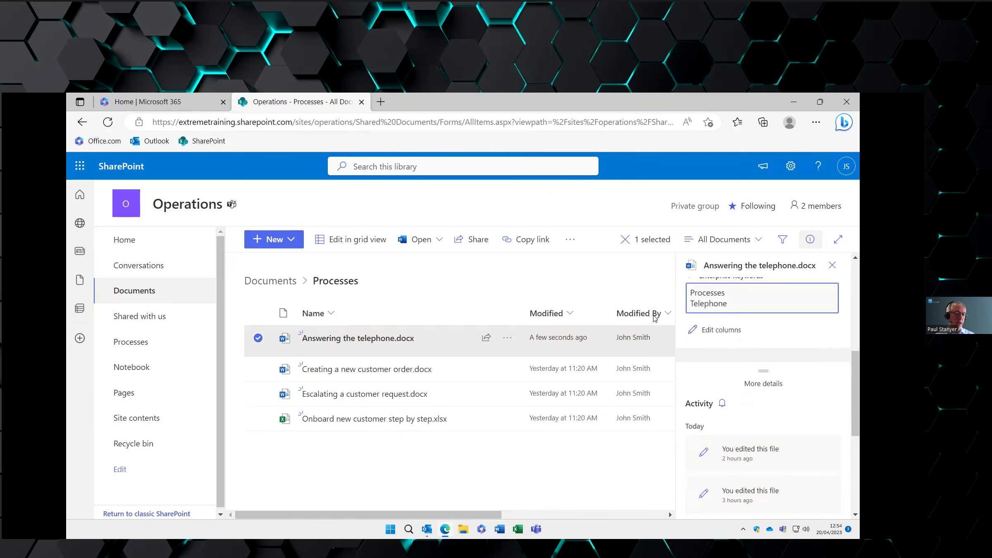
left_click(832, 265)
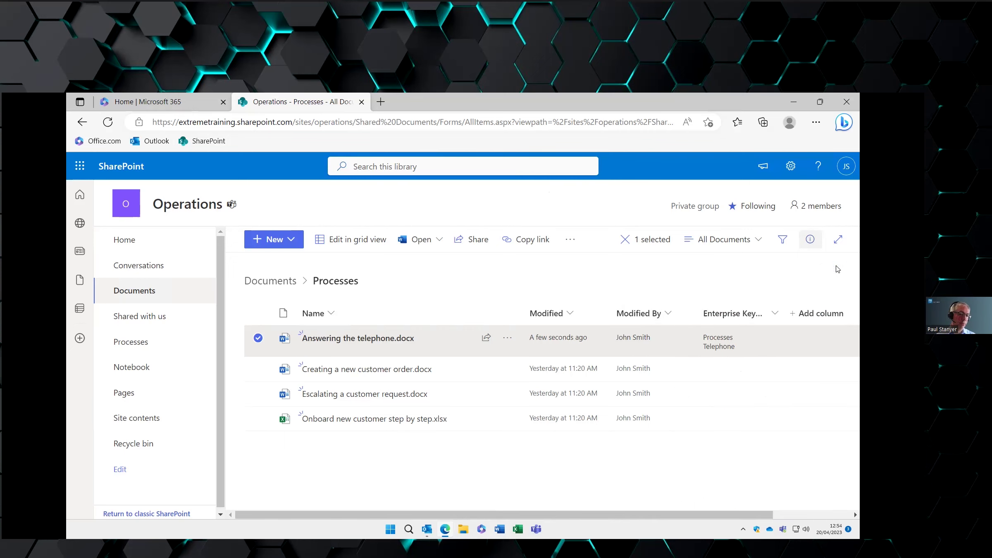